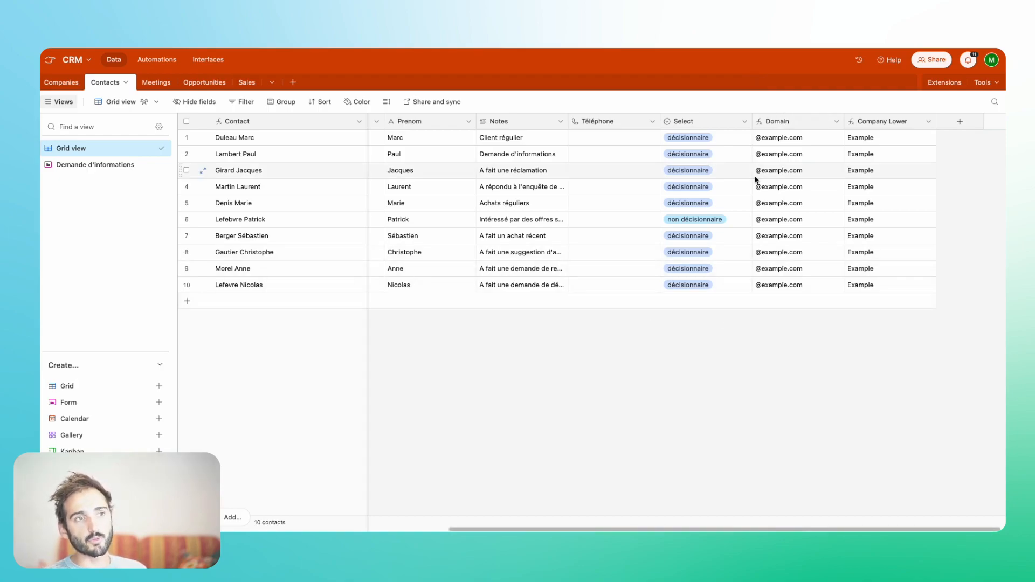
- Inspect the Domain field's formula in the Contacts table, close it without changes, and check it against the Email column
scroll(628, 192, "right", 1)
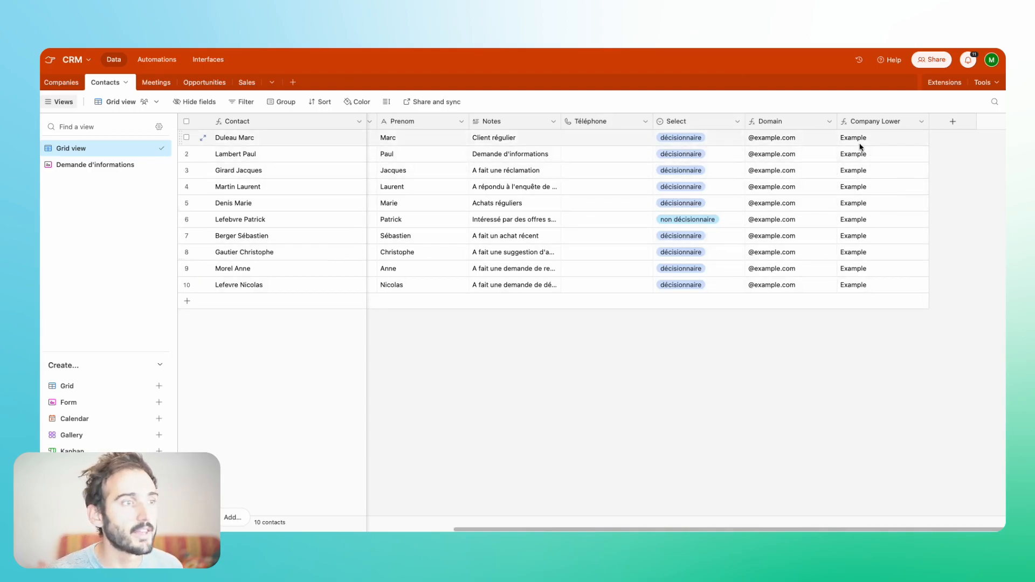
double_click(797, 120)
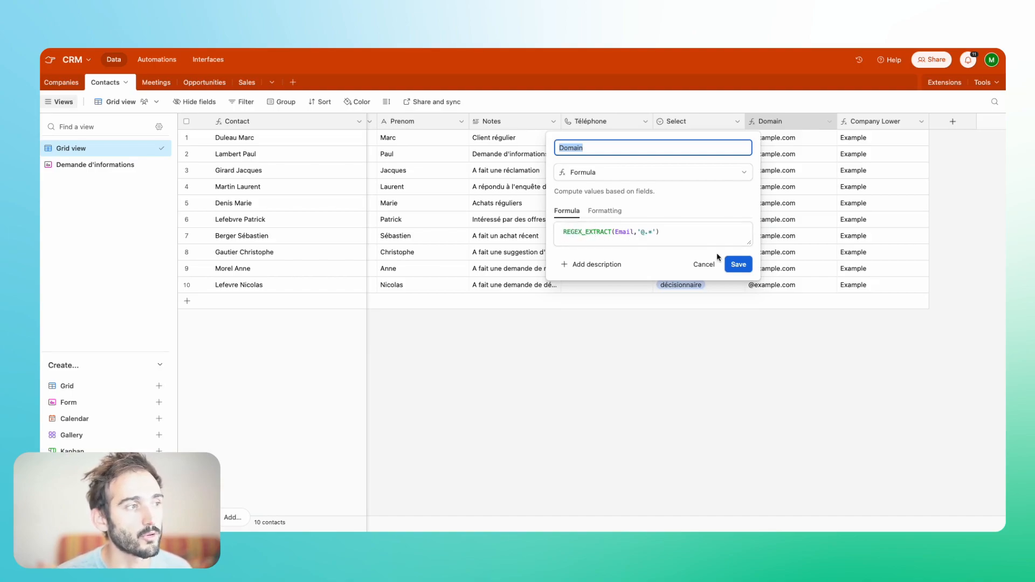
left_click(740, 336)
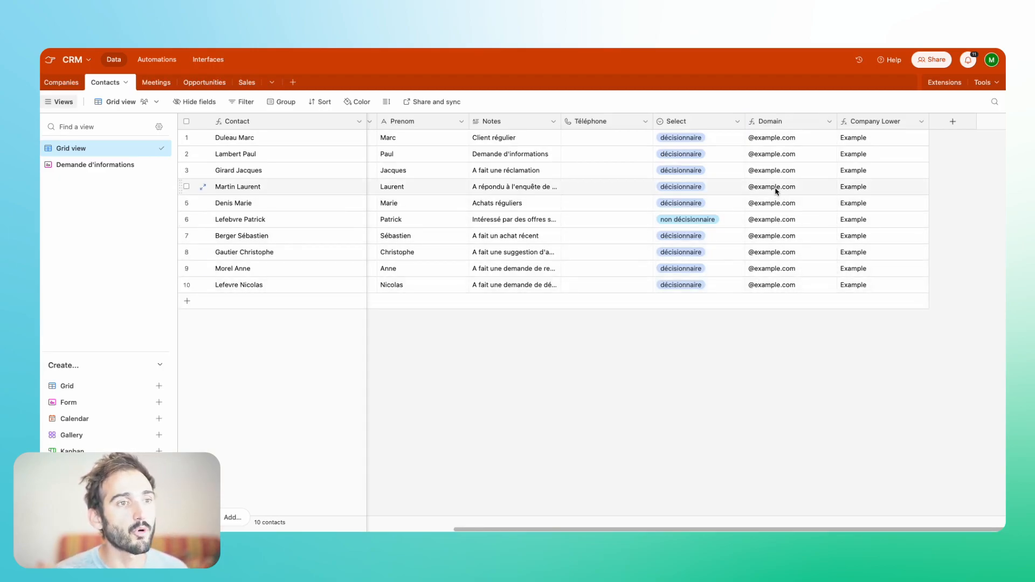
scroll(481, 246, "left", 10)
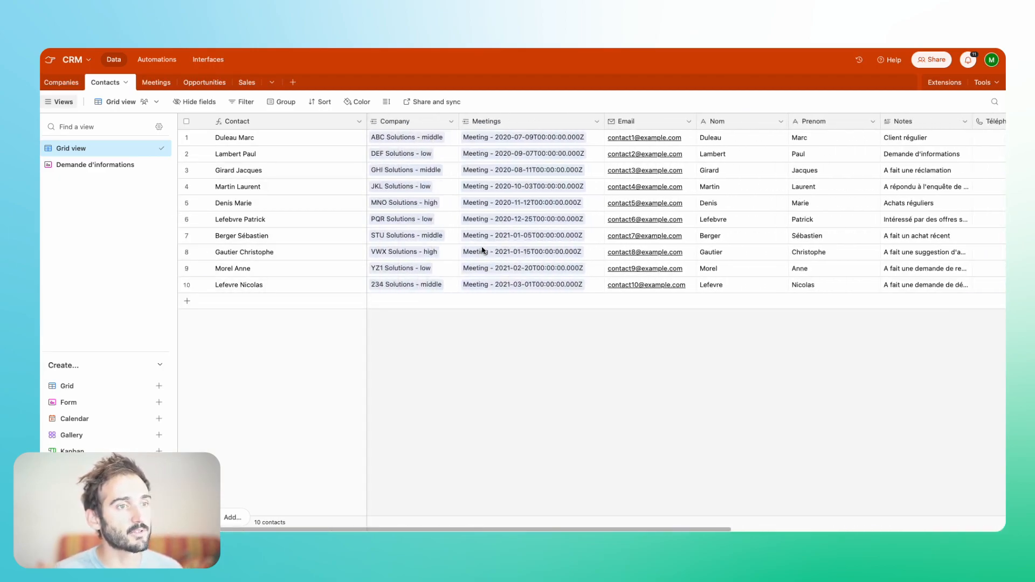
- Inspect the formula of the Company Lower field in the Contacts table and close it without changes
scroll(482, 251, "right", 2)
scroll(888, 279, "right", 8)
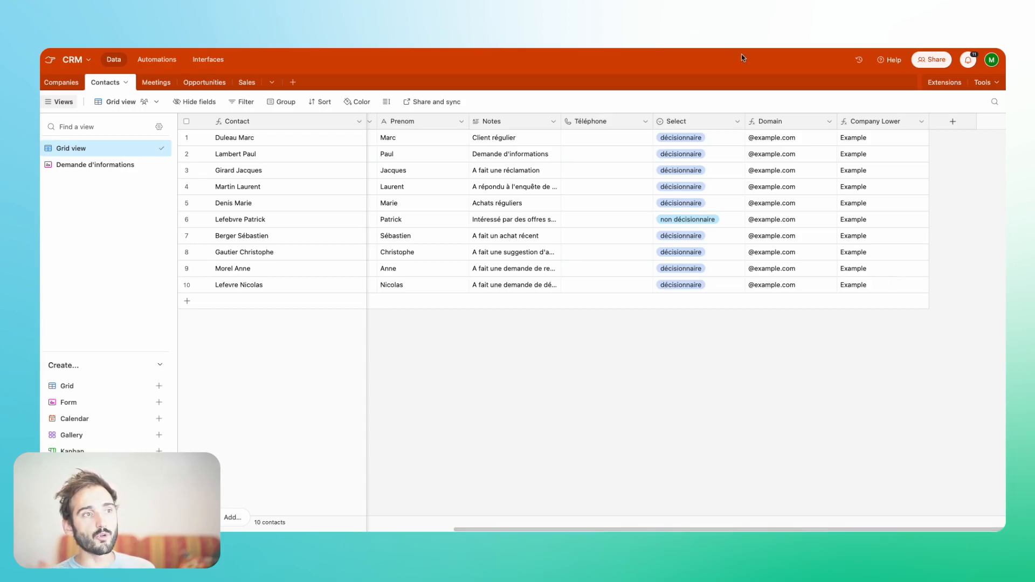
double_click(861, 120)
left_click(813, 372)
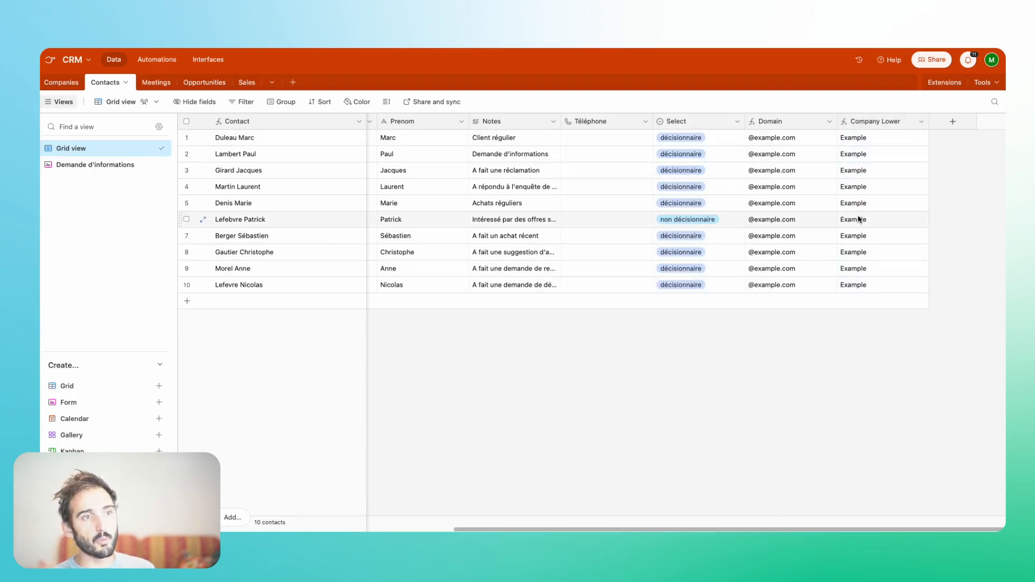
left_click(856, 187)
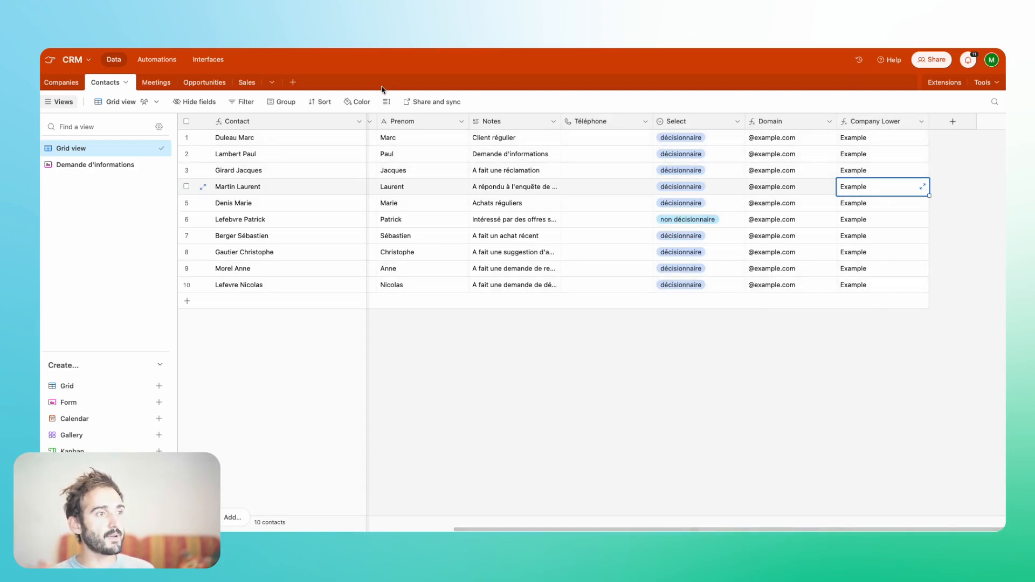
- Compare the company names in the Companies table with the Company Lower column in the Contacts table
left_click(65, 82)
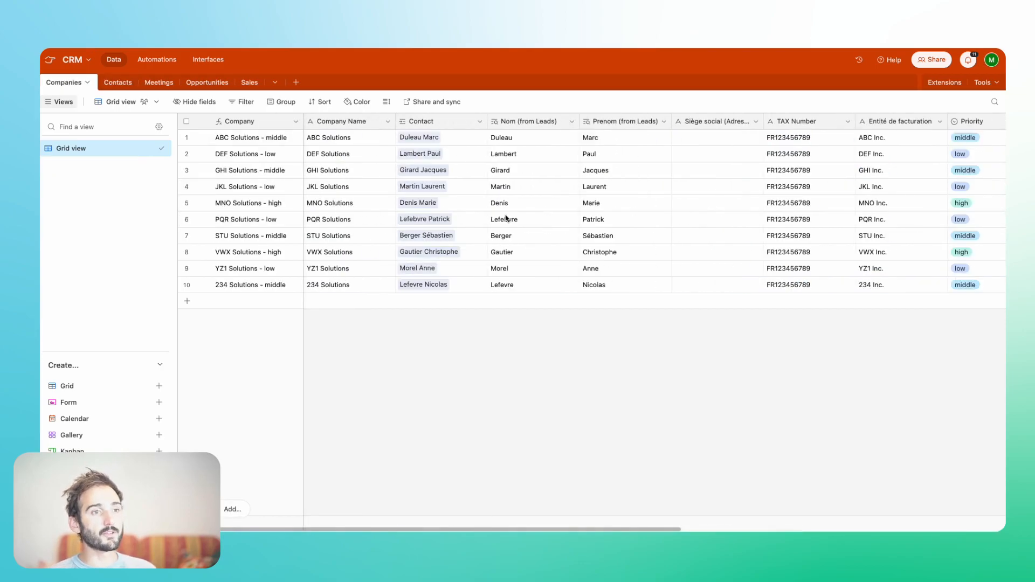
left_click(111, 86)
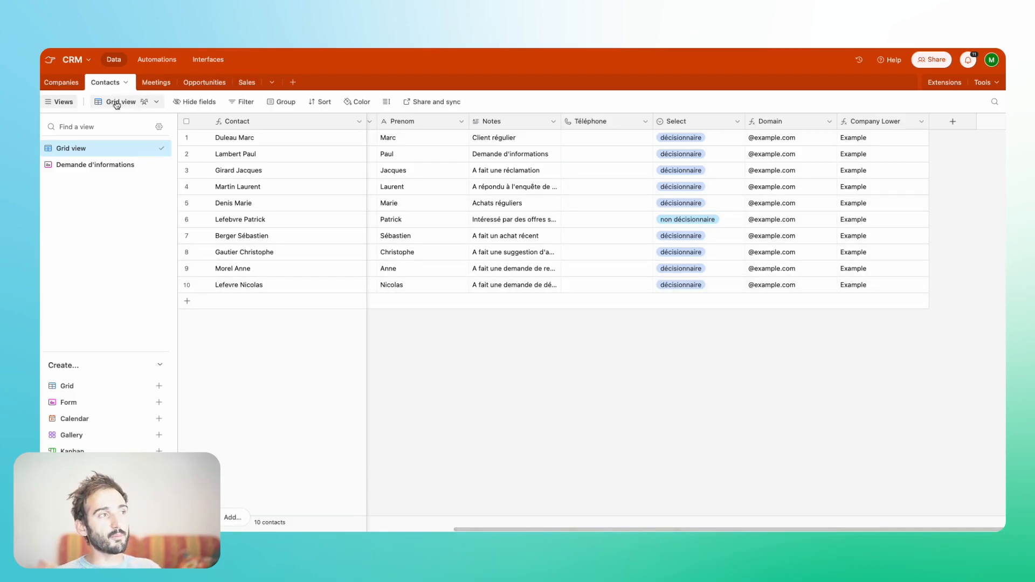
left_click(65, 83)
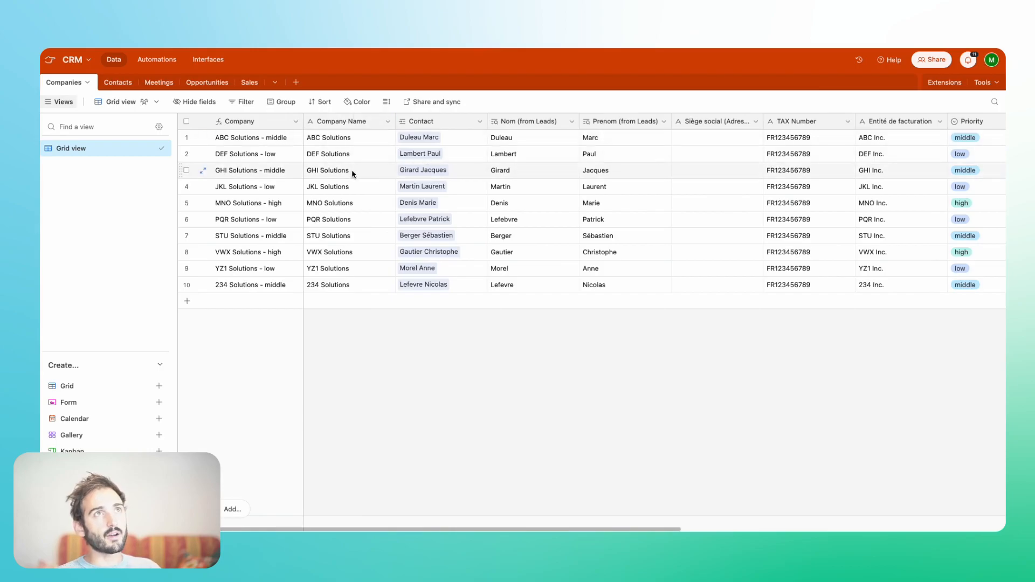
left_click(121, 87)
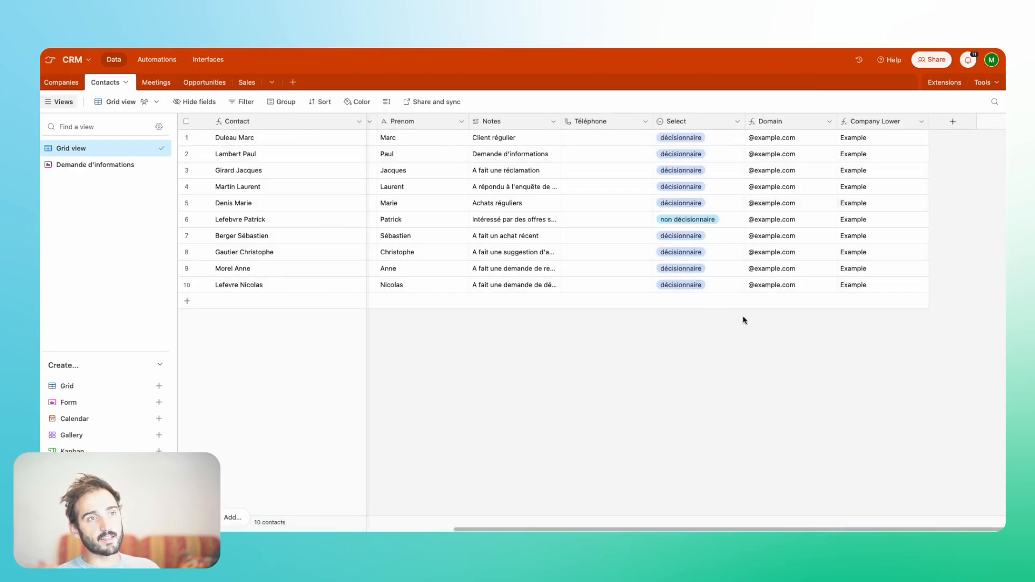
left_click(870, 122)
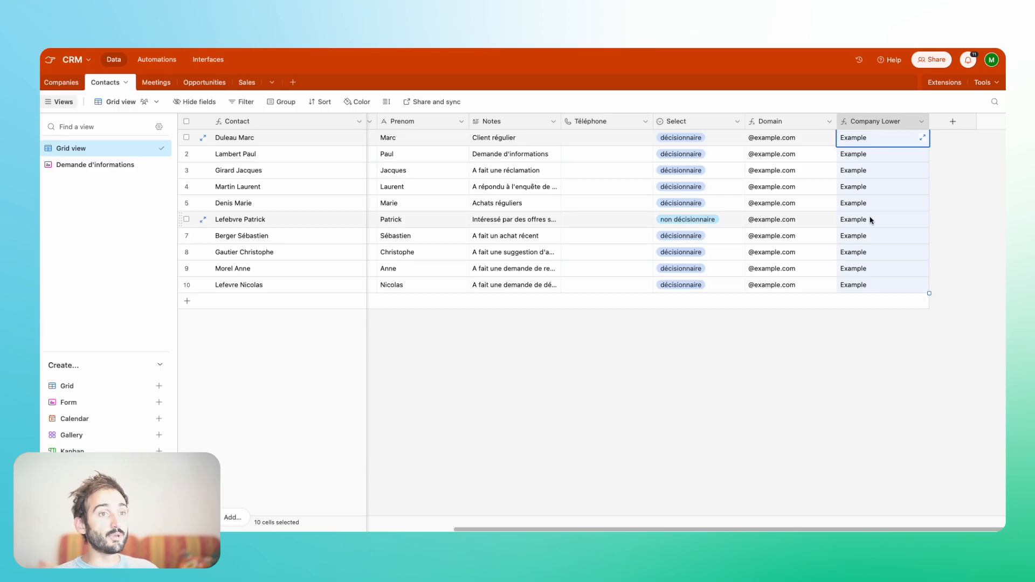
left_click(187, 301)
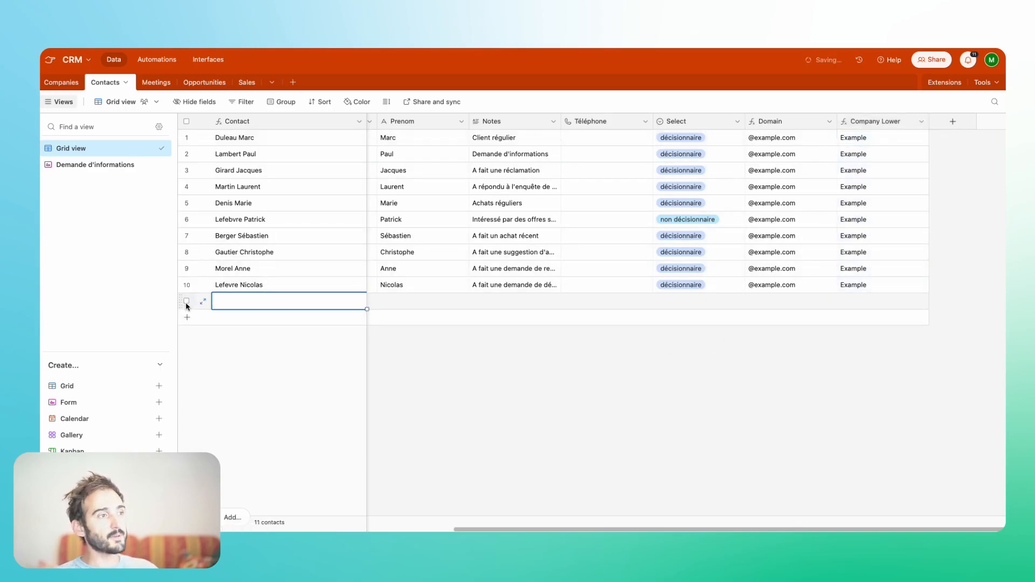
right_click(237, 302)
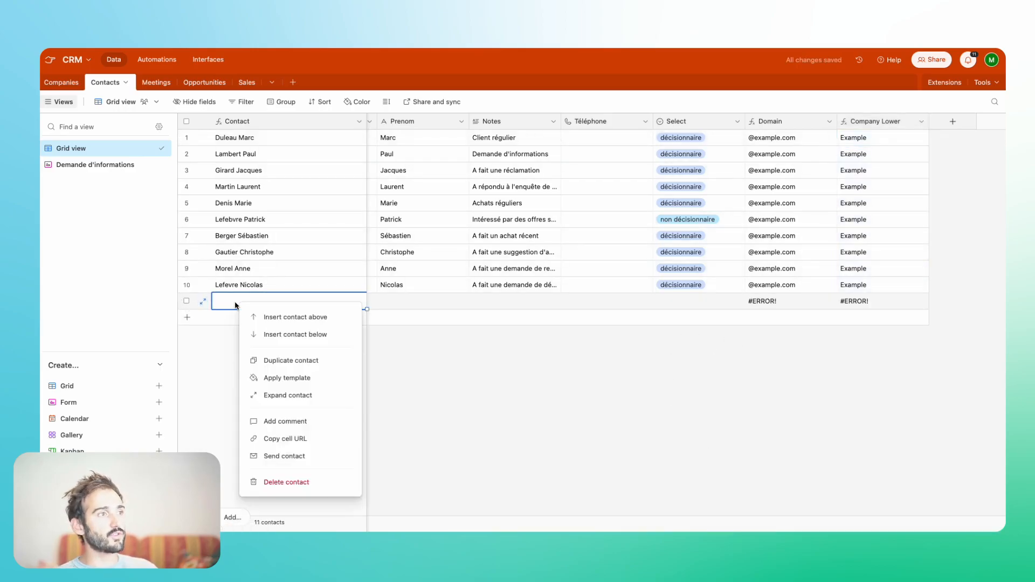
left_click(286, 482)
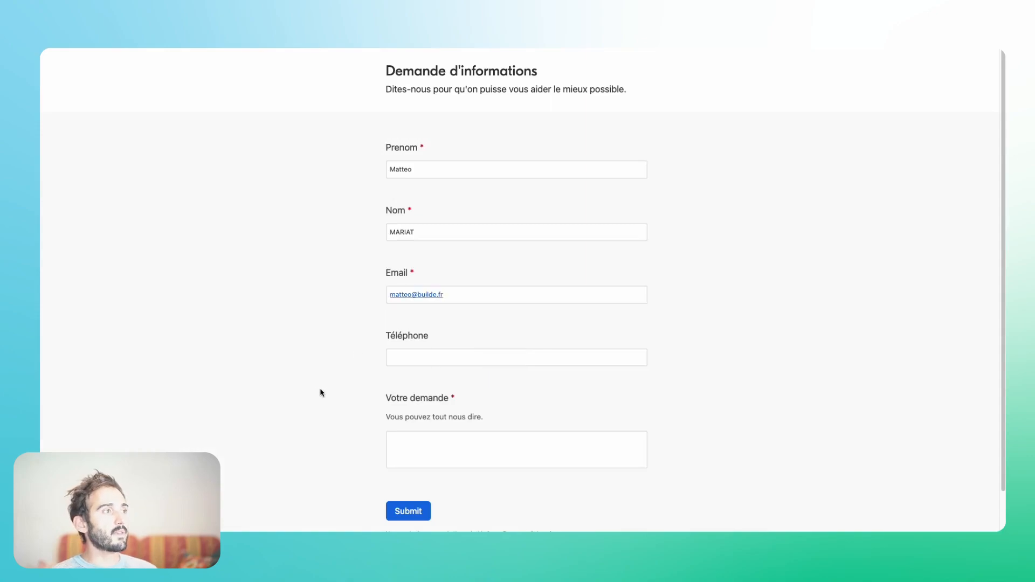
- Enter "Lorem" in the Demande d'informations form and submit it
left_click(453, 459)
type("Lorem")
left_click(420, 510)
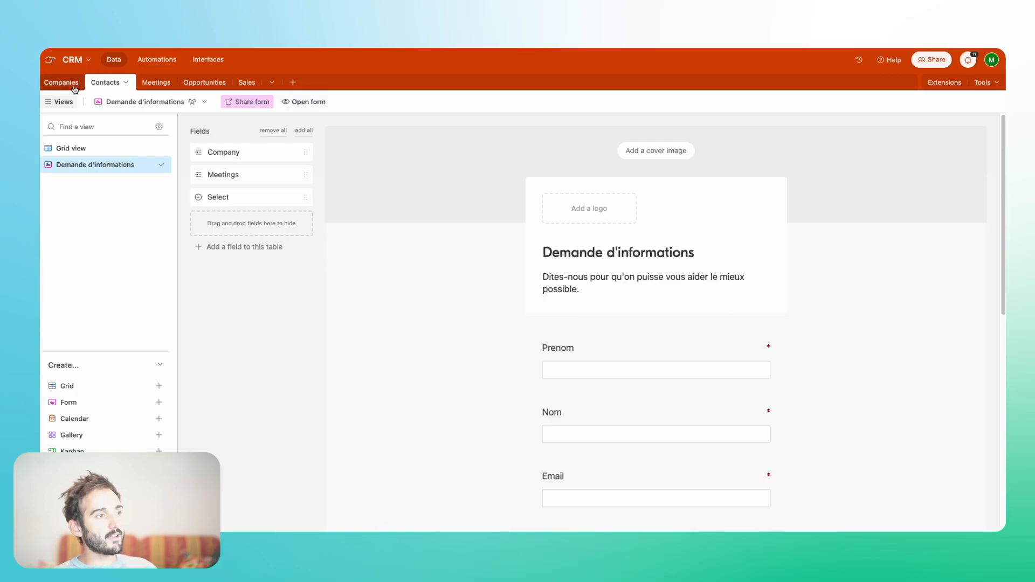
- Check the new Builde record and its linked contact in the Companies table
left_click(76, 84)
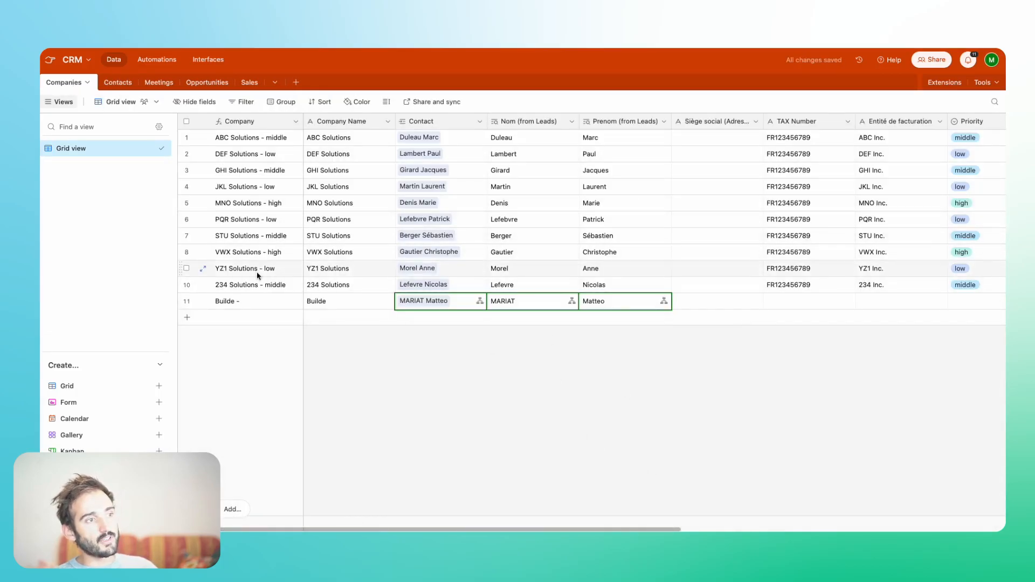
left_click(418, 303)
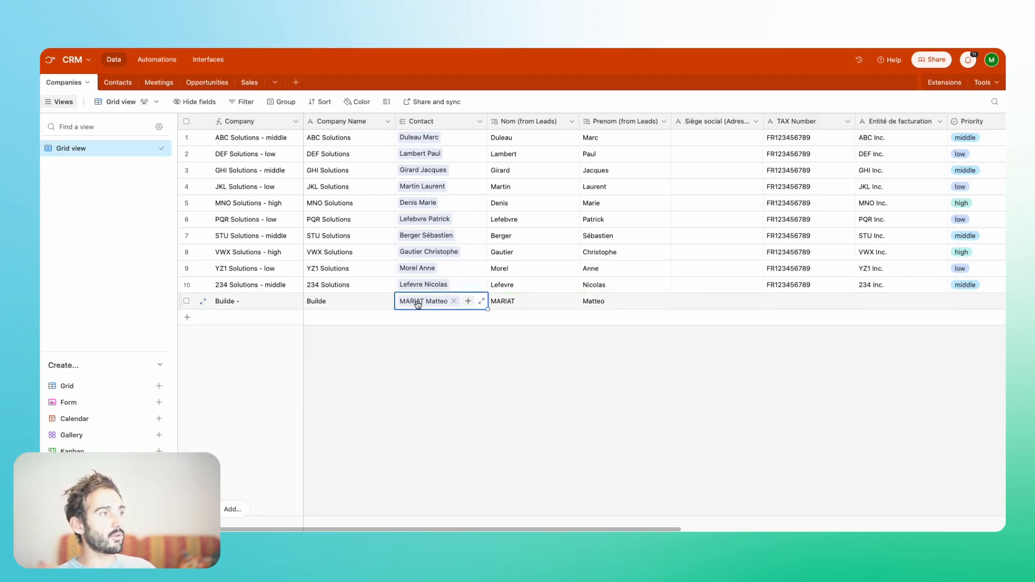
scroll(624, 335, "right", 5)
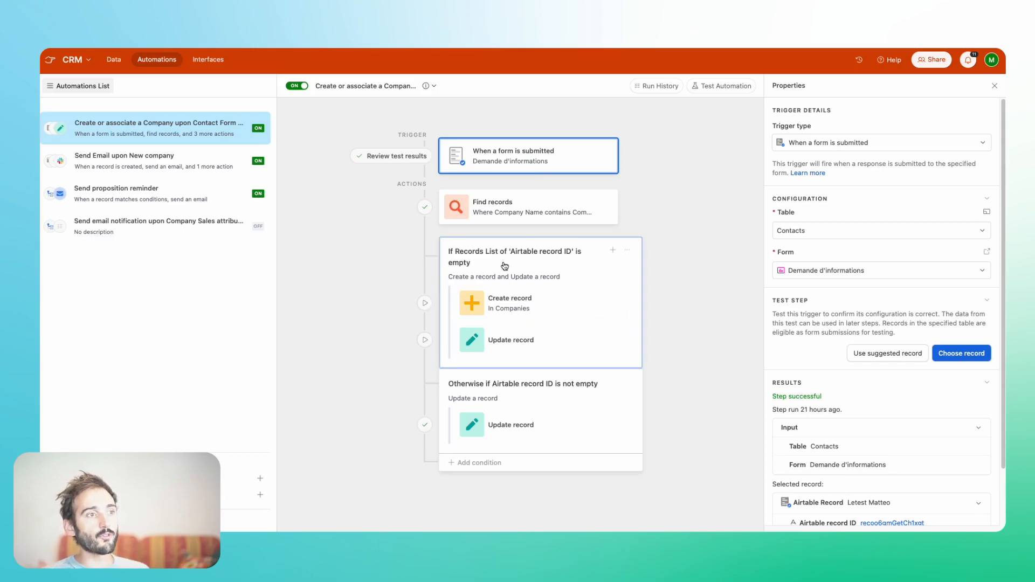
- Review the automation's Find records action and the condition group that runs when the records list is empty
mouse_move(534, 285)
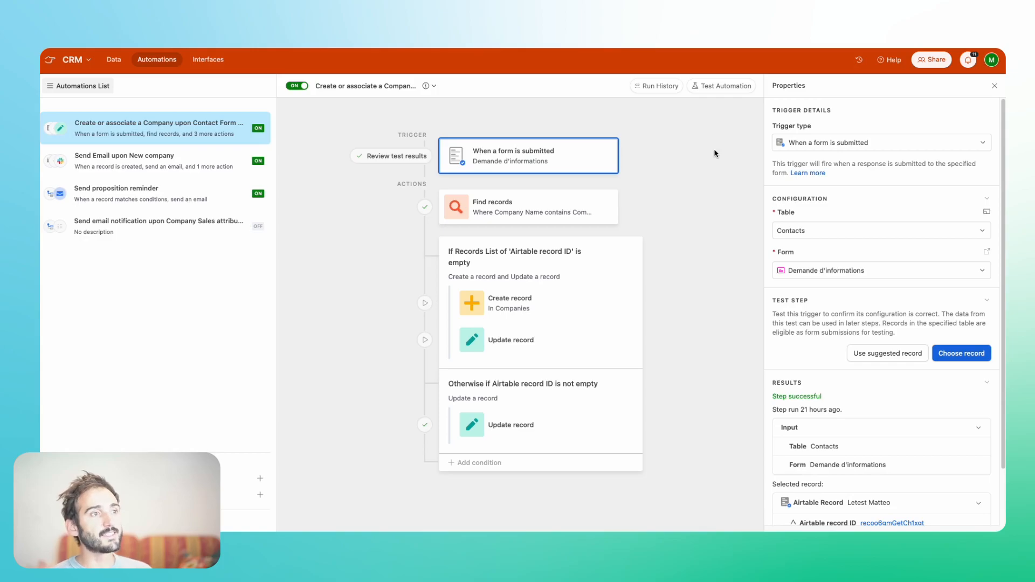
left_click(573, 200)
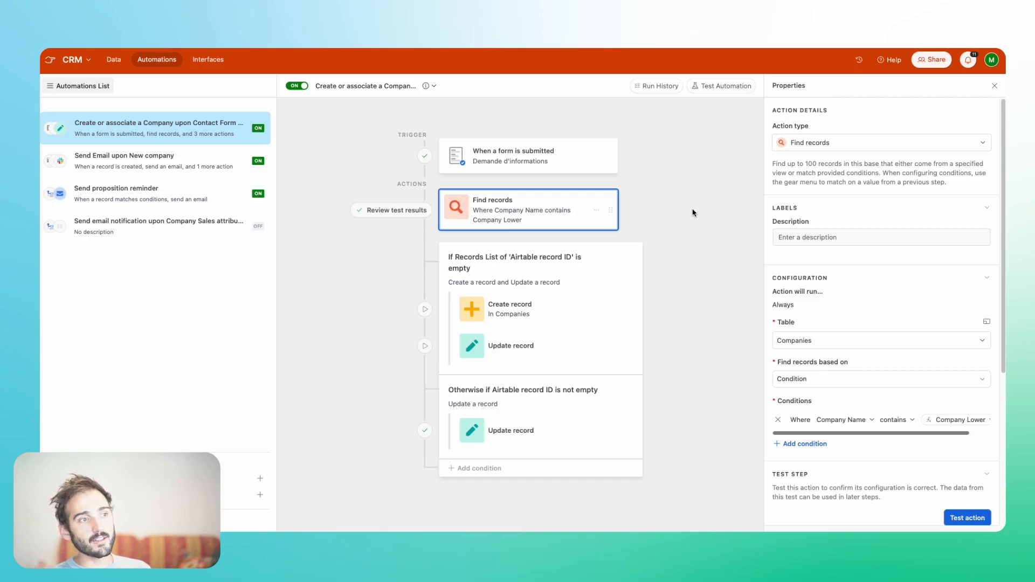
left_click(500, 268)
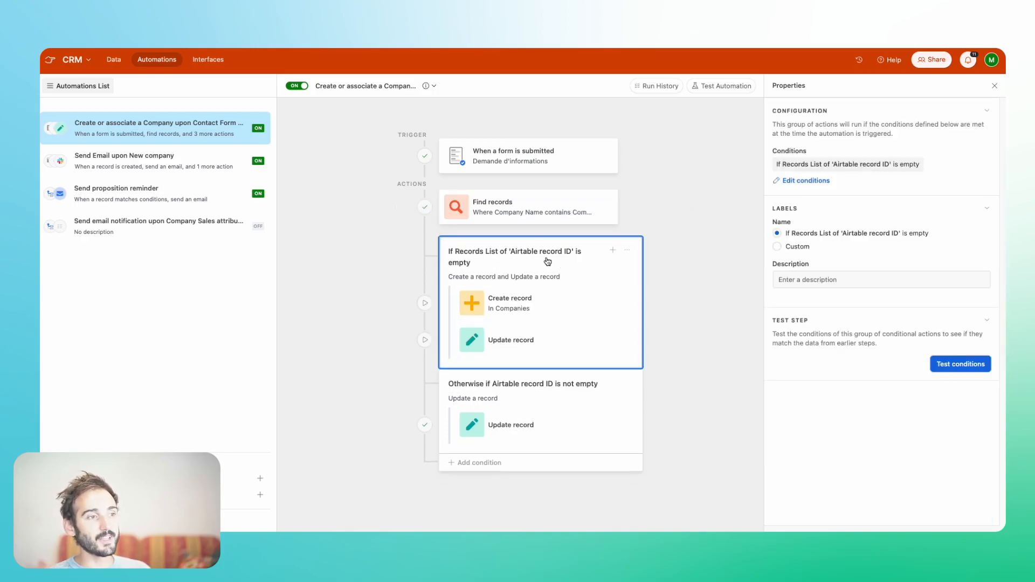
- Review the configuration of the Create record action for Companies and the Update record action that follows it
left_click(515, 310)
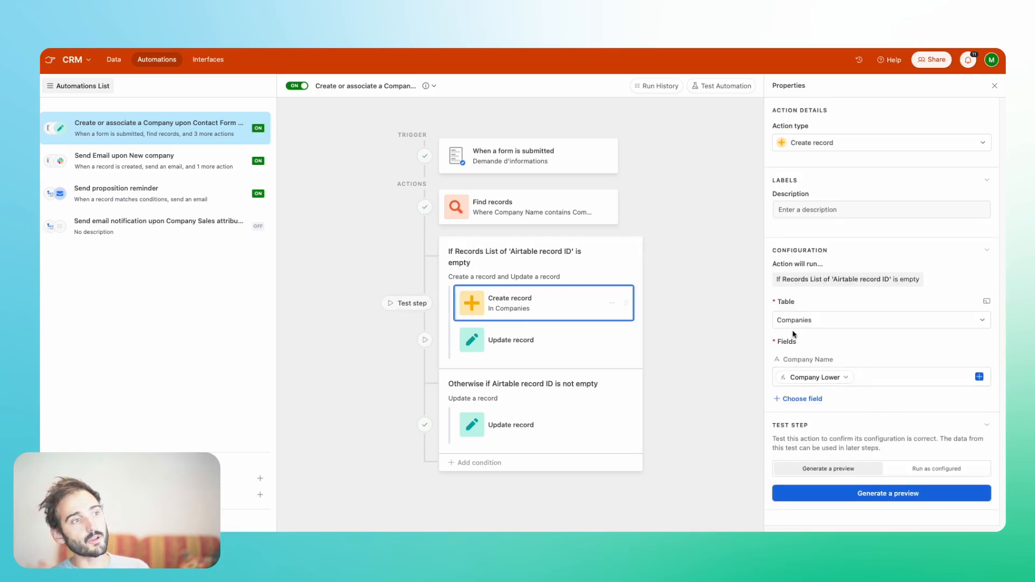
left_click_drag(784, 359, 834, 360)
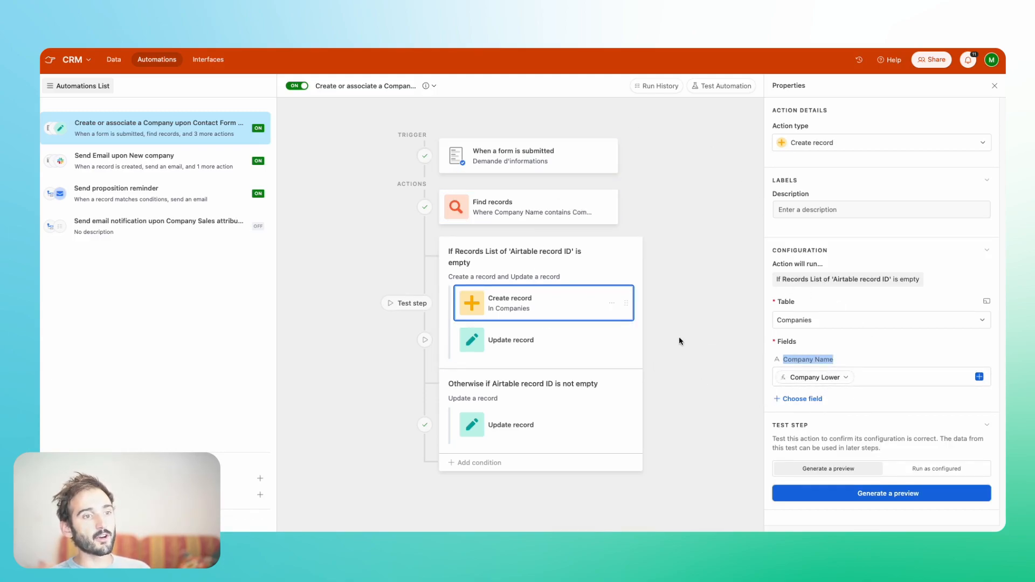
left_click(526, 346)
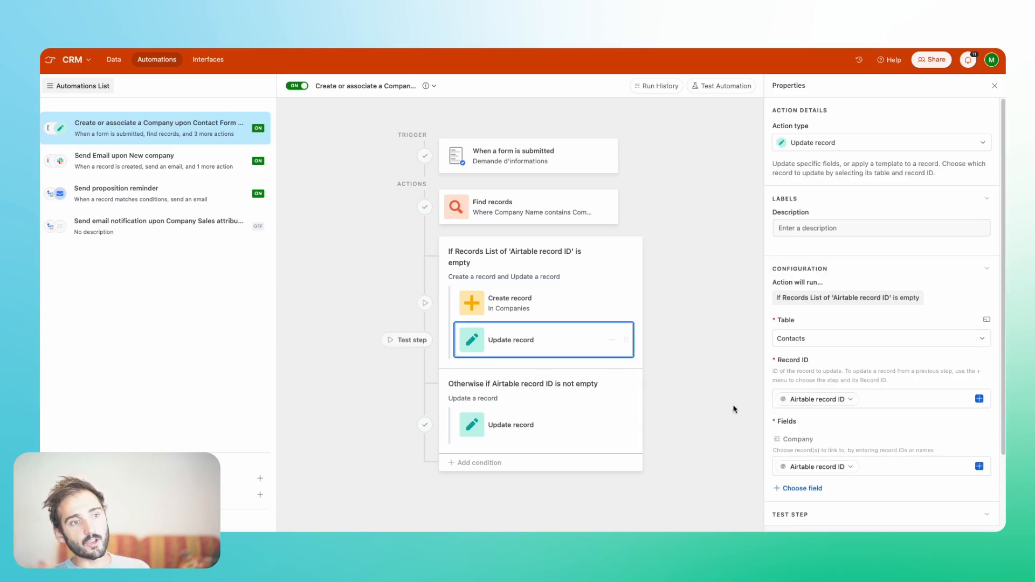
scroll(866, 441, "down", 3)
scroll(866, 434, "up", 3)
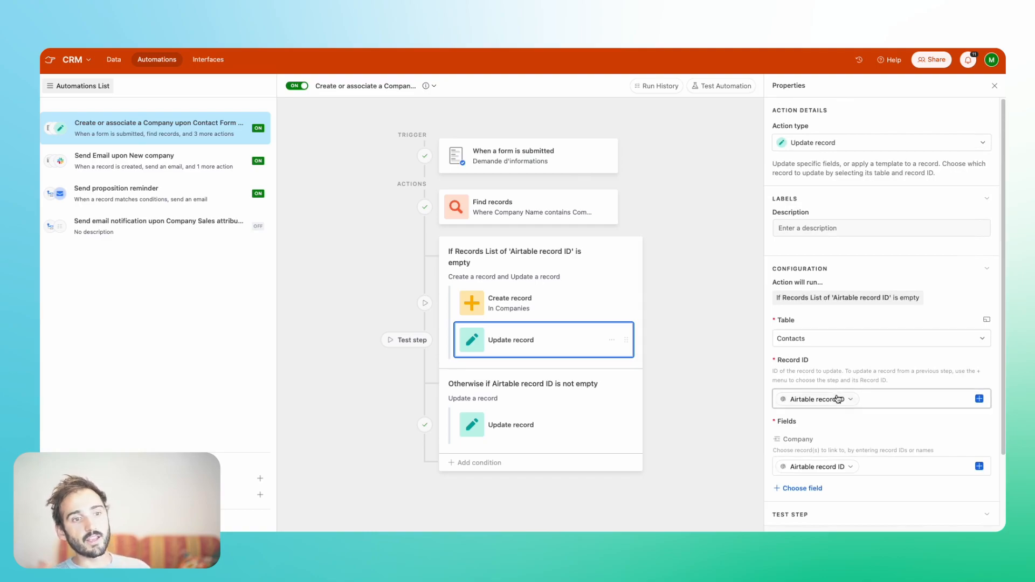
- Inspect which data source supplies the Update record action's Record ID token, leaving the token as is
left_click(979, 400)
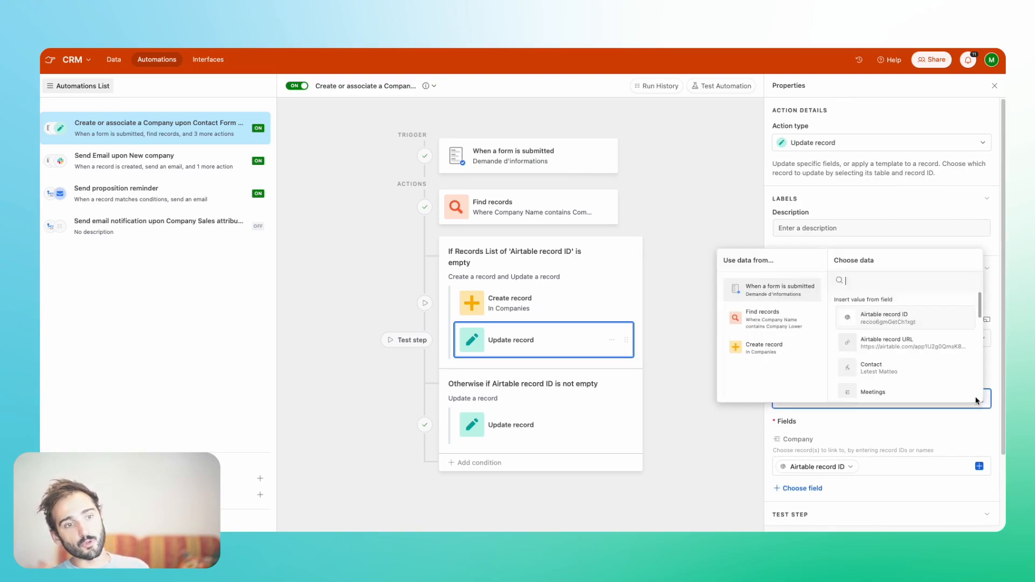
left_click(944, 429)
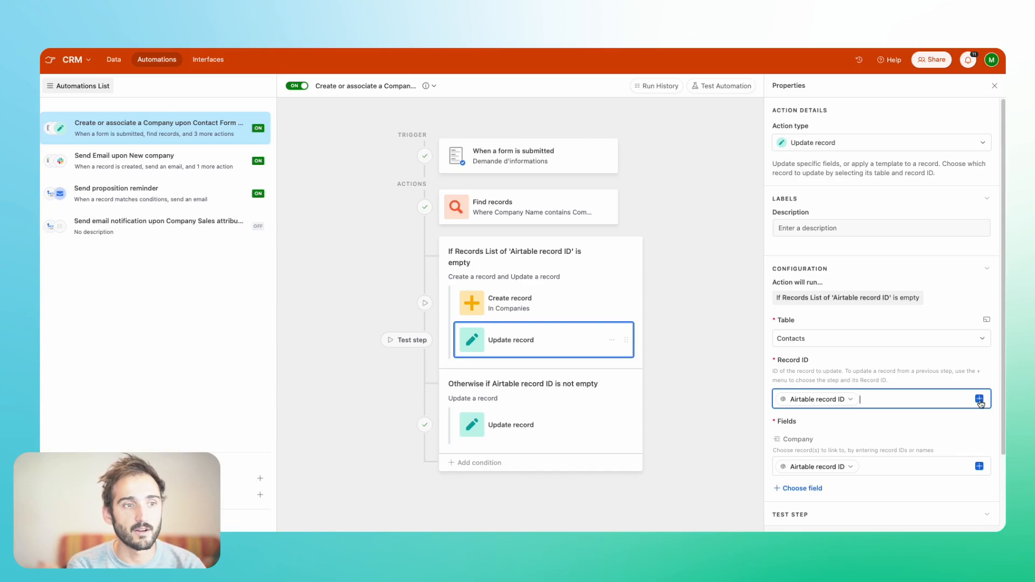
left_click(833, 400)
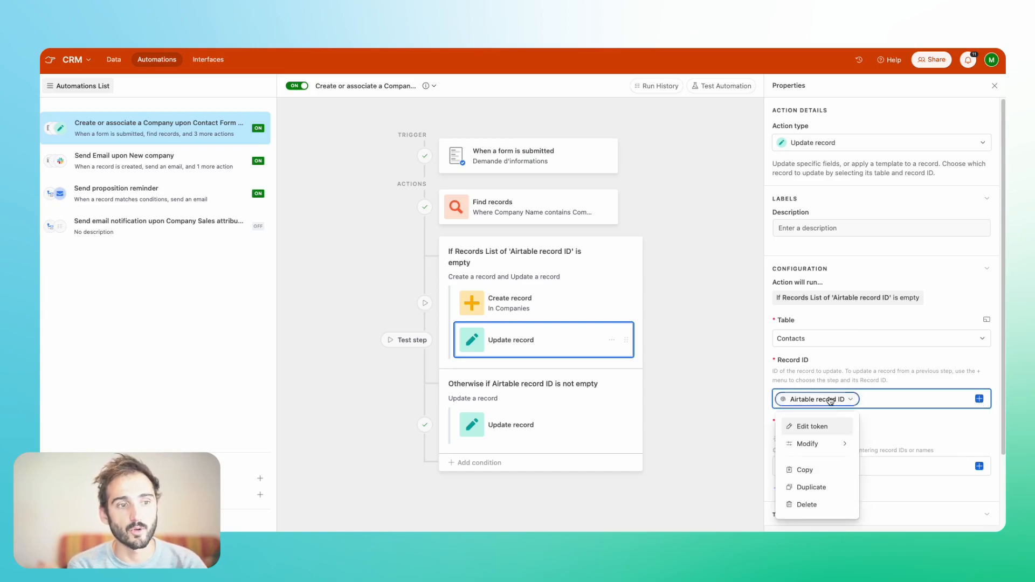
left_click(834, 431)
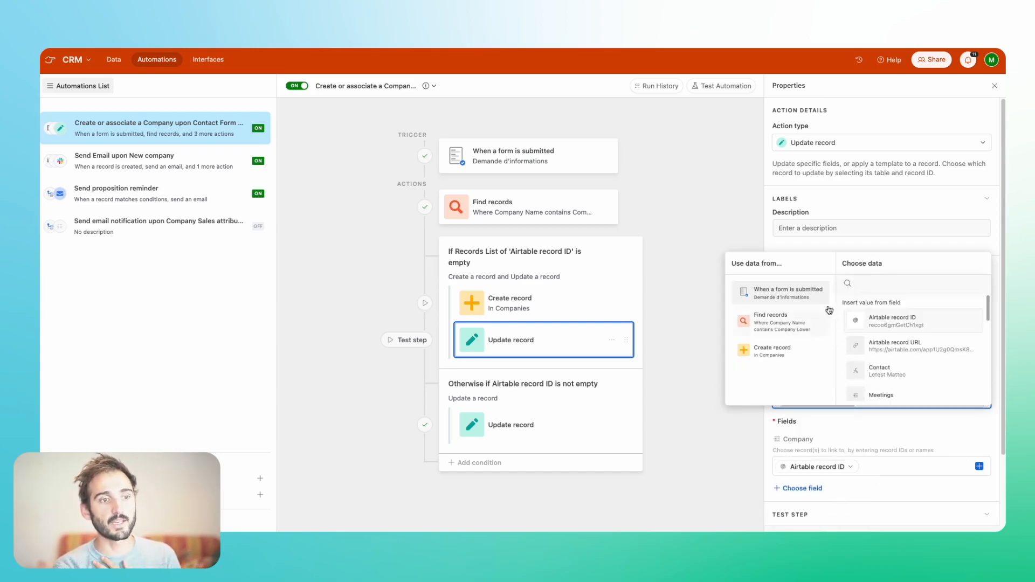
left_click(854, 204)
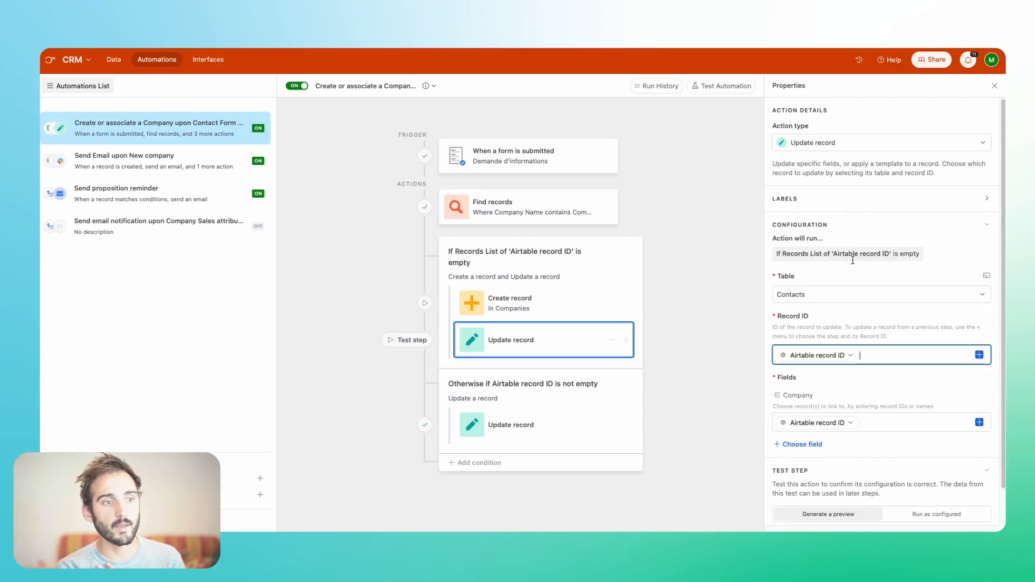
- Inspect which data source supplies the Update record action's Company field token, leaving the token as is
scroll(916, 444, "down", 1)
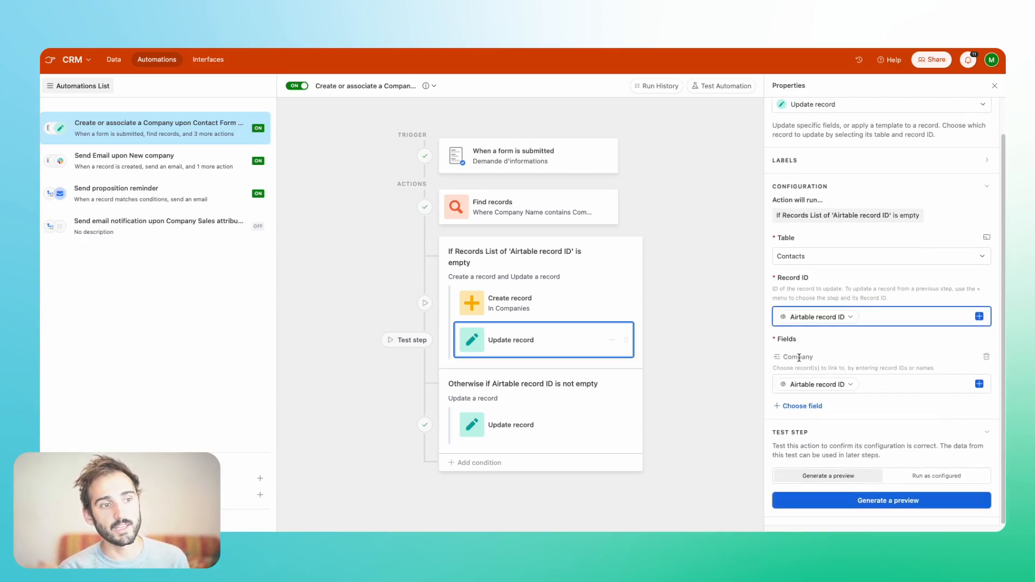
left_click(867, 386)
left_click(829, 386)
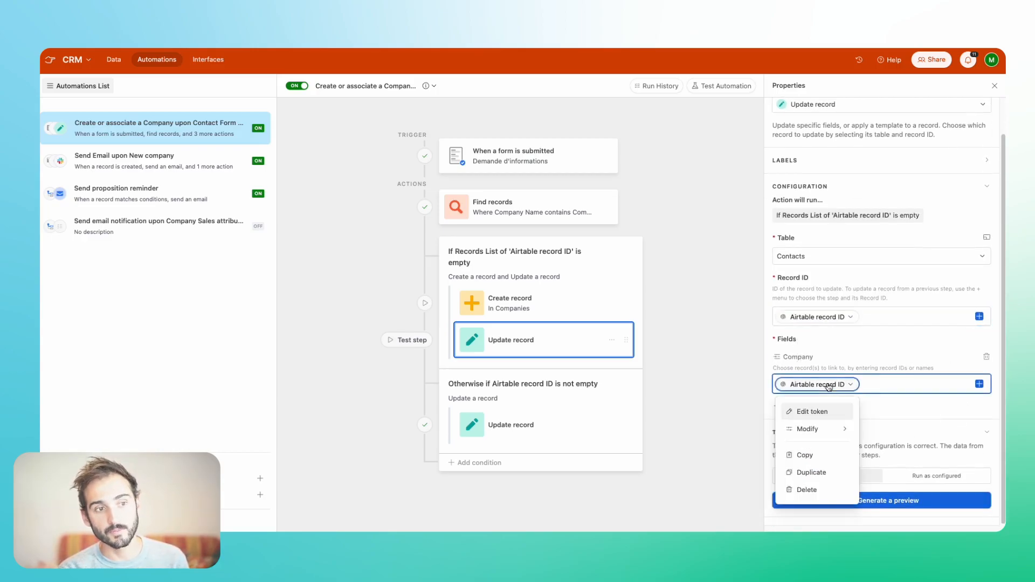
left_click(812, 413)
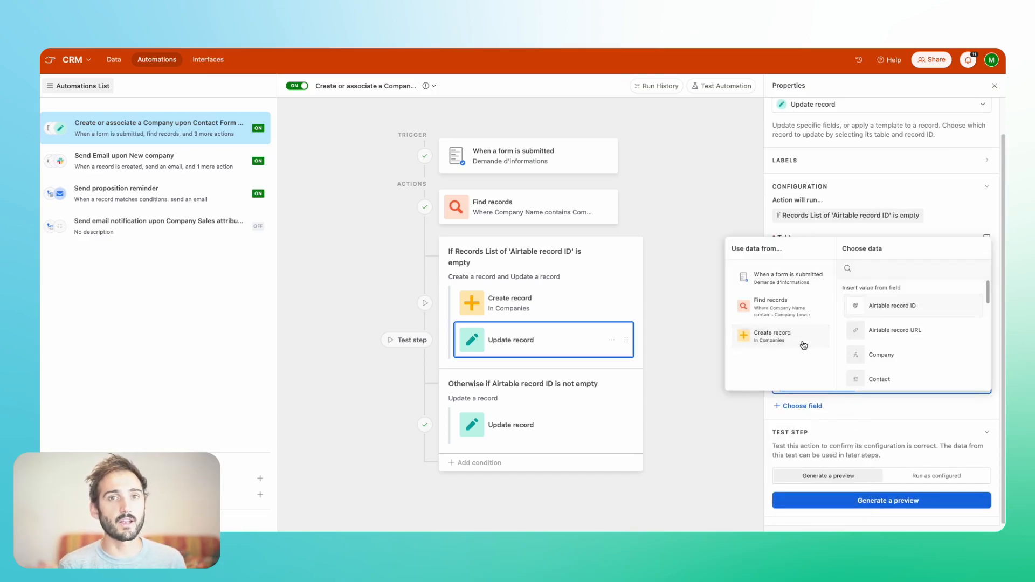
left_click(875, 419)
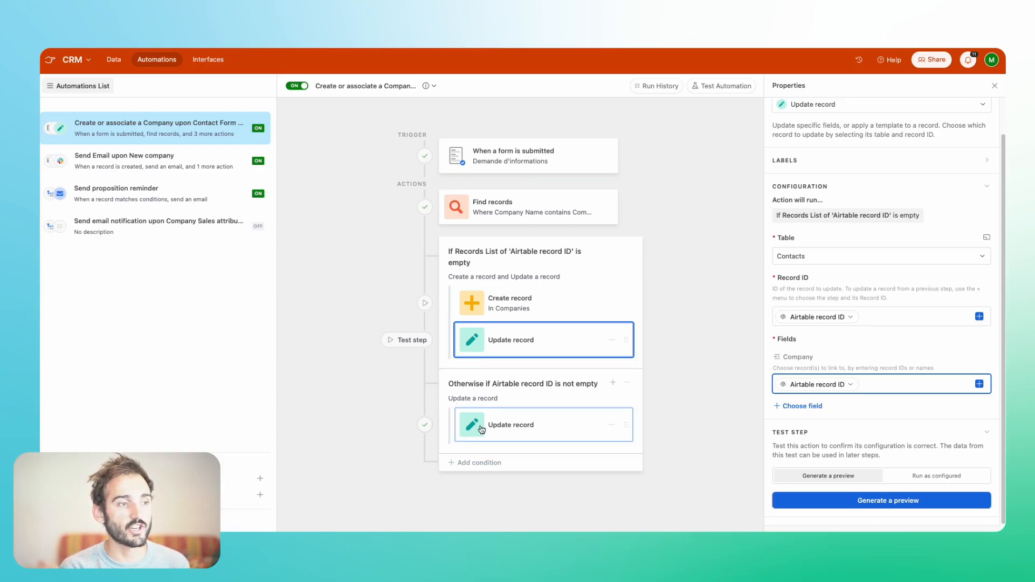
- Open the settings of the condition group "Otherwise if Airtable record ID is not empty"
left_click(529, 396)
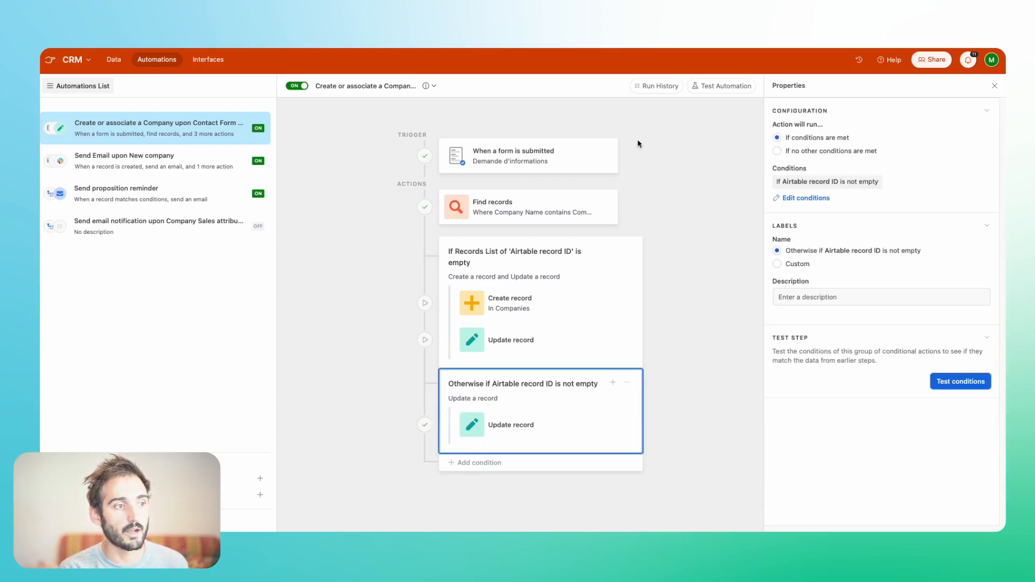
- Review the Find records action, the "Otherwise if Airtable record ID is not empty" group, and its Update record configuration
left_click(539, 212)
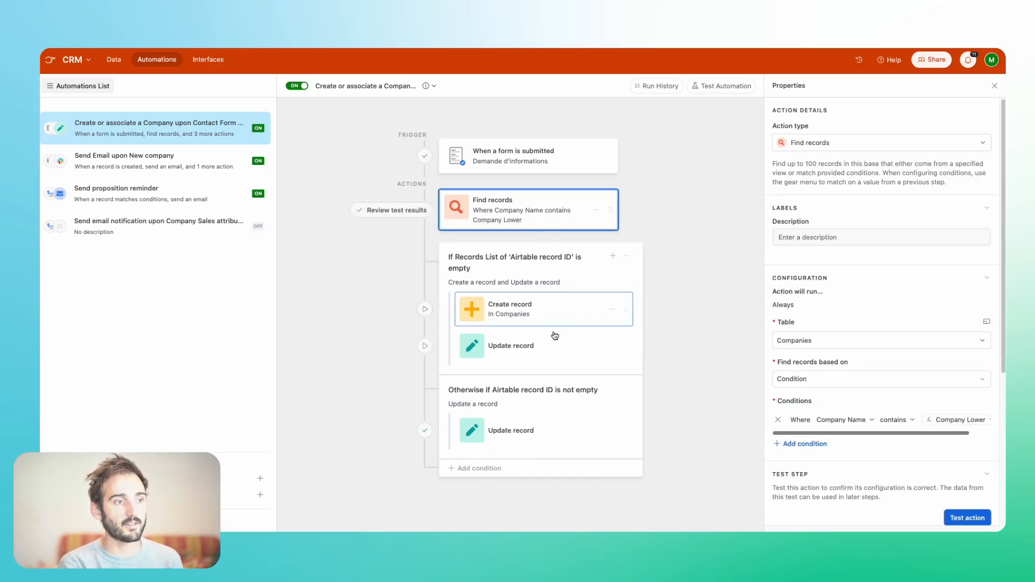
left_click(520, 399)
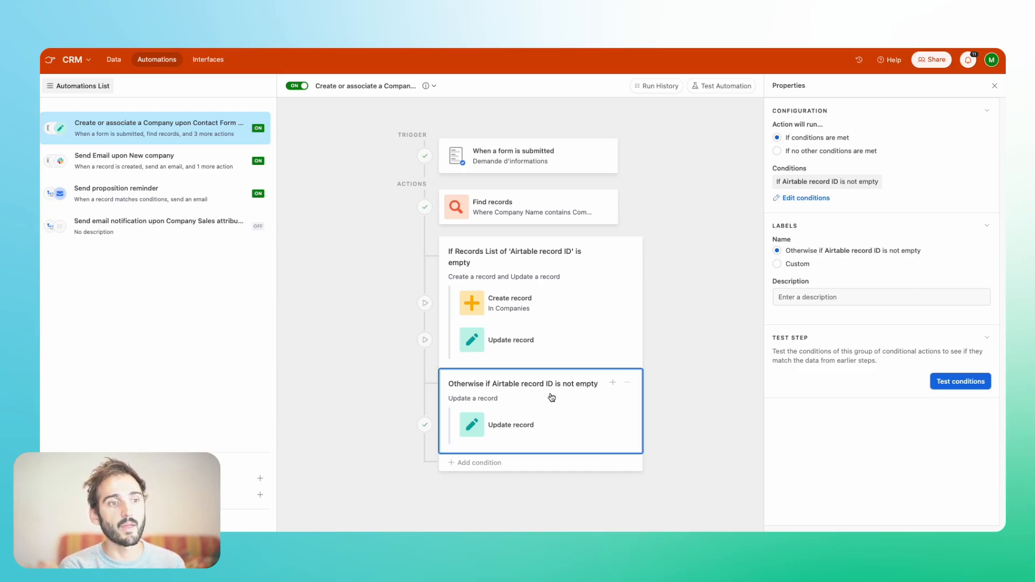
left_click(529, 423)
scroll(830, 410, "down", 1)
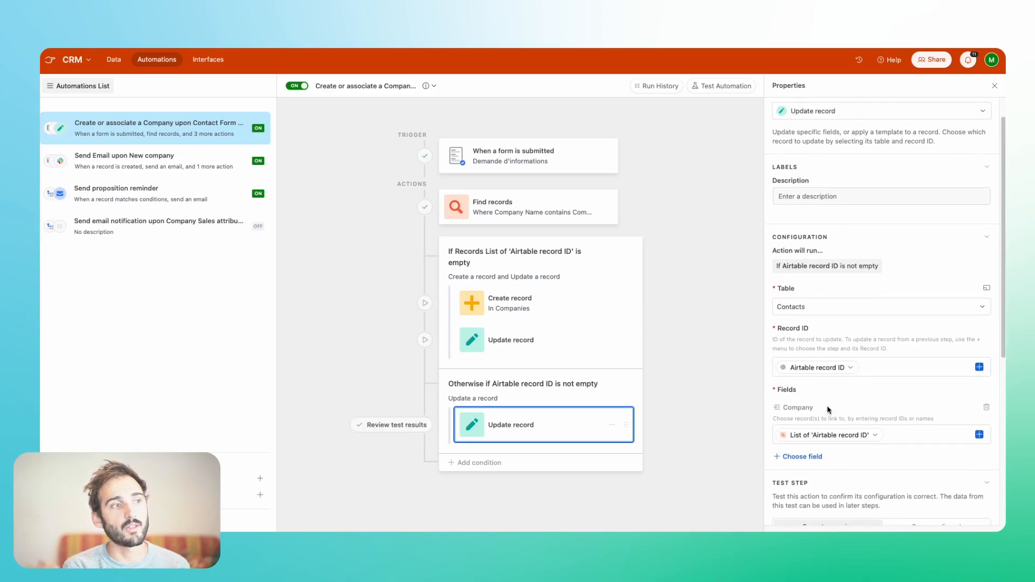
left_click(877, 368)
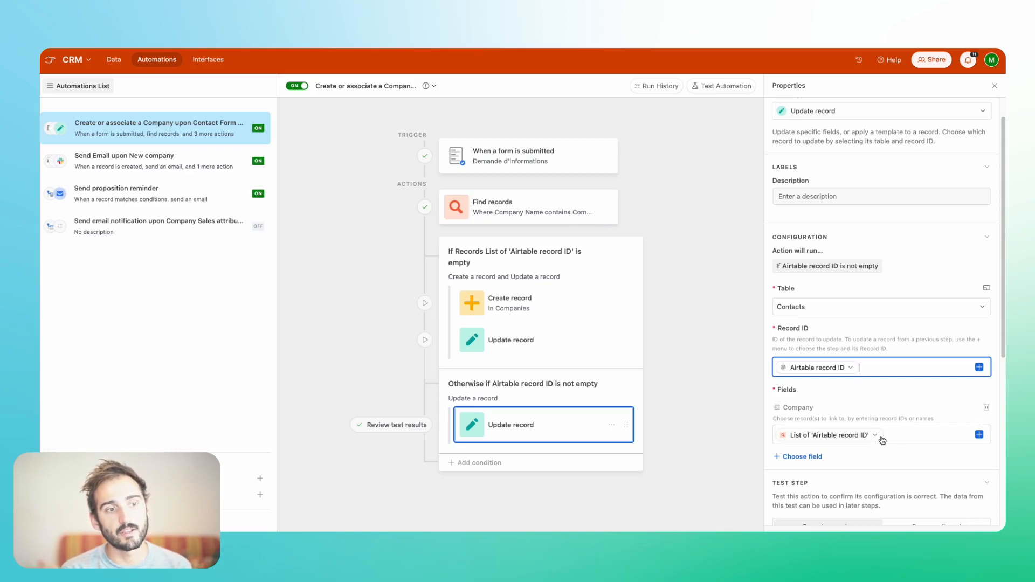
- Try adding Prenom to the fields updated in Contacts, browsing the Find records data available for its value
left_click(798, 458)
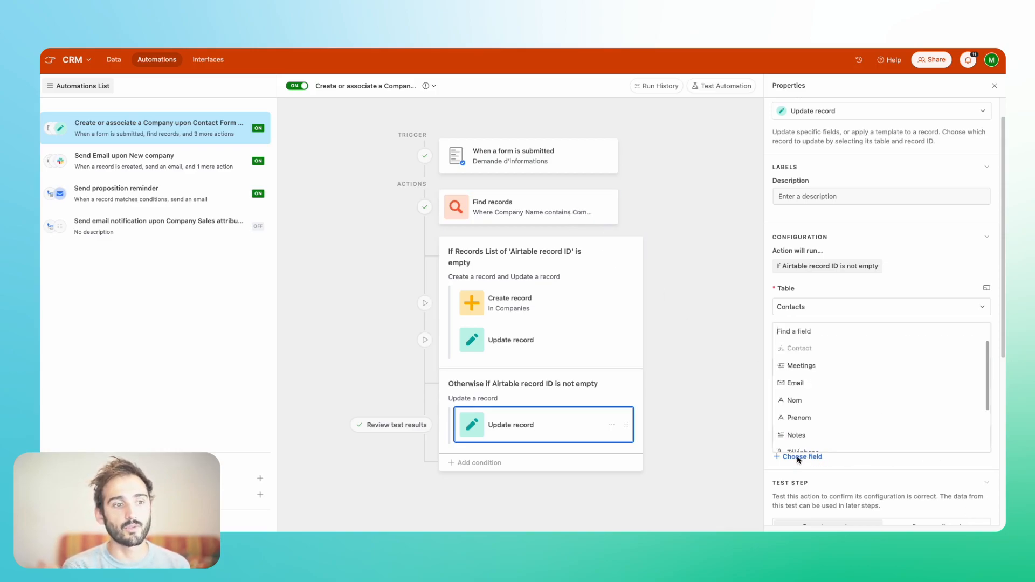
left_click(829, 423)
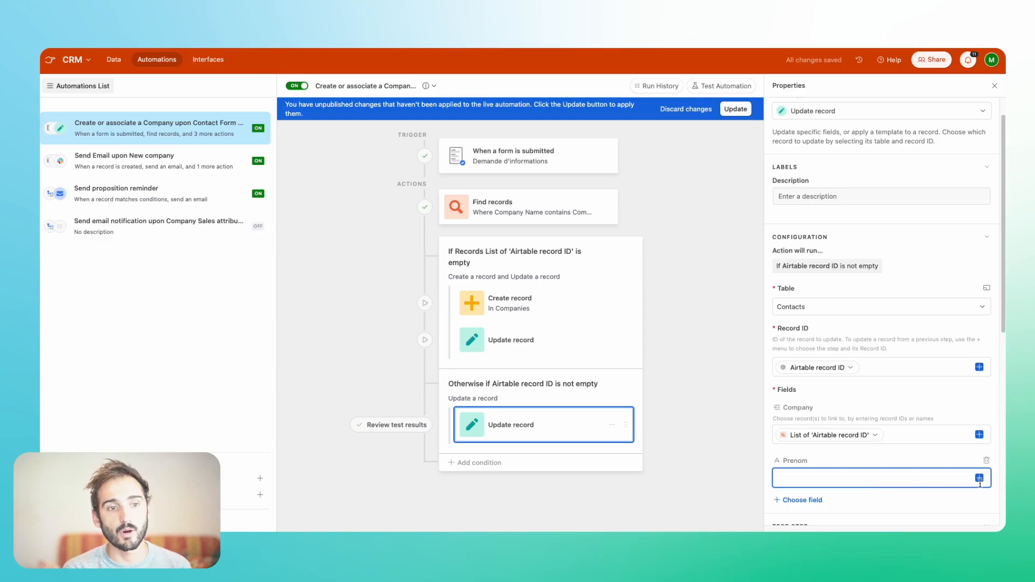
scroll(896, 479, "down", 2)
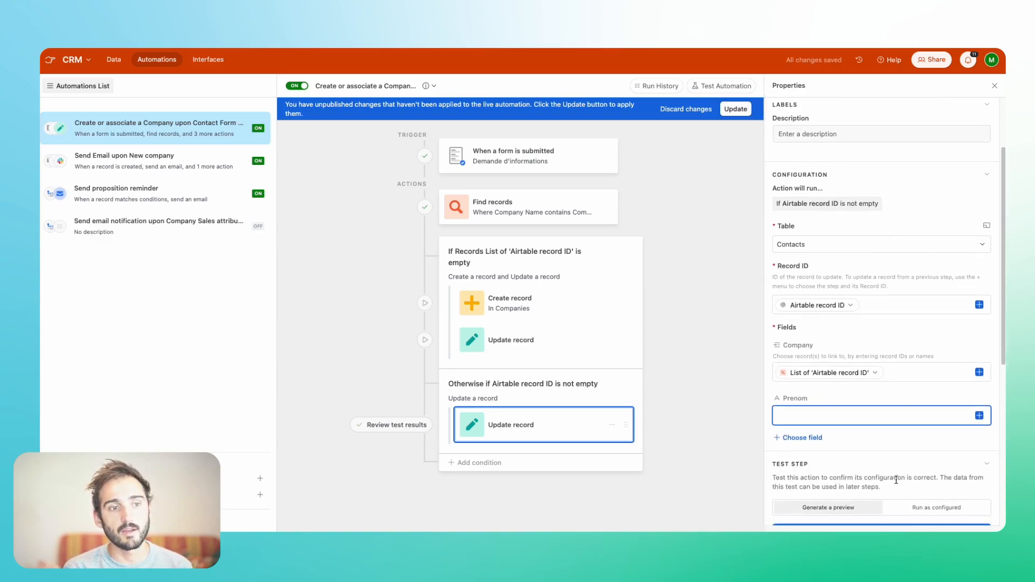
left_click(979, 415)
scroll(926, 385, "down", 3)
scroll(929, 385, "down", 5)
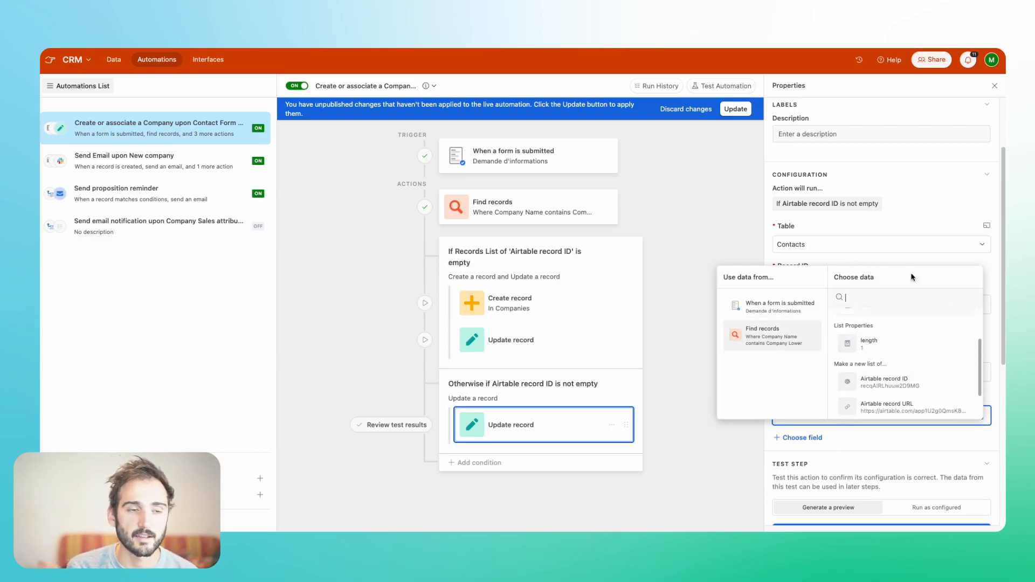
left_click(913, 231)
- Browse the data available for the Prenom value again, and remove the Prenom field from the Update record action
left_click(978, 415)
scroll(916, 388, "down", 3)
left_click(998, 395)
left_click(986, 402)
- Look over the existing company records and their fields in the Companies table
left_click(113, 61)
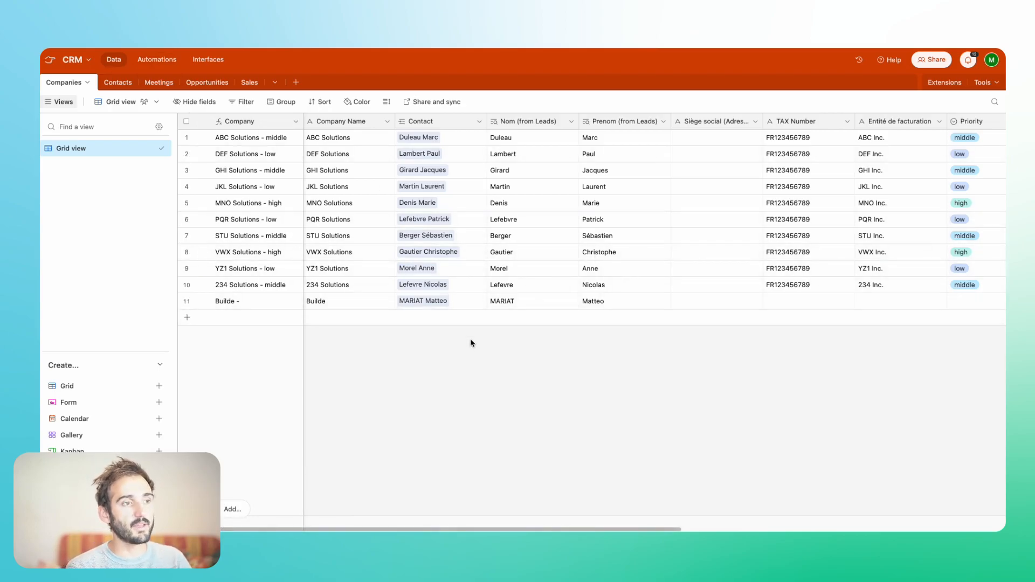
scroll(485, 306, "right", 3)
scroll(484, 306, "left", 3)
- Open the information request form from the Contacts table and submit a test contact through it
left_click(117, 82)
left_click(91, 162)
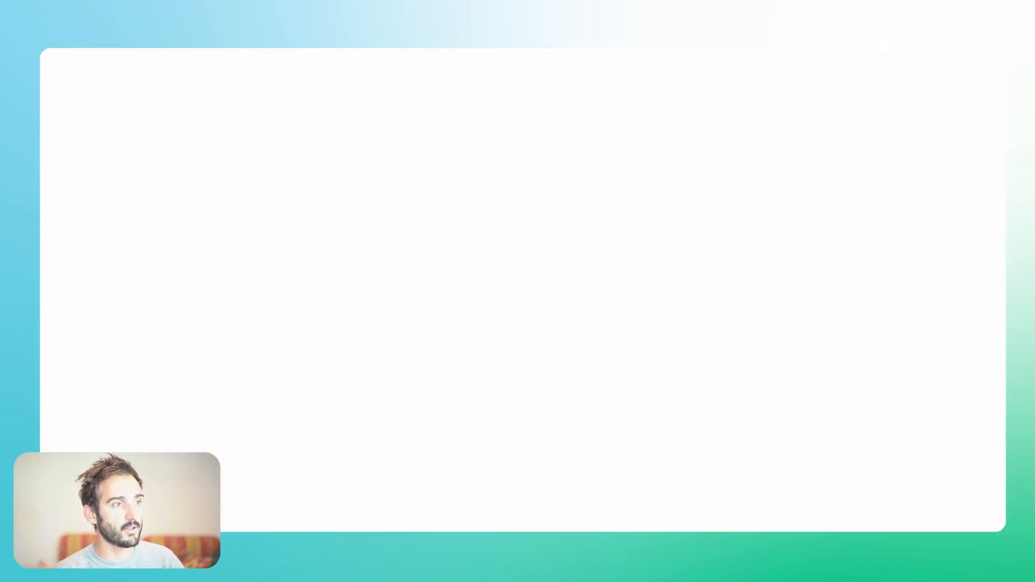
left_click(434, 169)
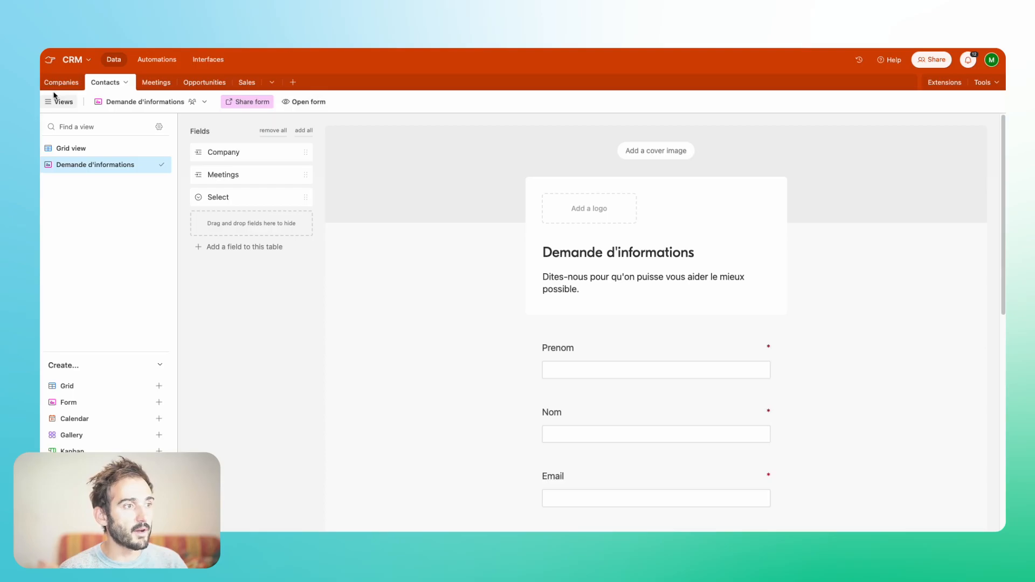
- Check the contacts linked to the Builde company in the Companies table and look across its other fields
left_click(62, 82)
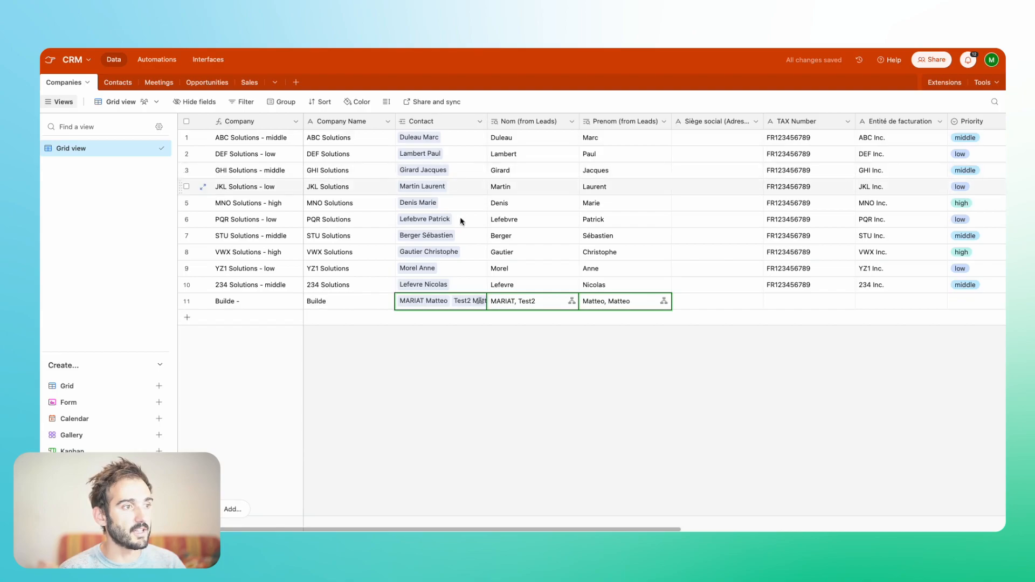
left_click(468, 301)
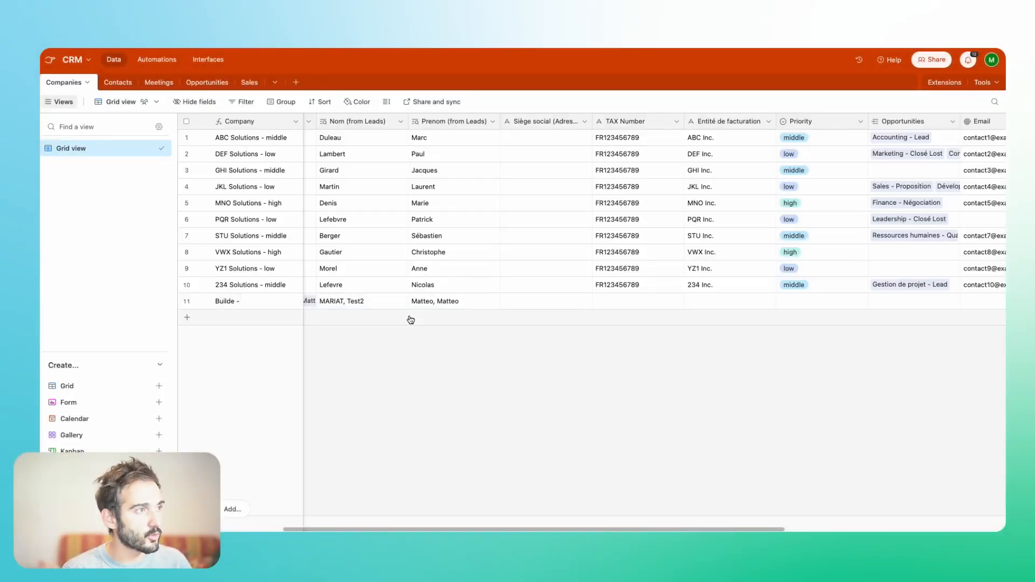
scroll(409, 319, "left", 3)
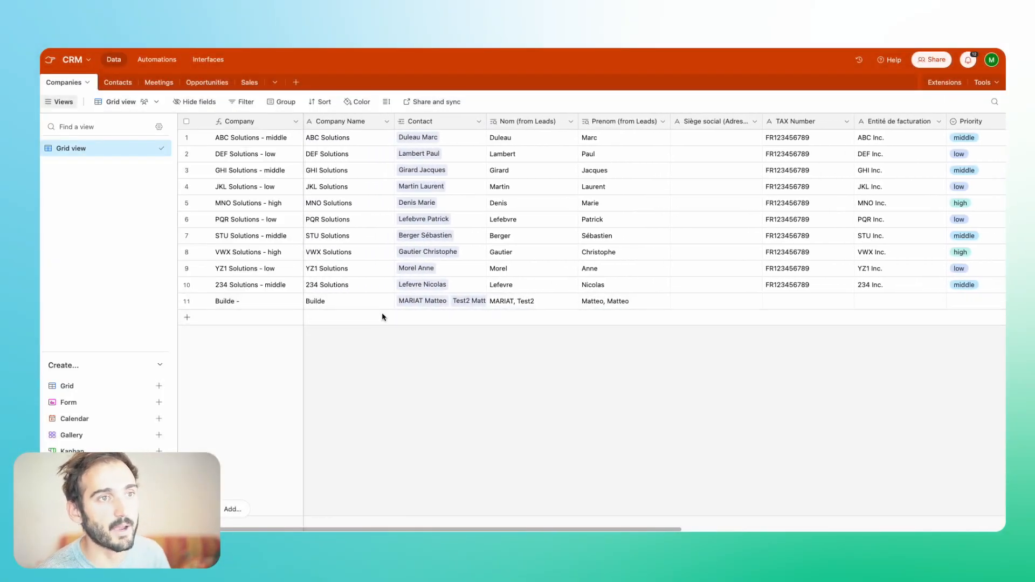
scroll(383, 316, "right", 3)
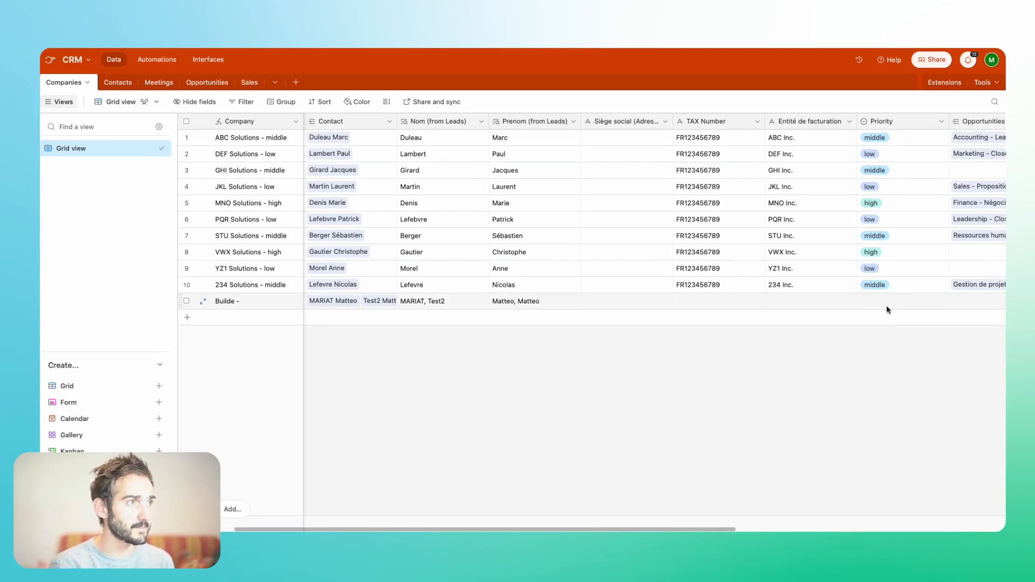
- Open the "Send Email upon New company" automation and display the configuration of its Send an email action
left_click(157, 60)
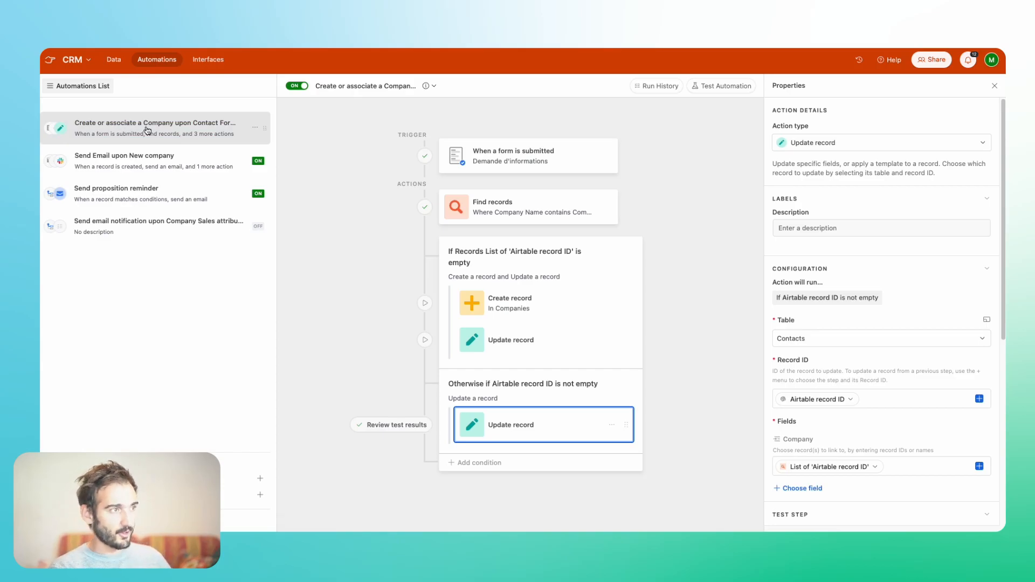
left_click(154, 161)
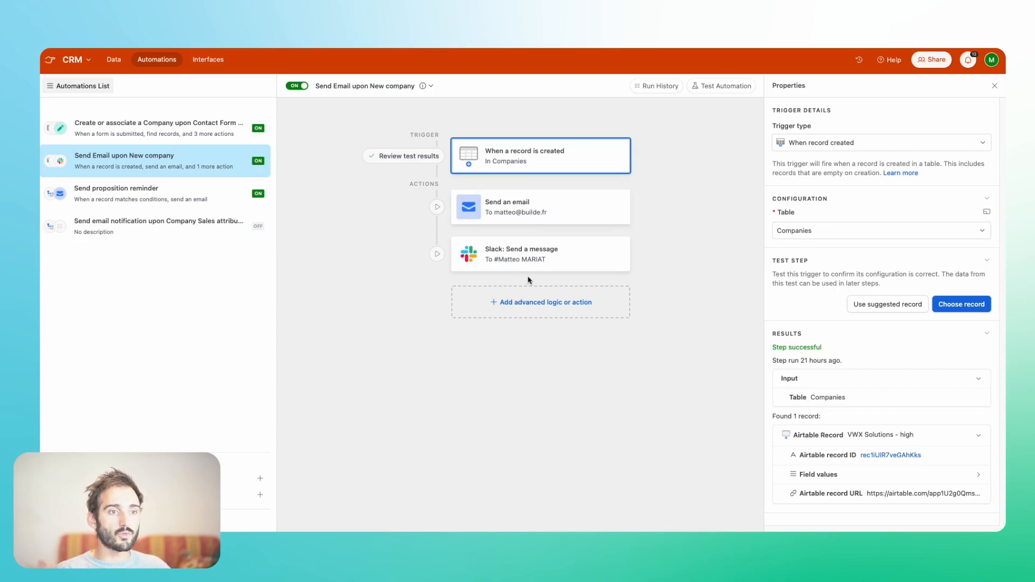
left_click(552, 223)
scroll(861, 383, "down", 2)
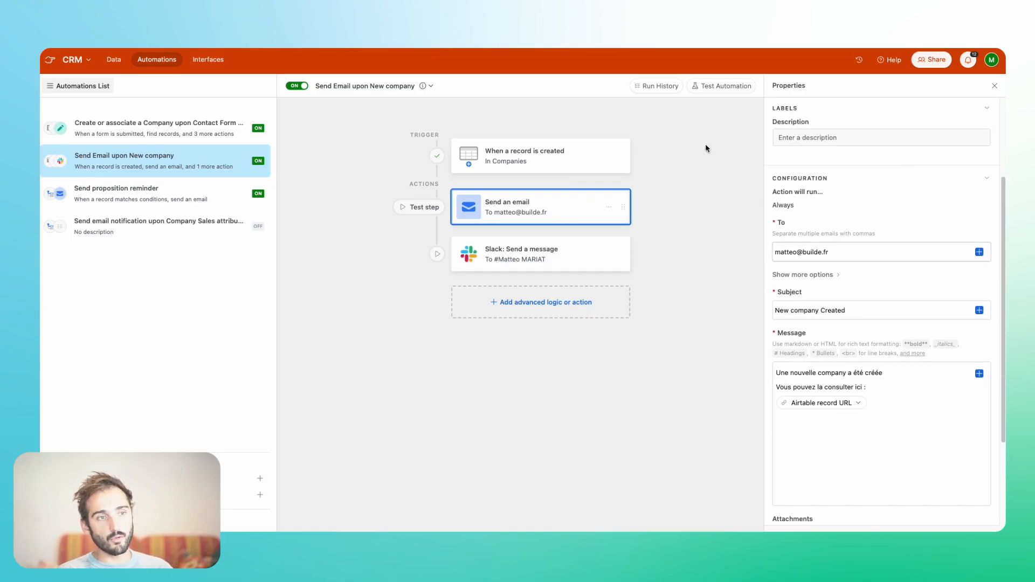
- Review the subject and message text of the Send an email action, leaving both as they are
triple_click(774, 312)
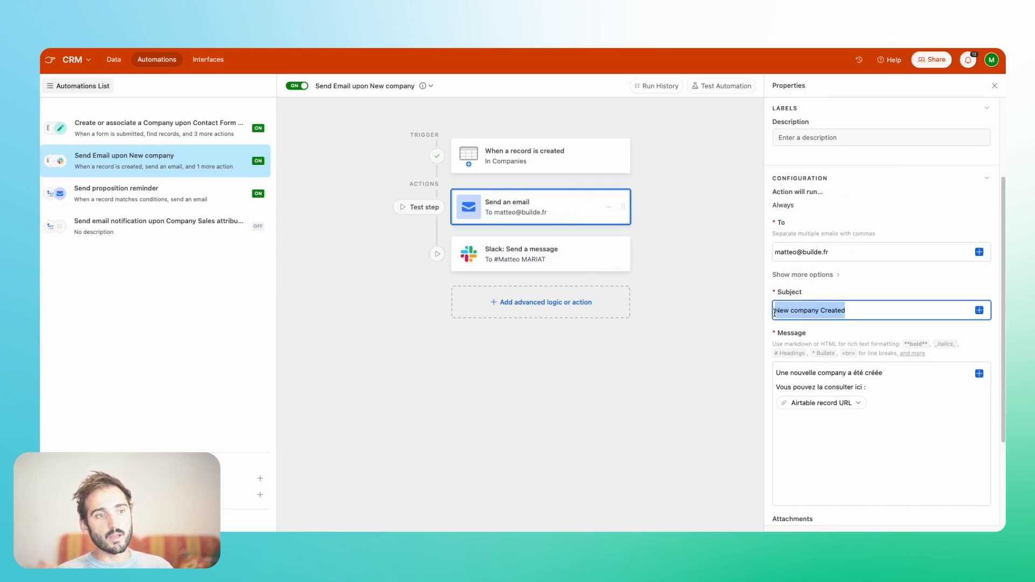
left_click(800, 436)
left_click(799, 302)
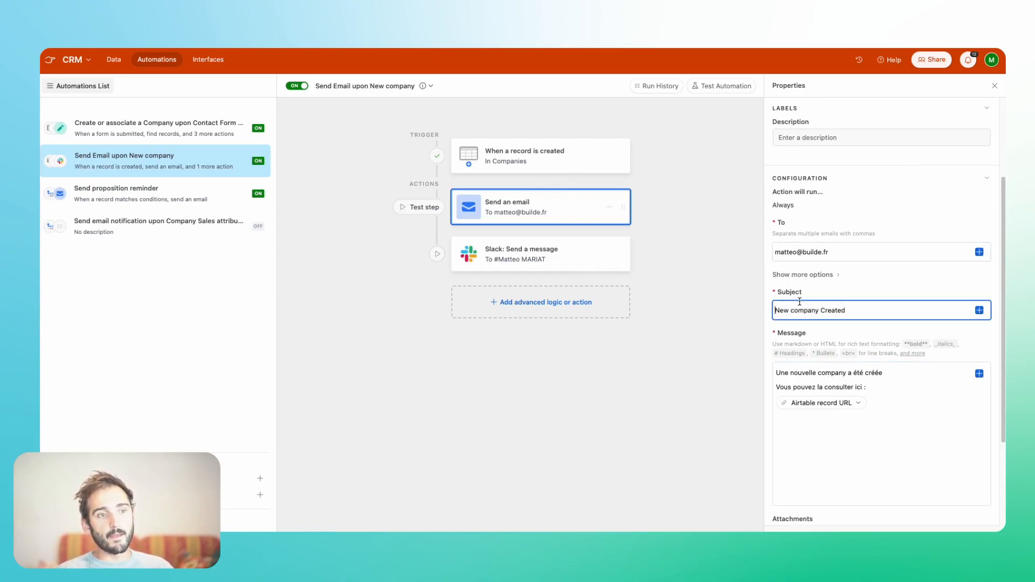
triple_click(824, 373)
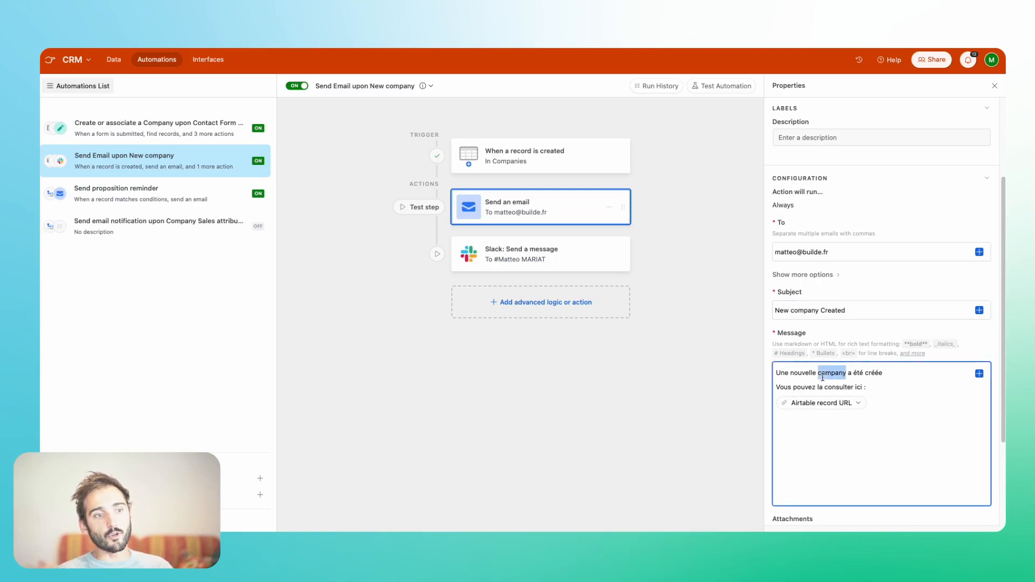
double_click(824, 373)
left_click_drag(824, 377, 825, 383)
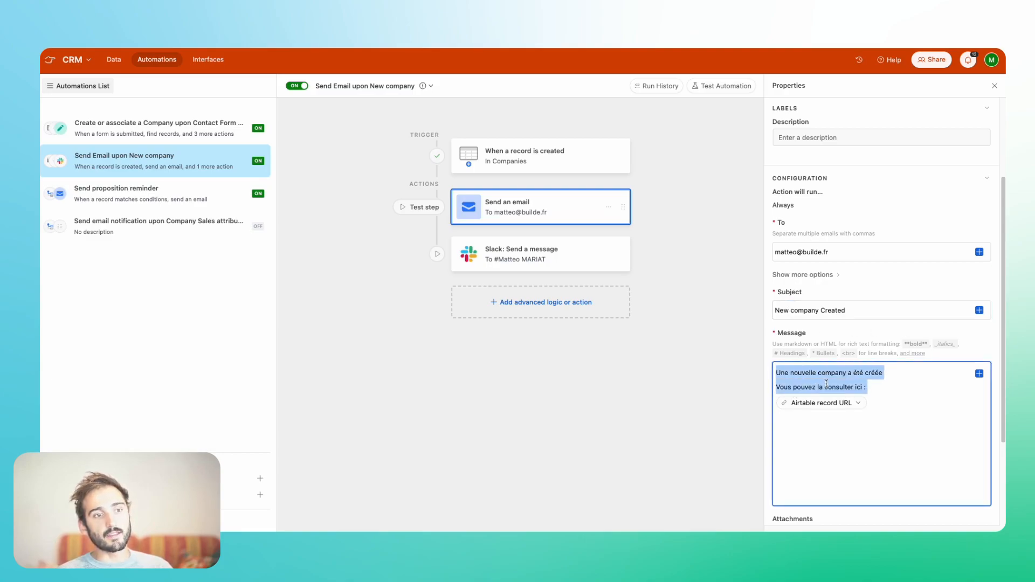
left_click(838, 472)
triple_click(829, 372)
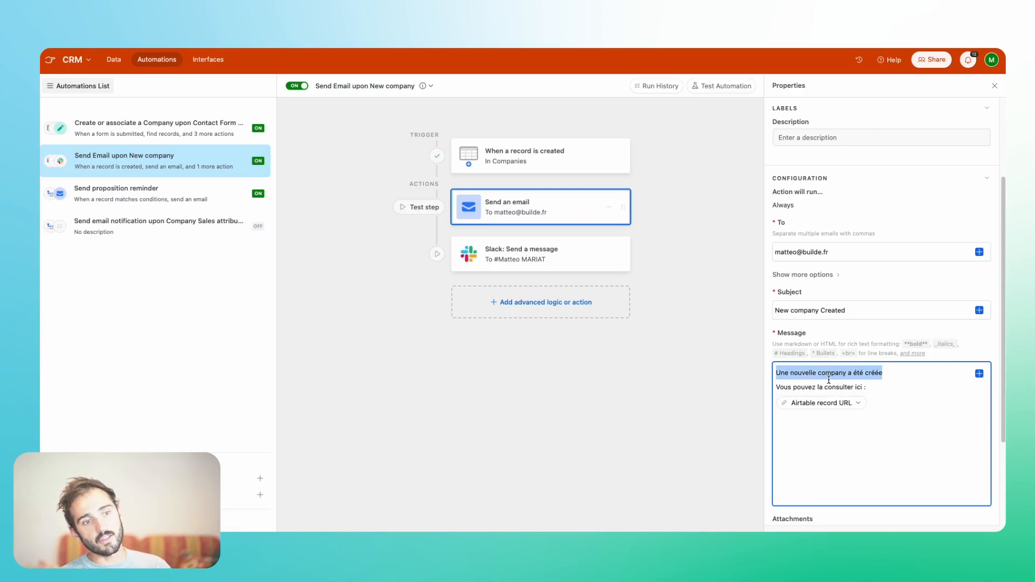
left_click_drag(829, 373, 829, 382)
left_click(902, 400)
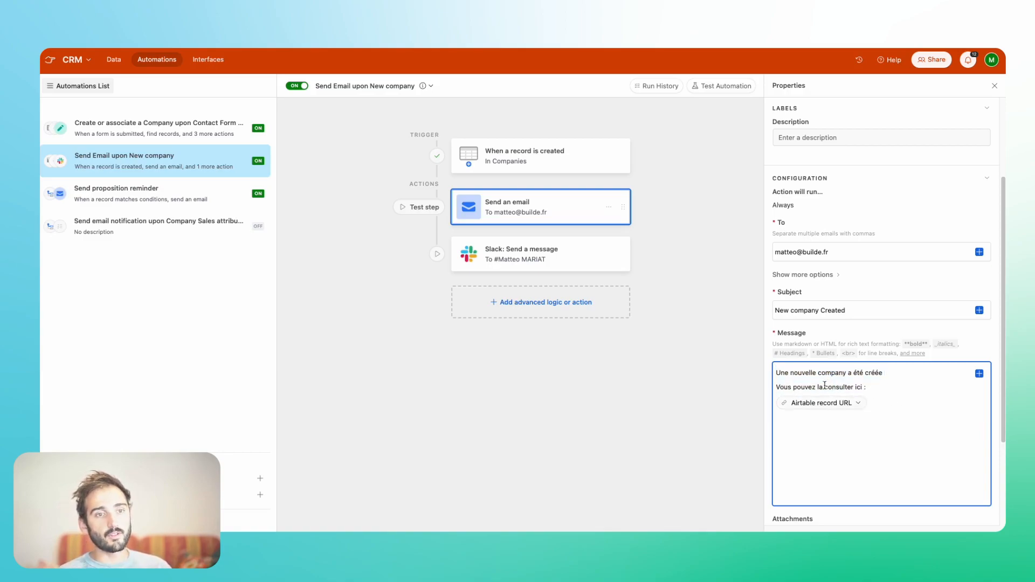
- Browse the created record's data available for insertion into the email message, closing the list without inserting anything
left_click(979, 374)
scroll(929, 469, "down", 4)
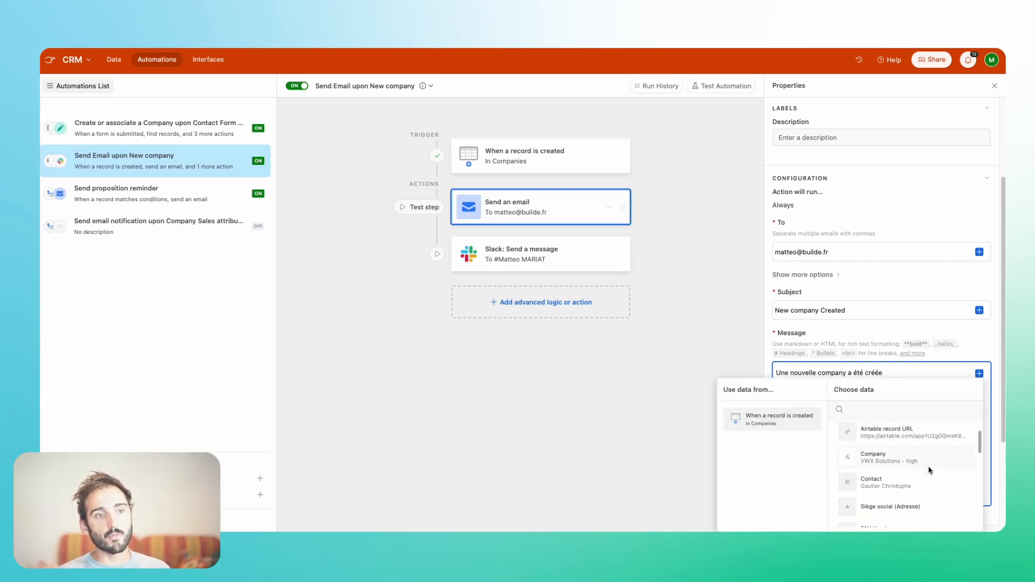
scroll(930, 471, "up", 4)
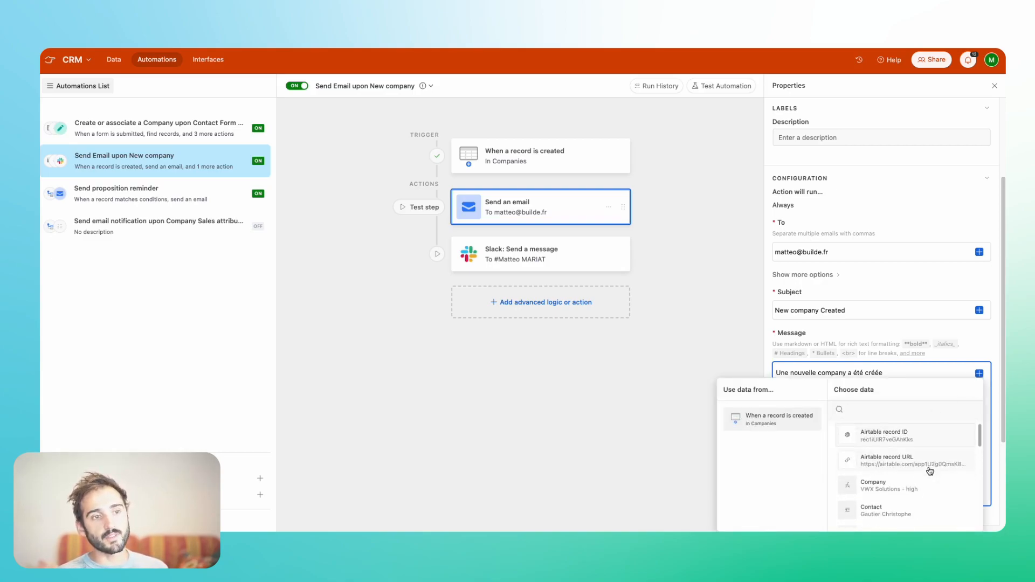
left_click(876, 333)
mouse_move(824, 409)
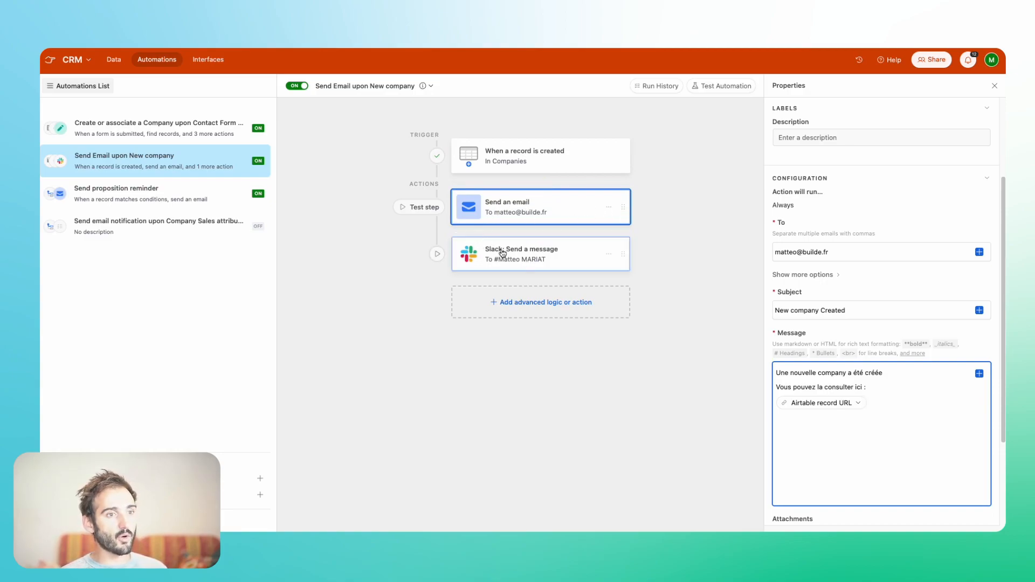
- Review the recipient and message text of the "Slack: Send a message" action
left_click(566, 263)
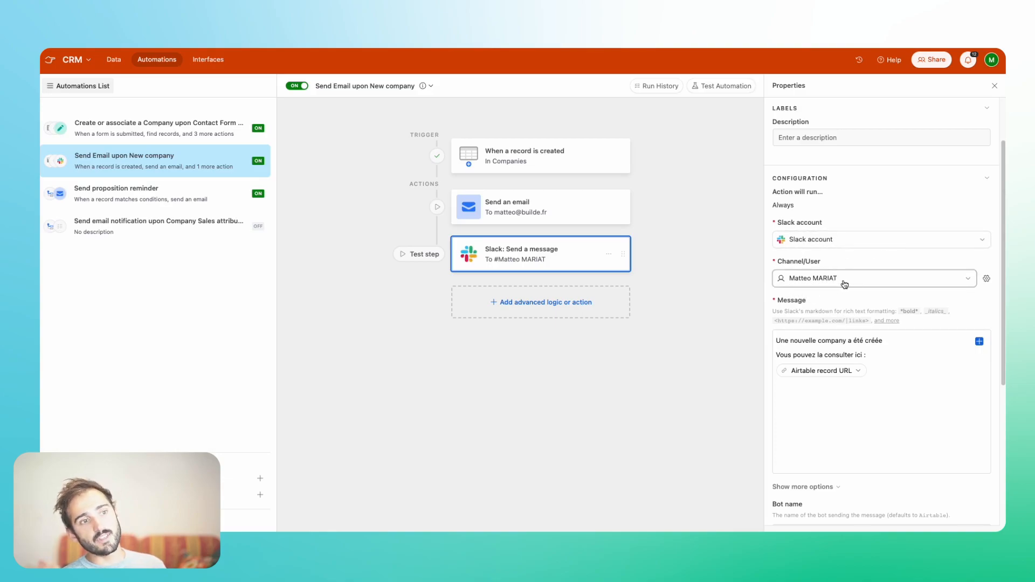
triple_click(794, 340)
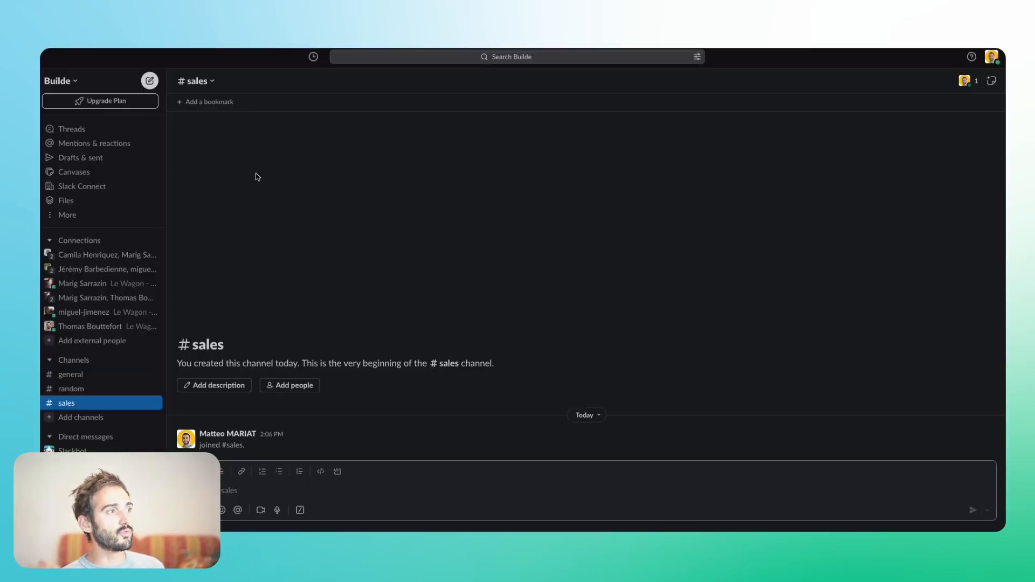
- Switch to Slack and open the Builde company record from the link in the automation's direct message
left_click(80, 514)
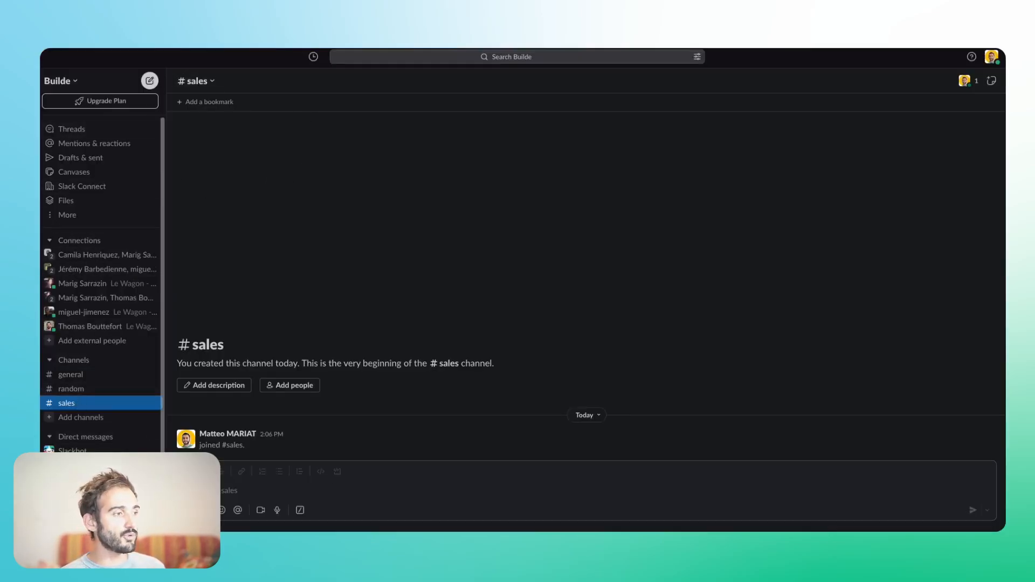
left_click(251, 484)
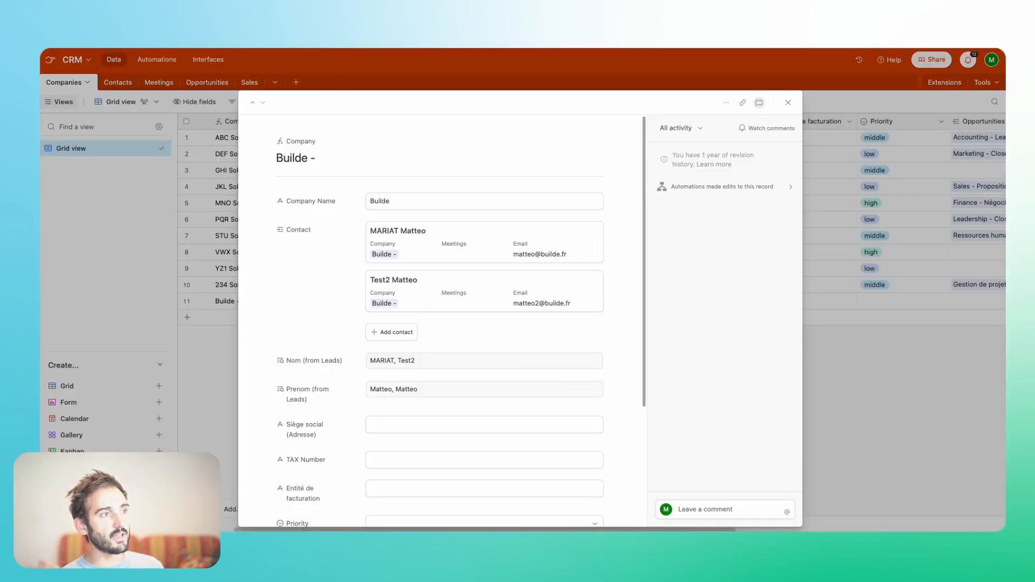
- Review the fields of the Builde company record and set its Priority to middle
scroll(356, 430, "down", 3)
scroll(354, 428, "up", 3)
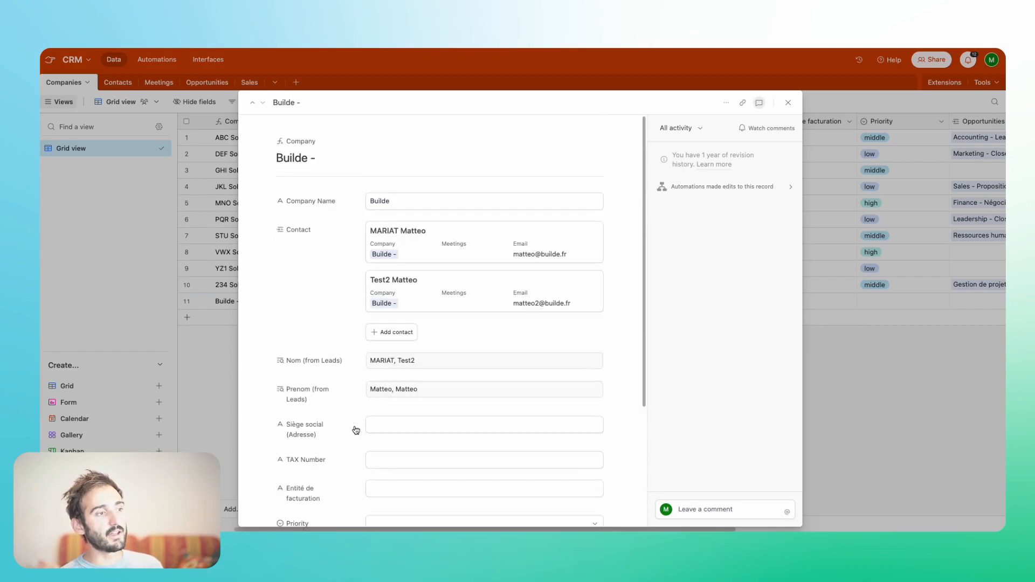
scroll(506, 341, "down", 3)
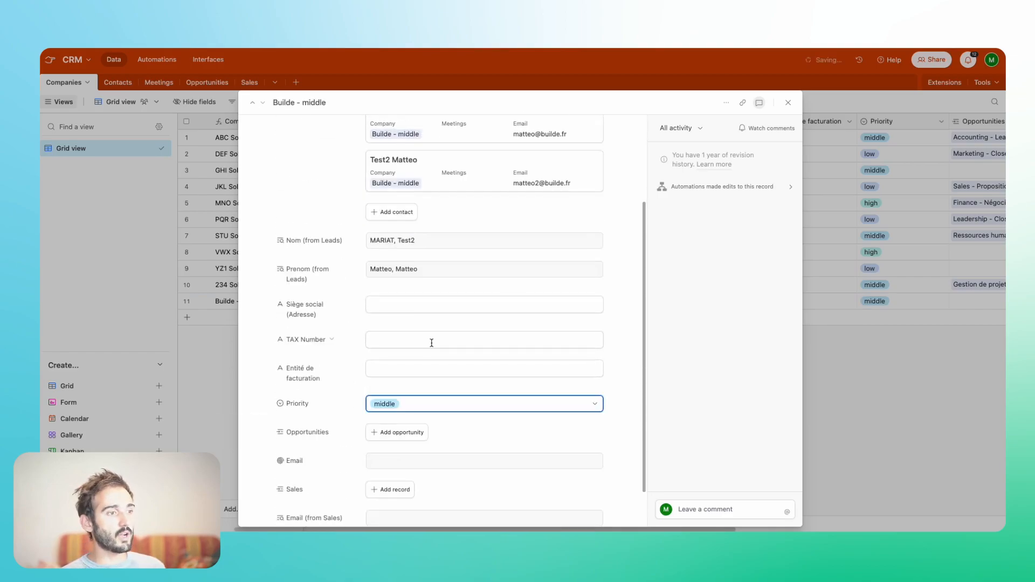
scroll(431, 343, "up", 3)
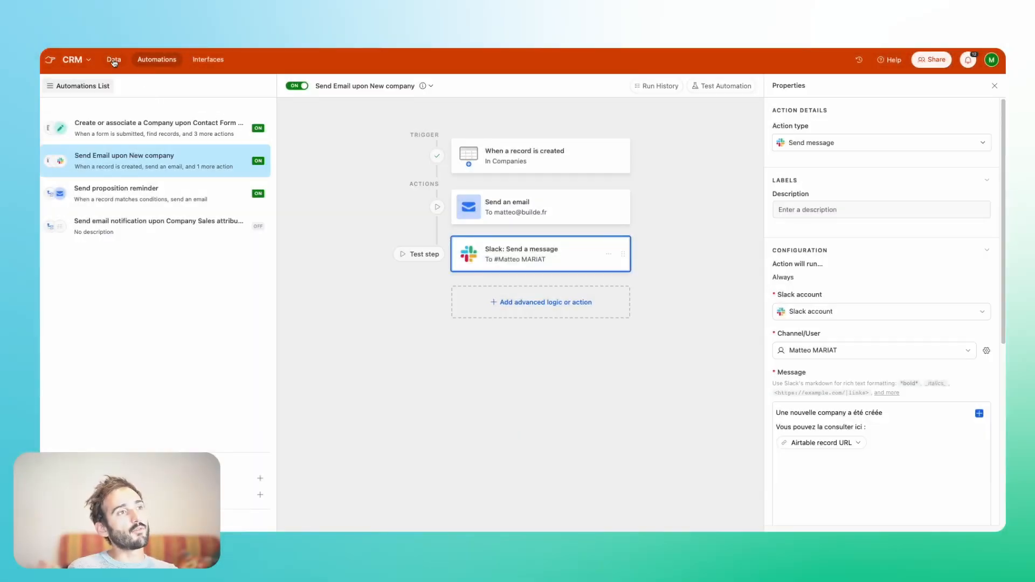
- Open the Opportunities table and review its proposal tracking fields, including Proposal Sent Date and Send Reminder
left_click(114, 59)
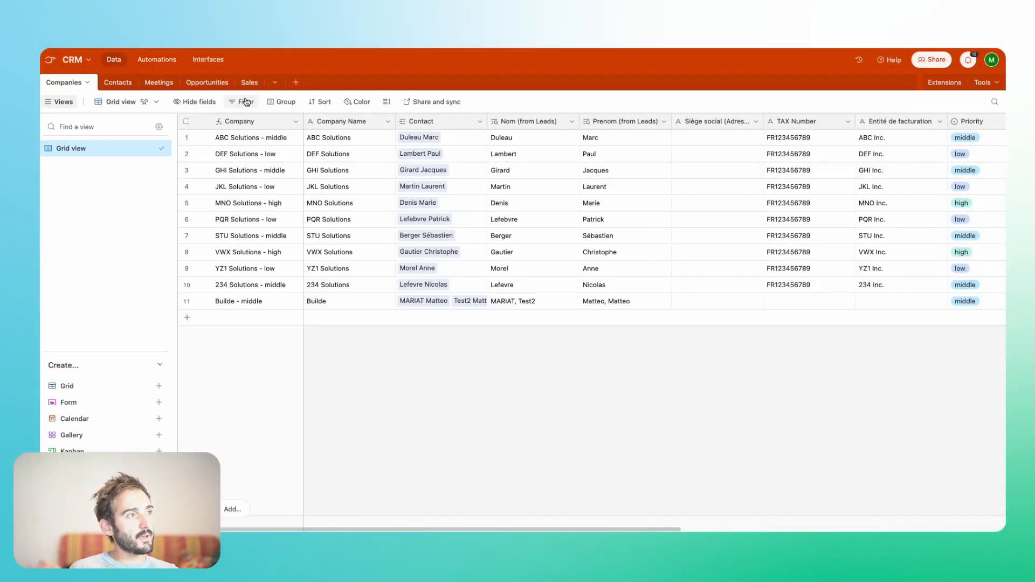
left_click(208, 82)
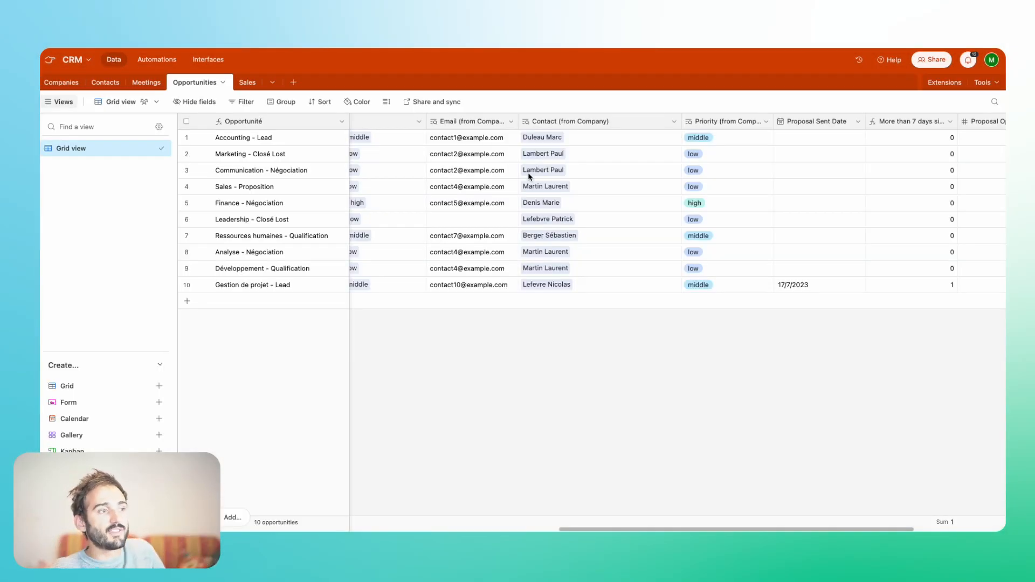
scroll(529, 176, "right", 3)
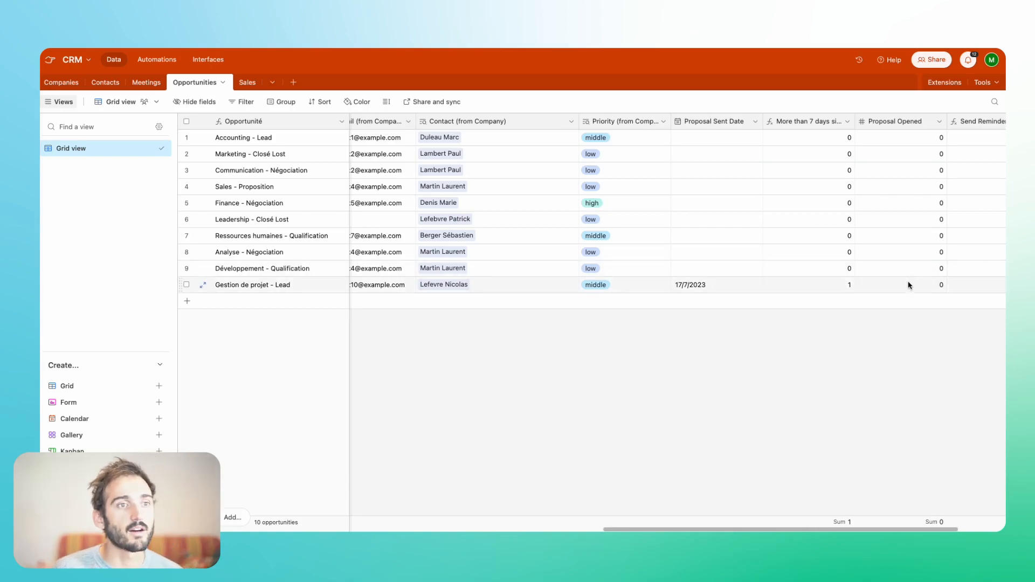
scroll(910, 285, "right", 4)
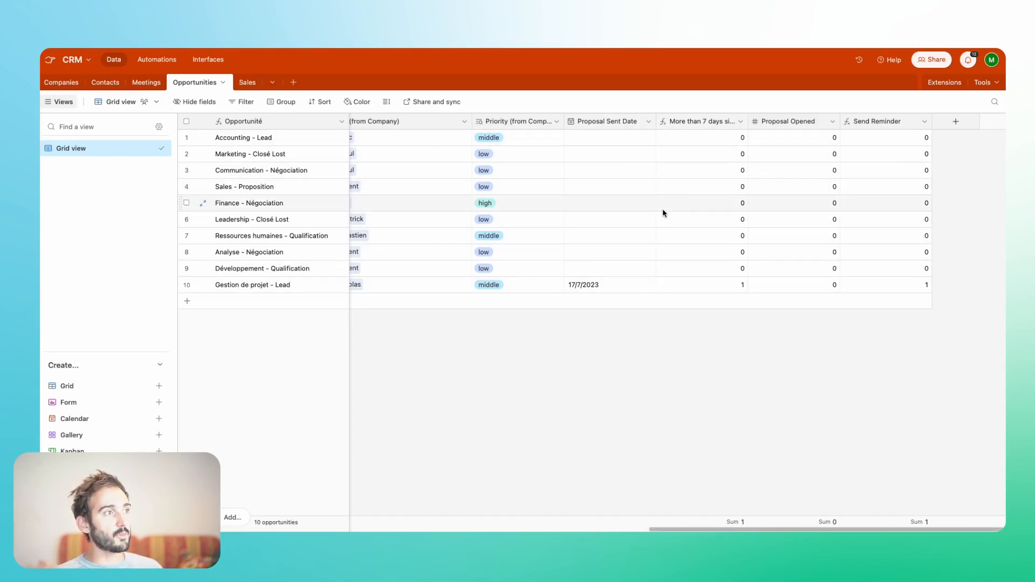
scroll(578, 221, "left", 15)
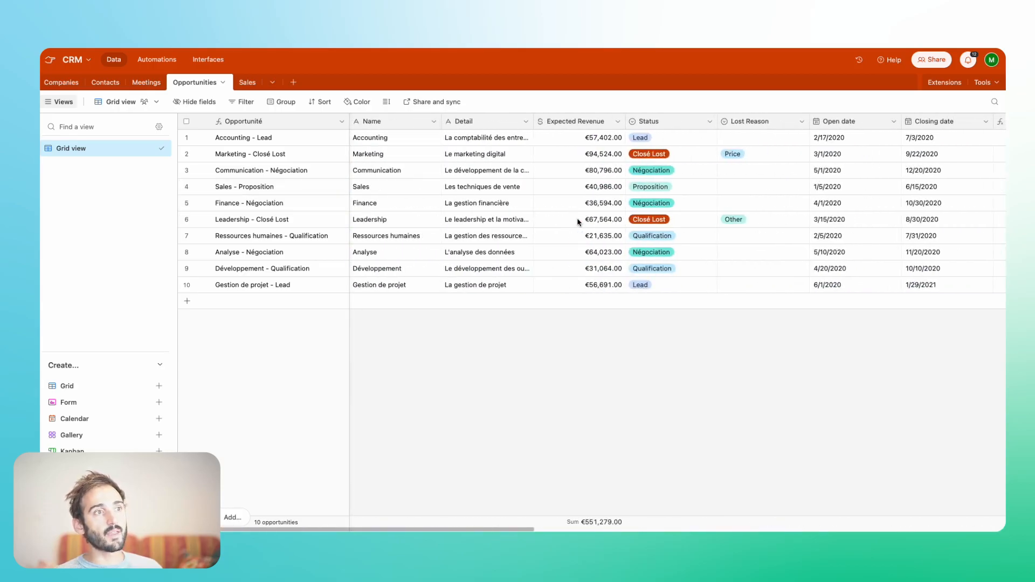
scroll(577, 221, "right", 15)
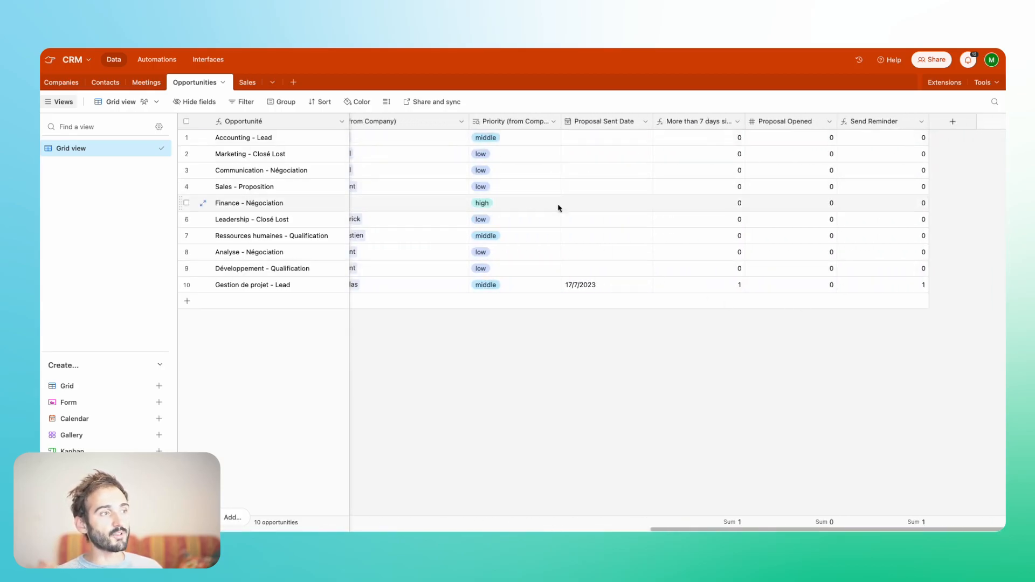
left_click(603, 121)
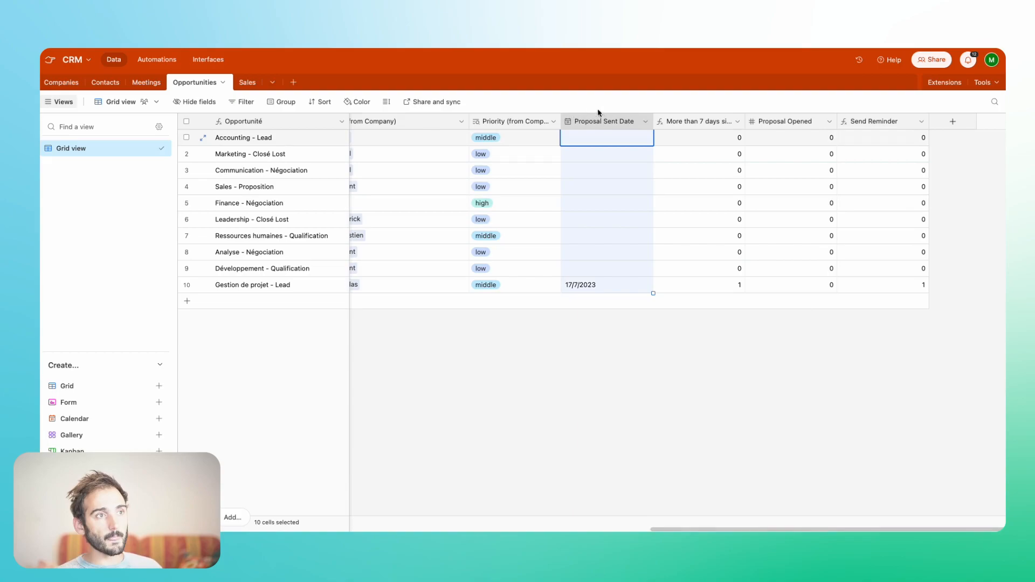
left_click(736, 393)
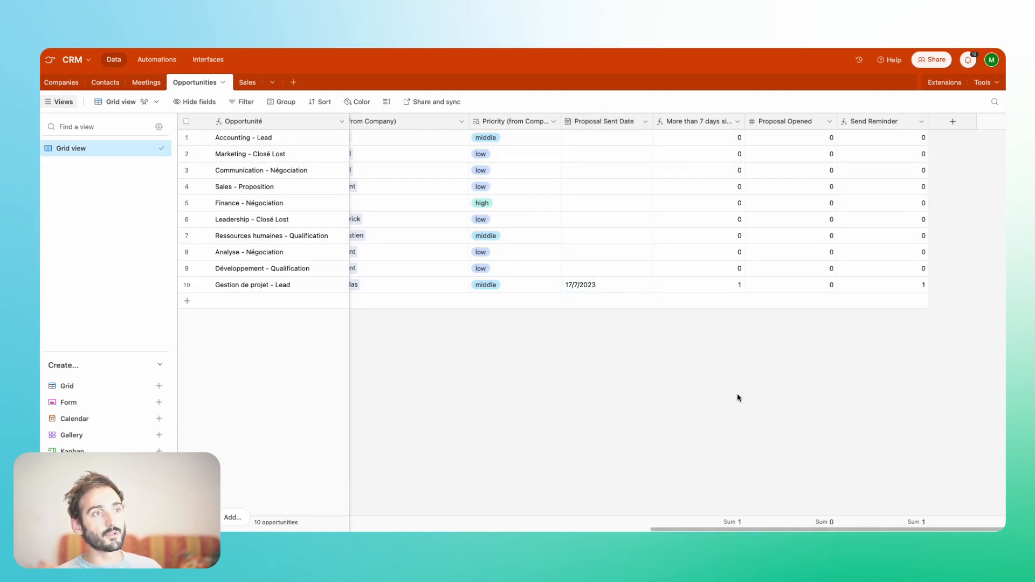
- Review the formula of the "More than 7 days since proposal sent" field and its values for the last two opportunities
left_click(608, 286)
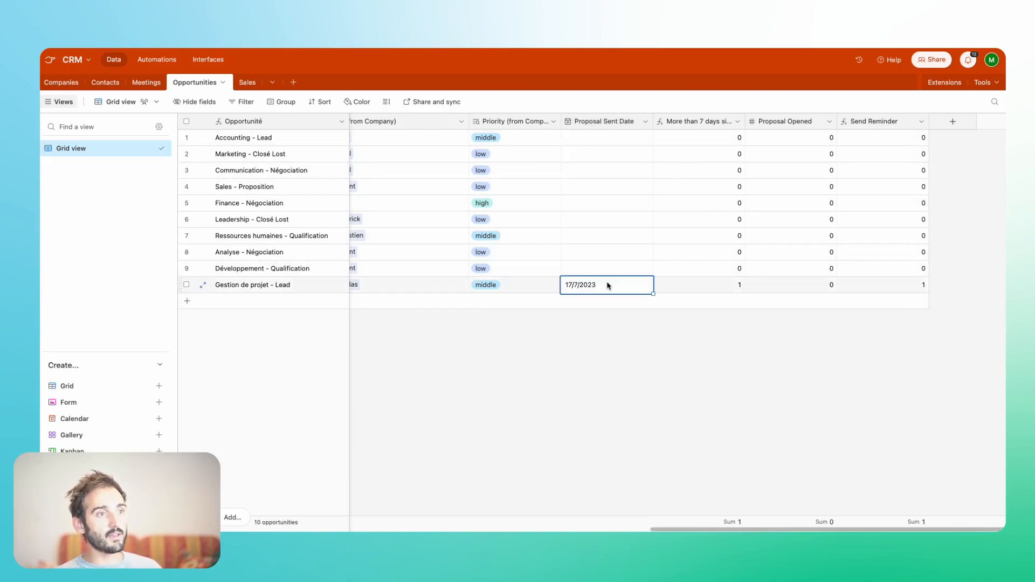
double_click(698, 123)
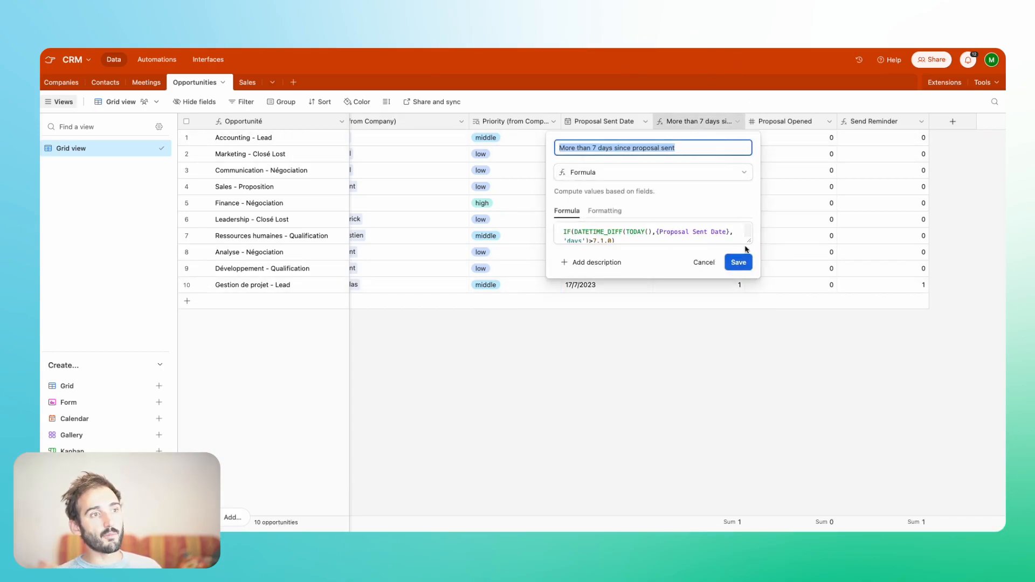
left_click_drag(748, 242, 749, 263)
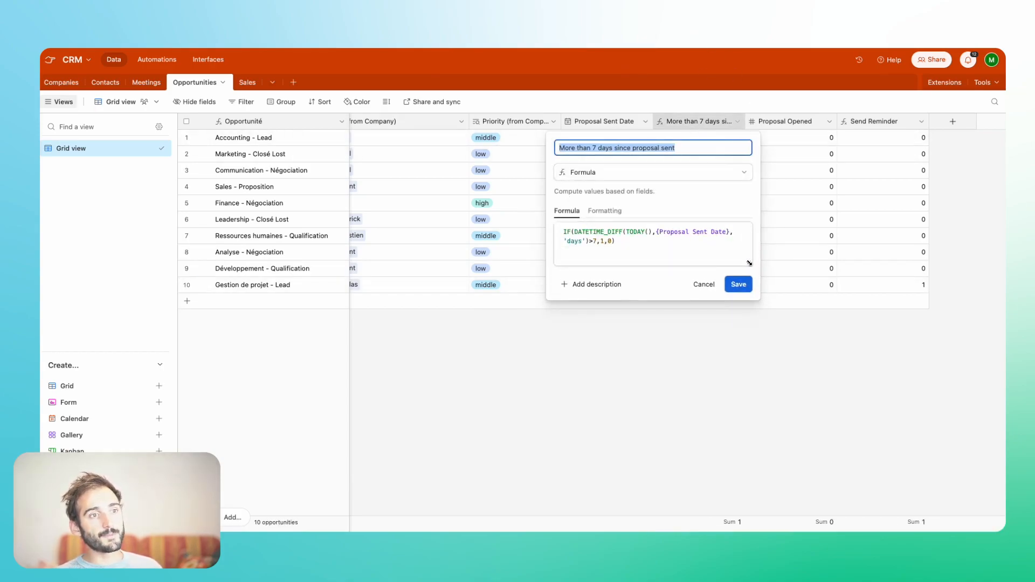
left_click(748, 373)
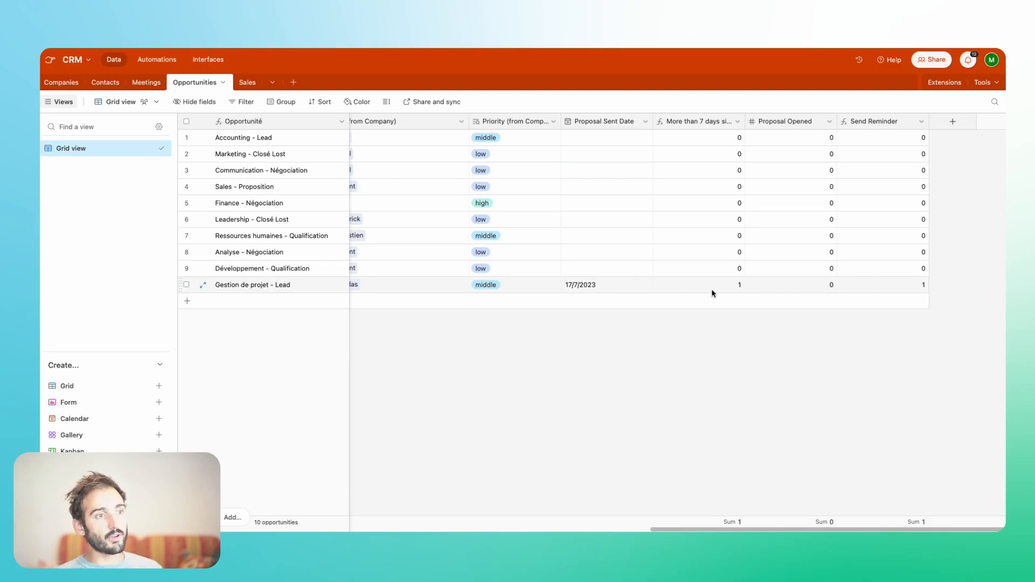
left_click(692, 286)
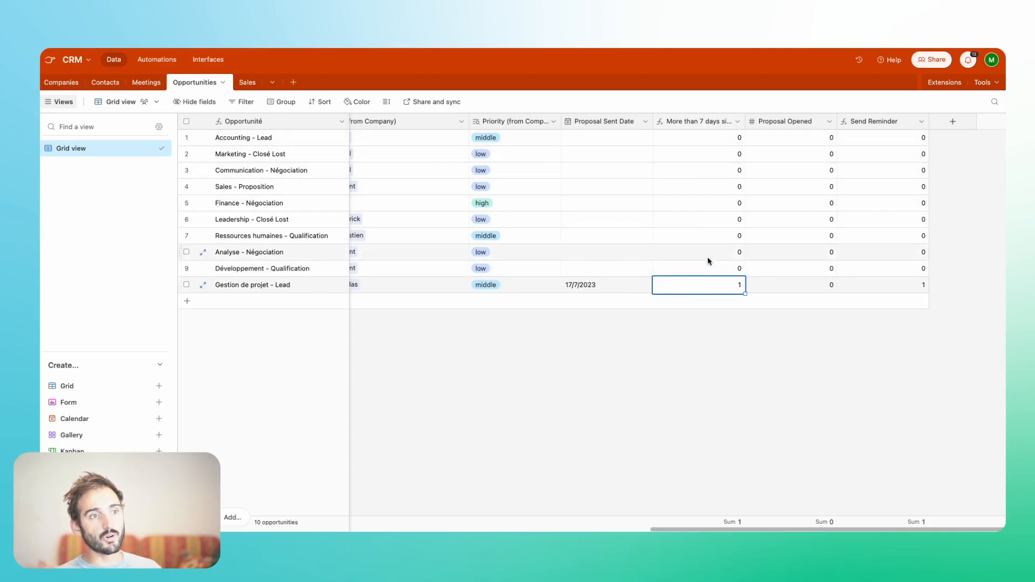
left_click(715, 275)
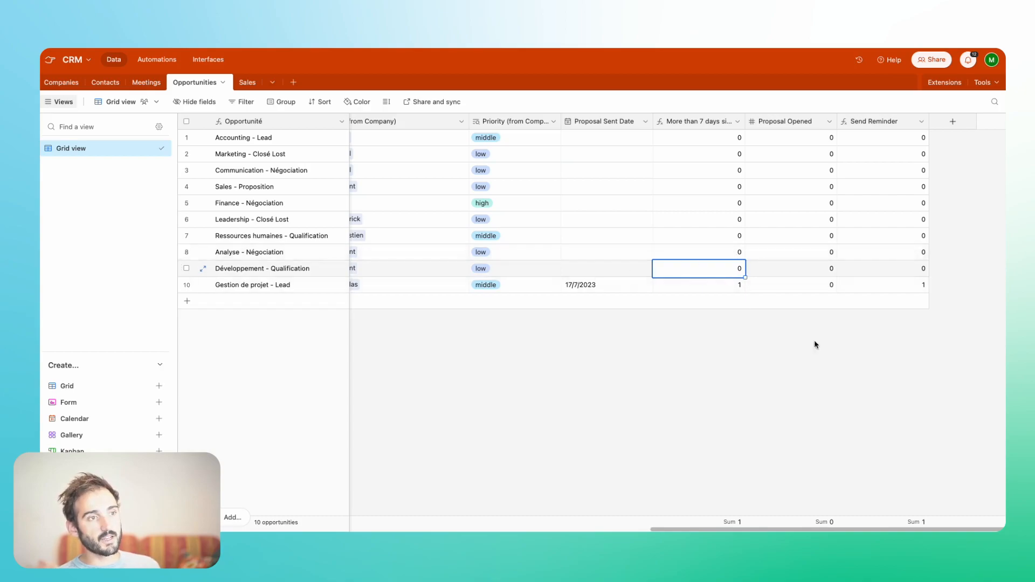
- Set the Proposal Sent Date of the Développement - Qualification opportunity to 28/7/2023
double_click(617, 273)
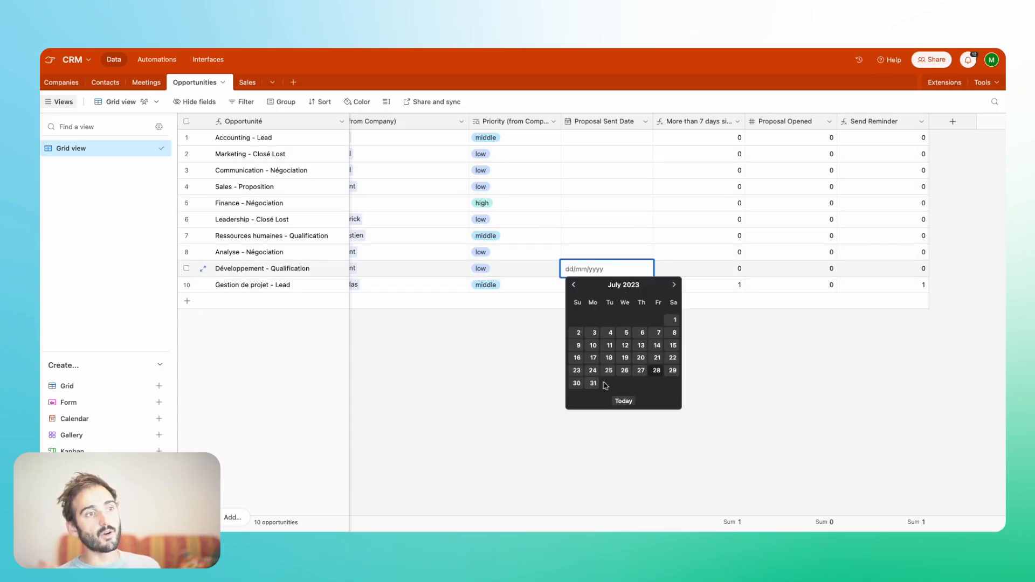
left_click(657, 370)
left_click(730, 275)
- For the Développement - Qualification opportunity, set Proposal Sent Date to 27/7/2023 and Proposal Opened to 1
left_click_drag(797, 142, 787, 281)
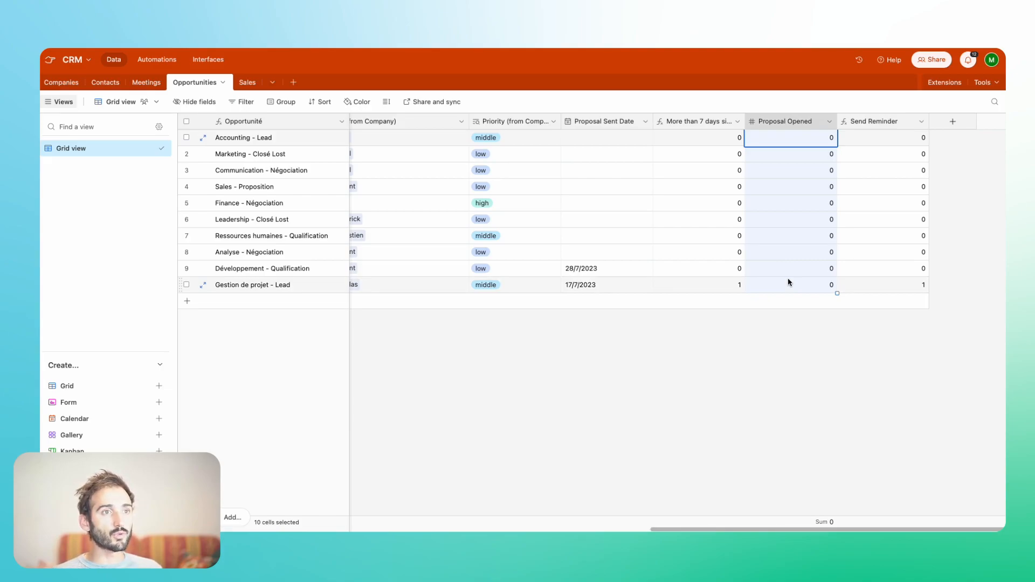
left_click(788, 282)
left_click(788, 312)
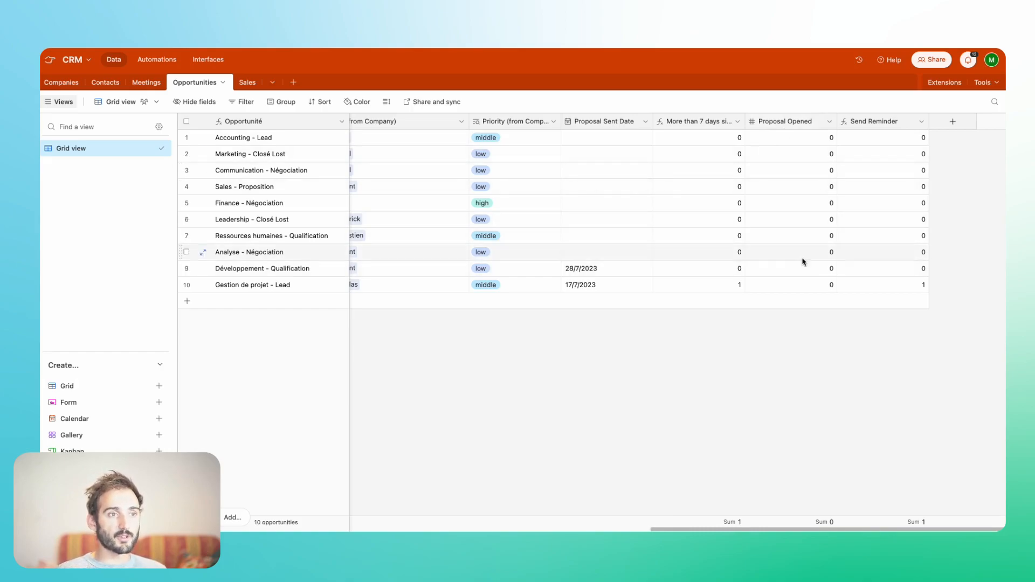
left_click(818, 276)
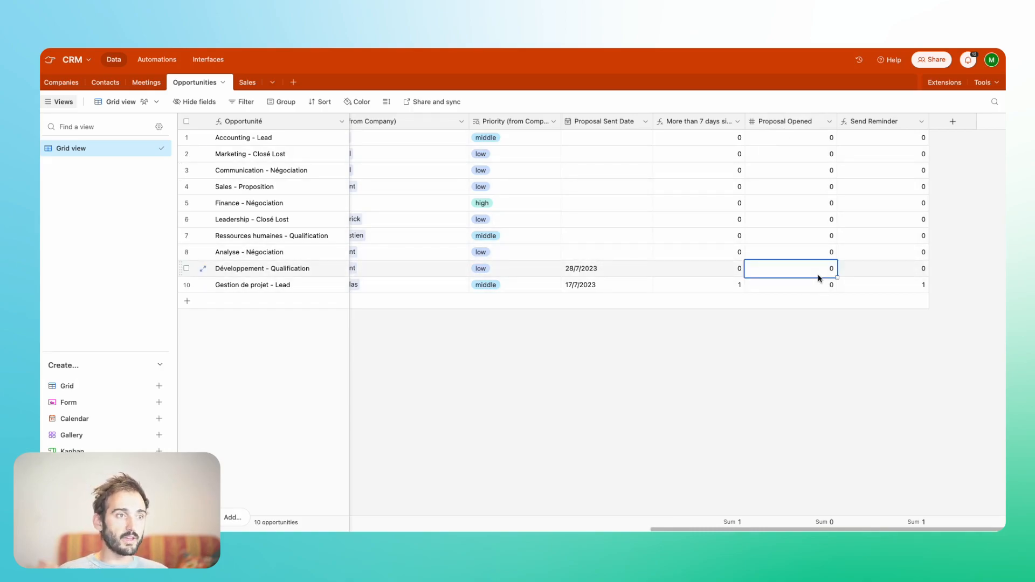
left_click(642, 268)
left_click(642, 268)
left_click(642, 373)
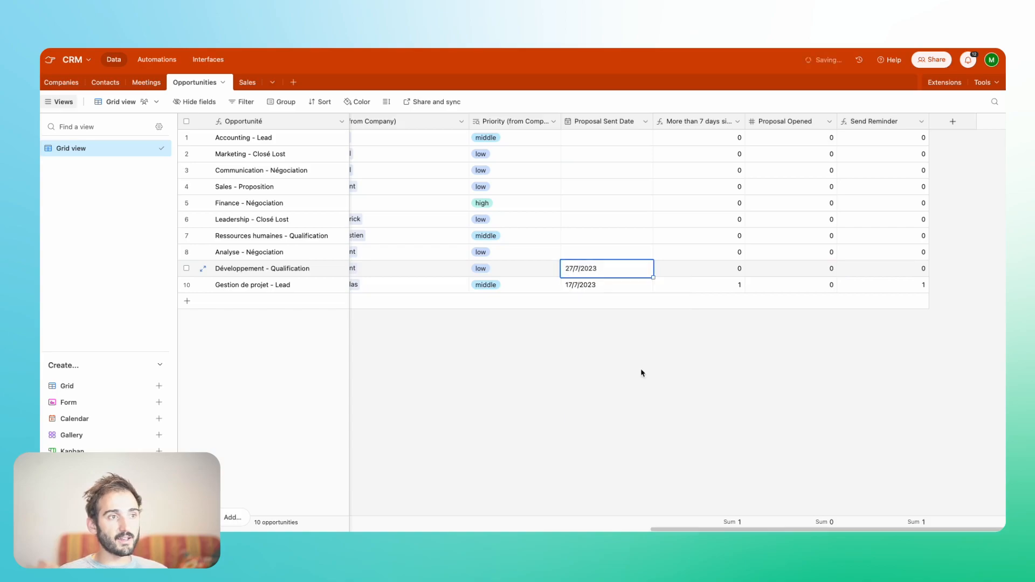
left_click(813, 268)
type("1")
left_click(806, 369)
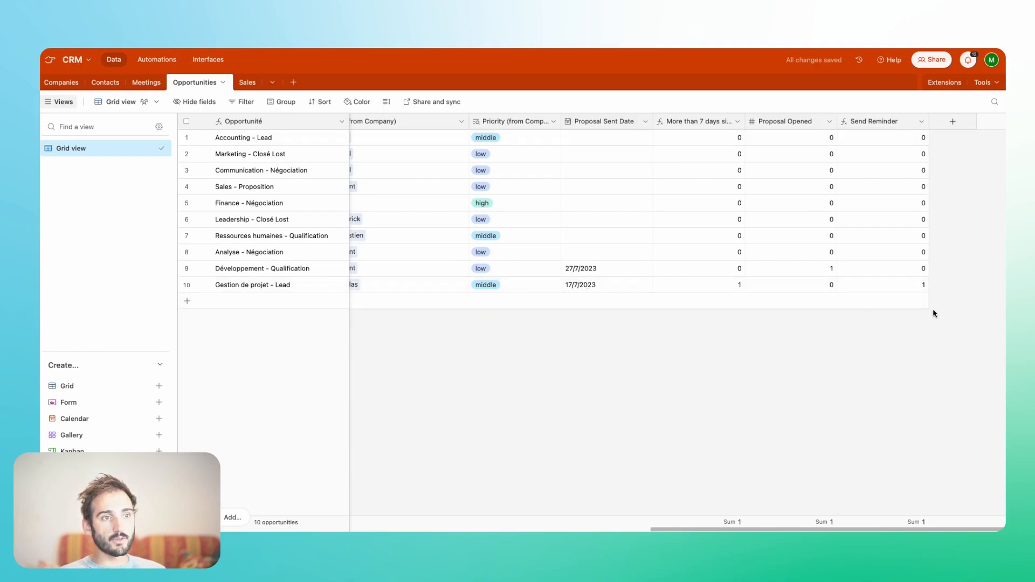
- Review the Send Reminder formula field and the reminder-related values of the Gestion de projet - Lead opportunity
left_click(870, 122)
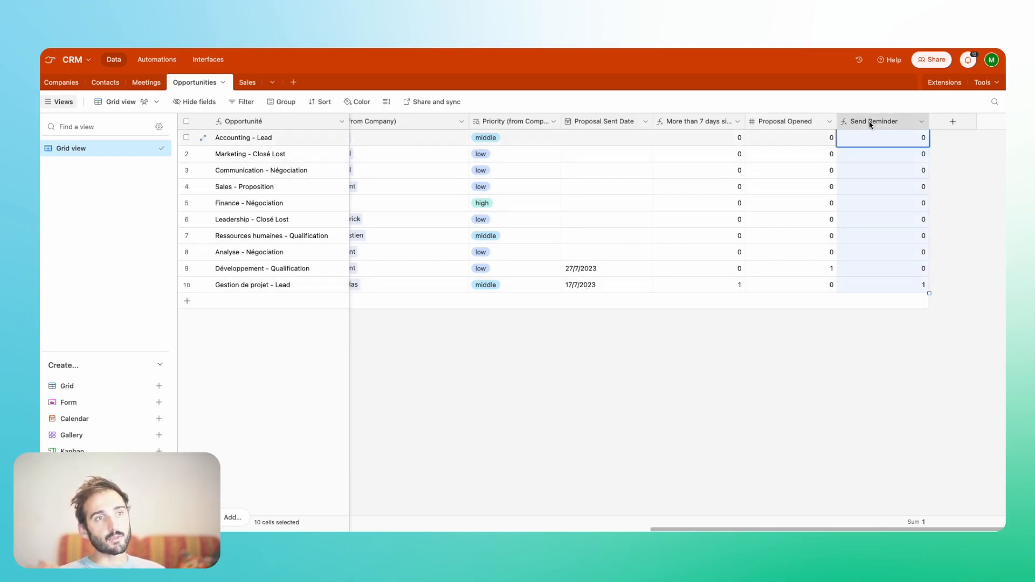
double_click(870, 123)
left_click(852, 337)
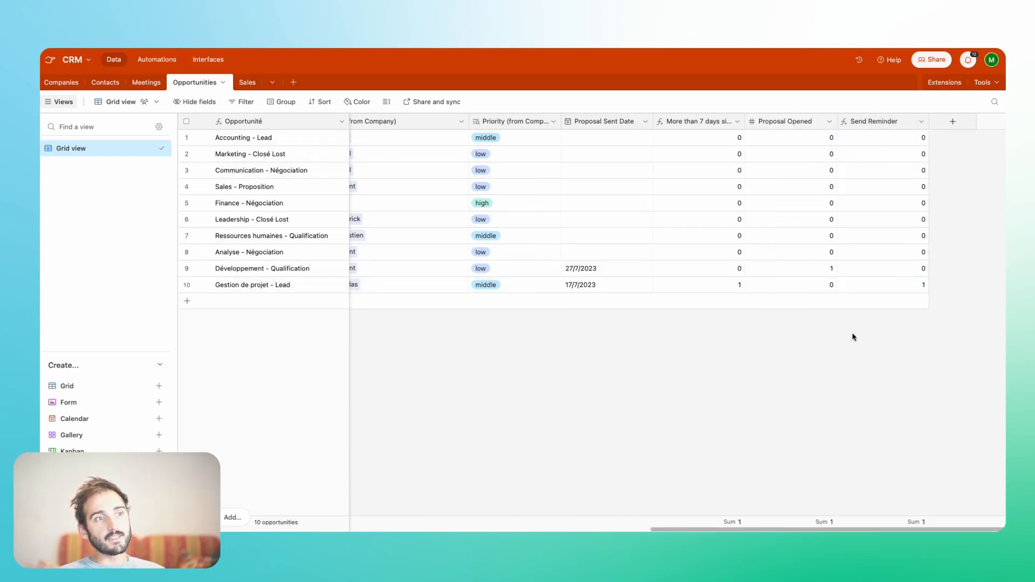
left_click(725, 286)
left_click(796, 286)
left_click(899, 293)
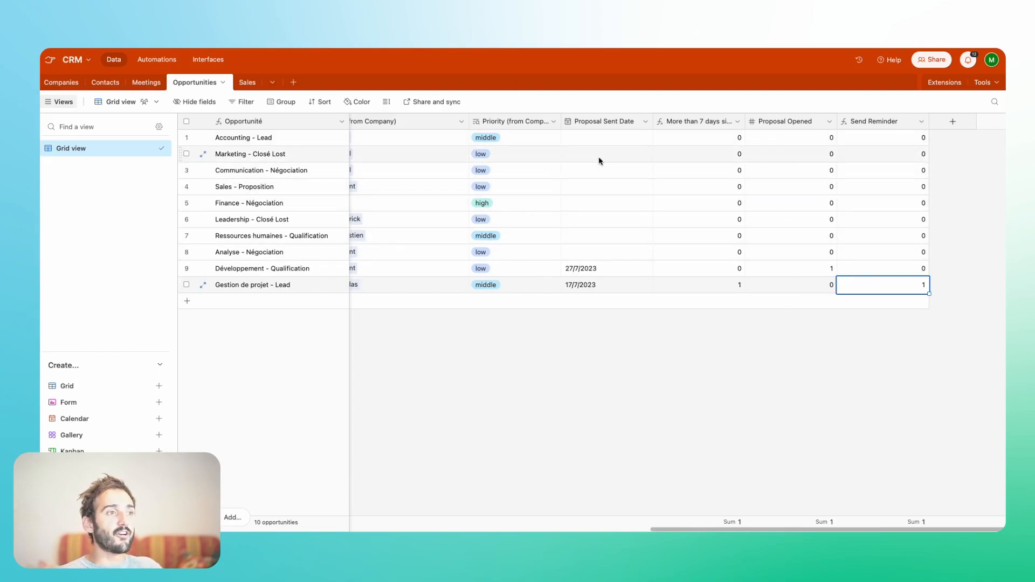
- In the "Send proposition reminder" automation, set the trigger condition to Send Reminder = 1 and publish the change to the live automation
left_click(157, 59)
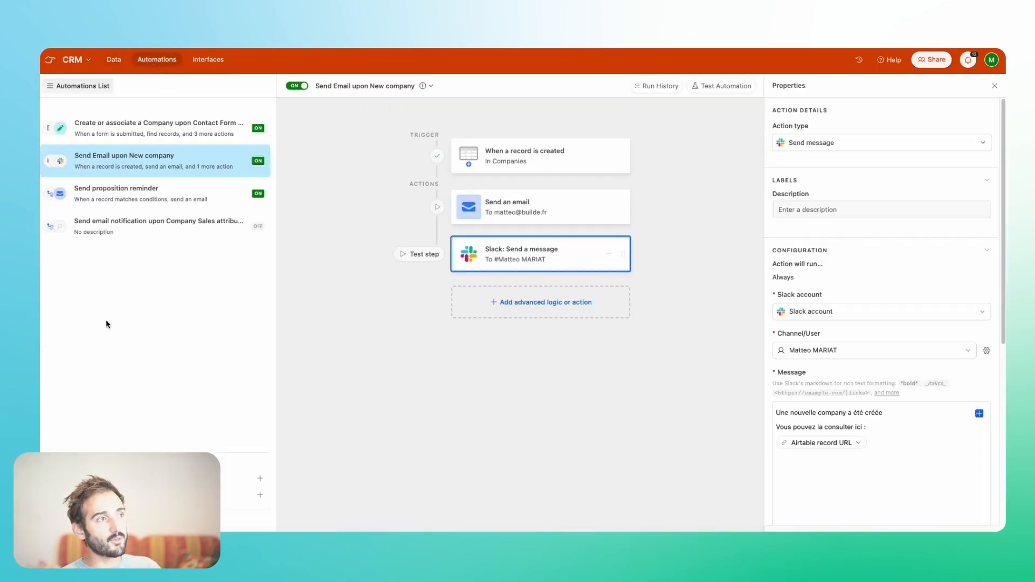
left_click(108, 200)
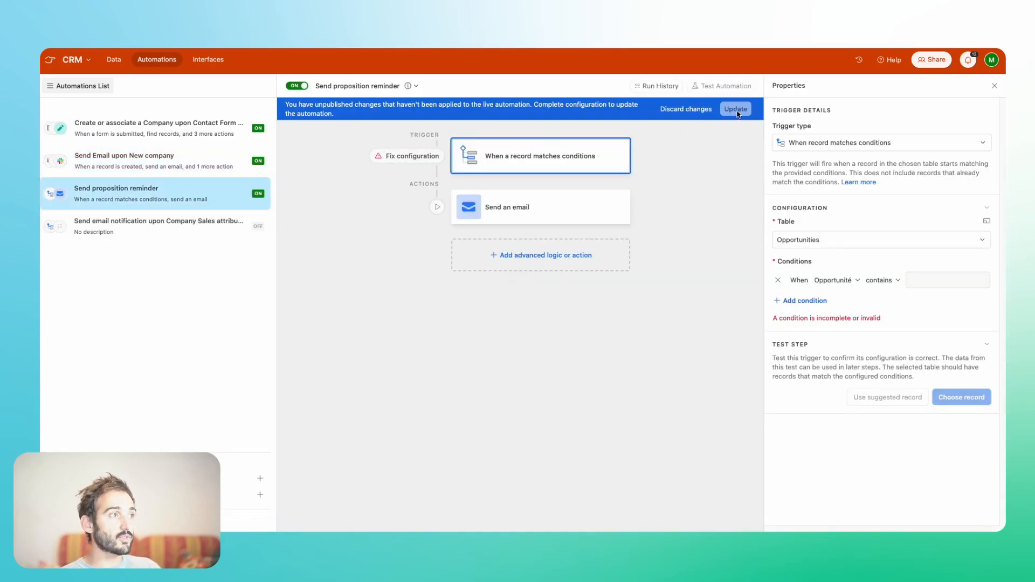
mouse_move(558, 182)
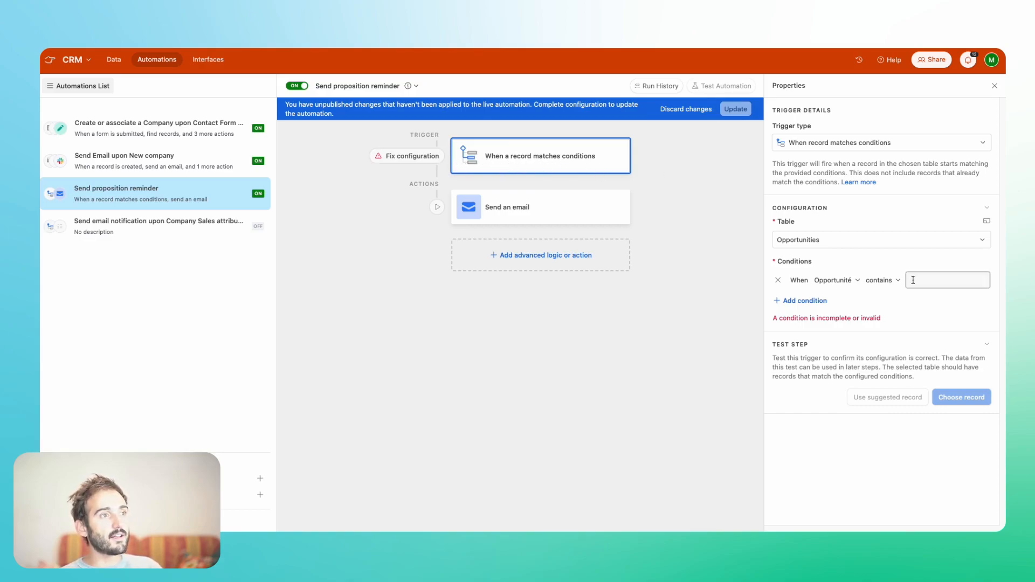
left_click(833, 280)
left_click(840, 266)
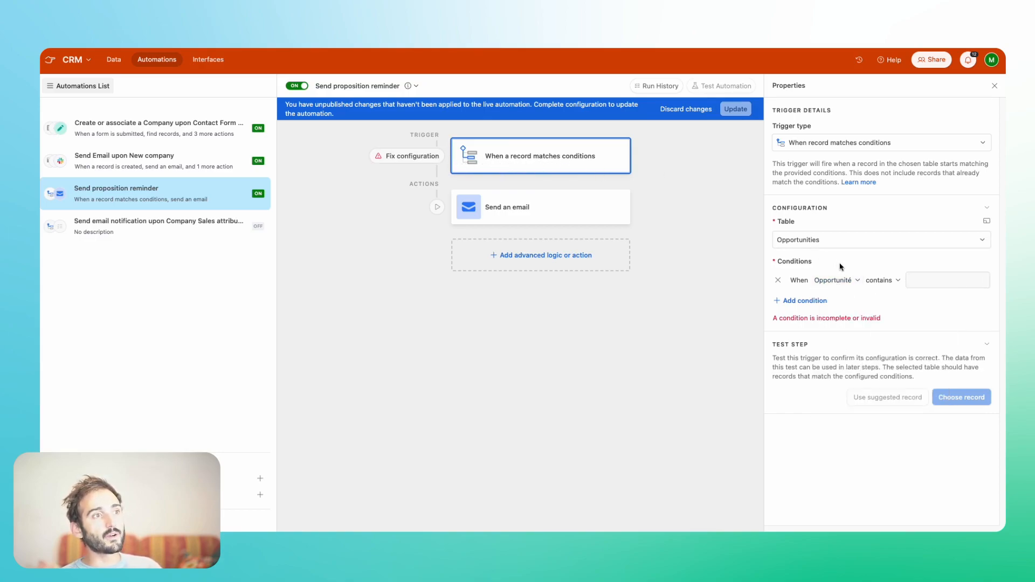
left_click(833, 280)
scroll(845, 355, "down", 5)
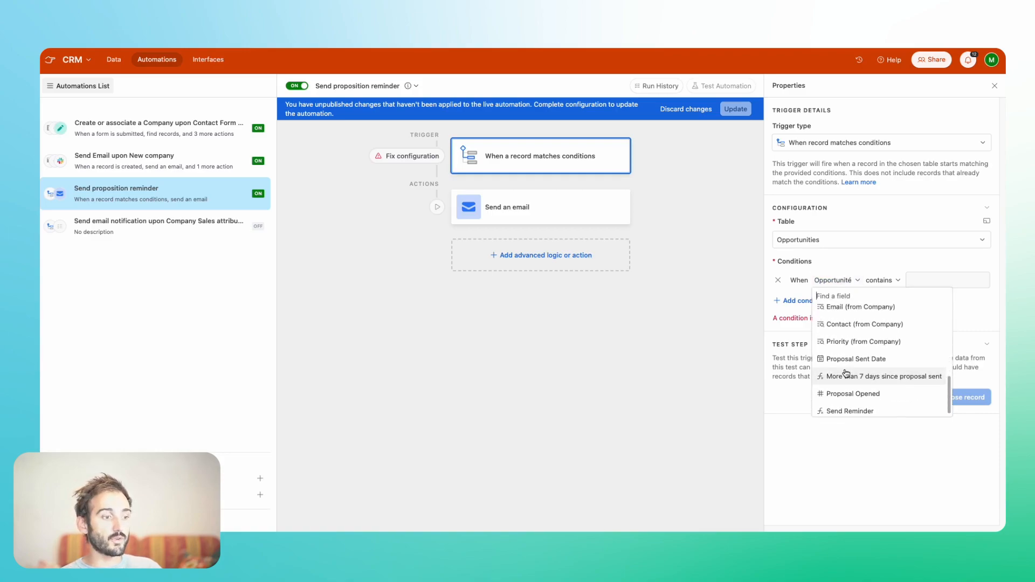
left_click(847, 411)
left_click(924, 278)
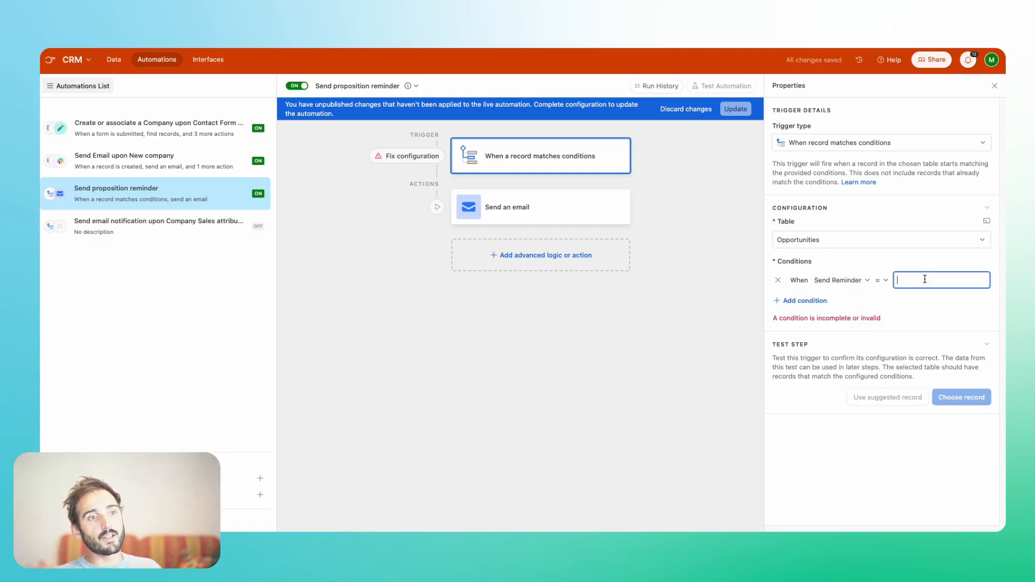
type("1")
left_click(524, 205)
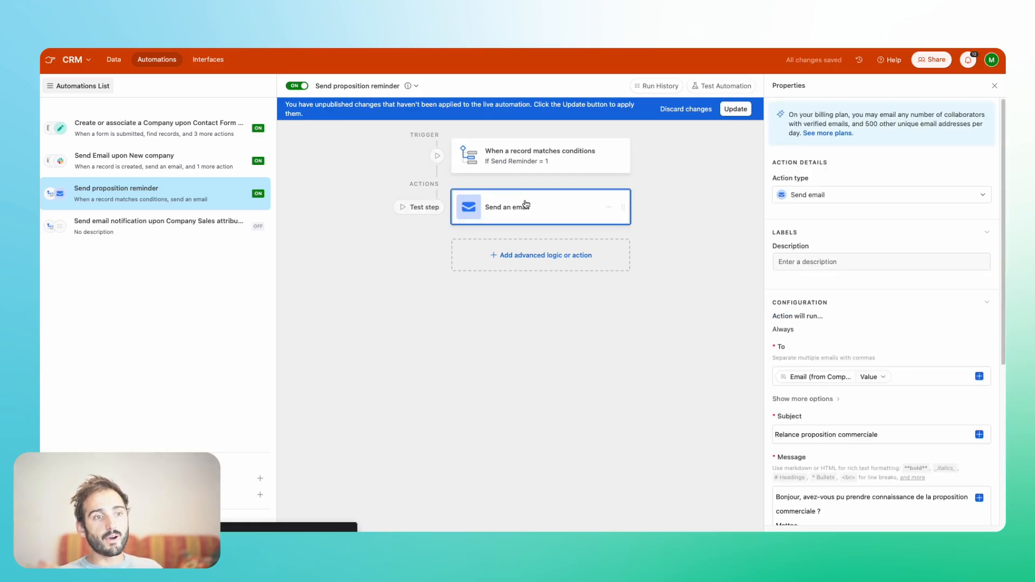
left_click(726, 110)
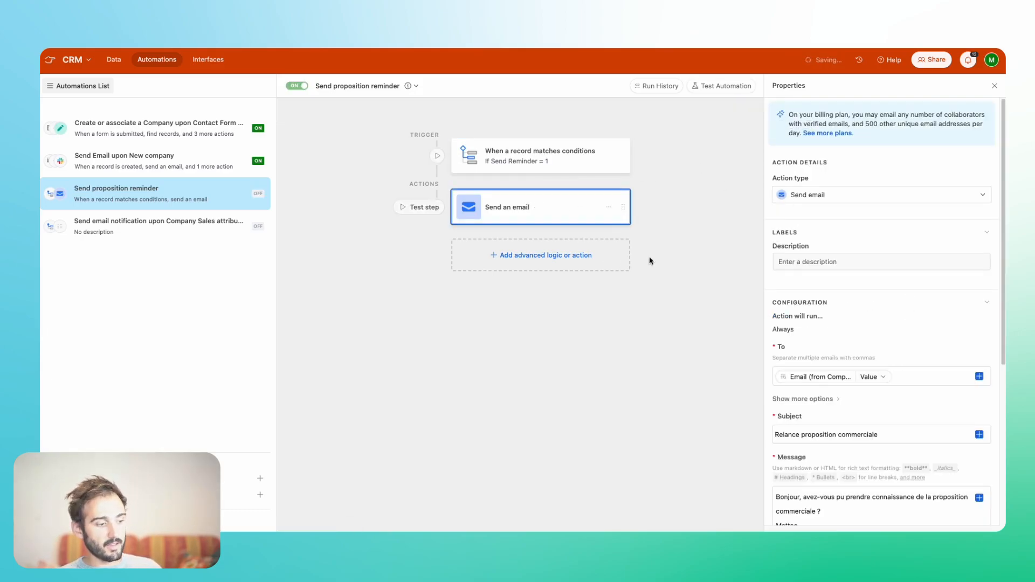
- Review the recipient, subject and message of the reminder automation's "Send an email" action
left_click(509, 156)
left_click(507, 211)
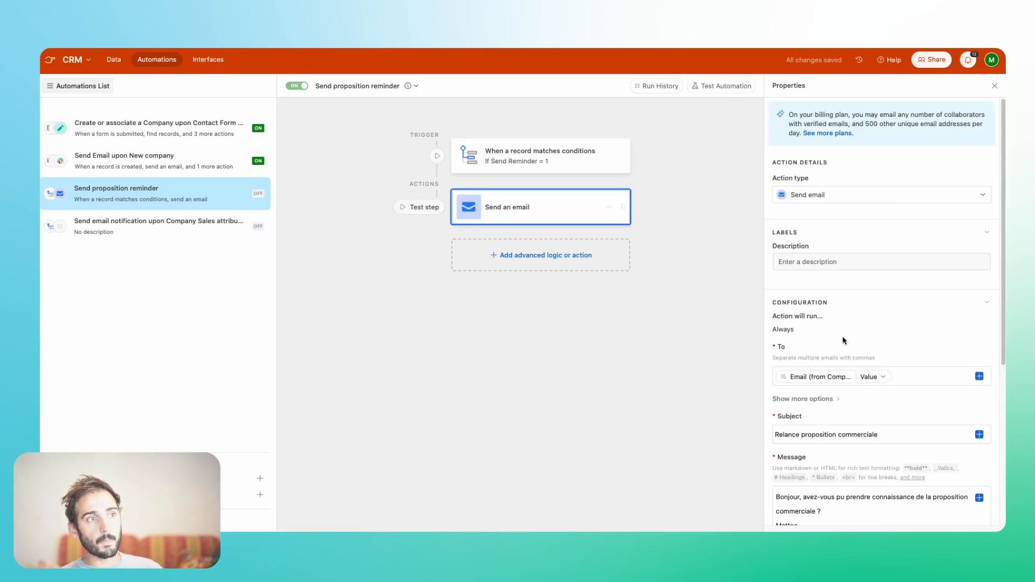
scroll(843, 337, "down", 3)
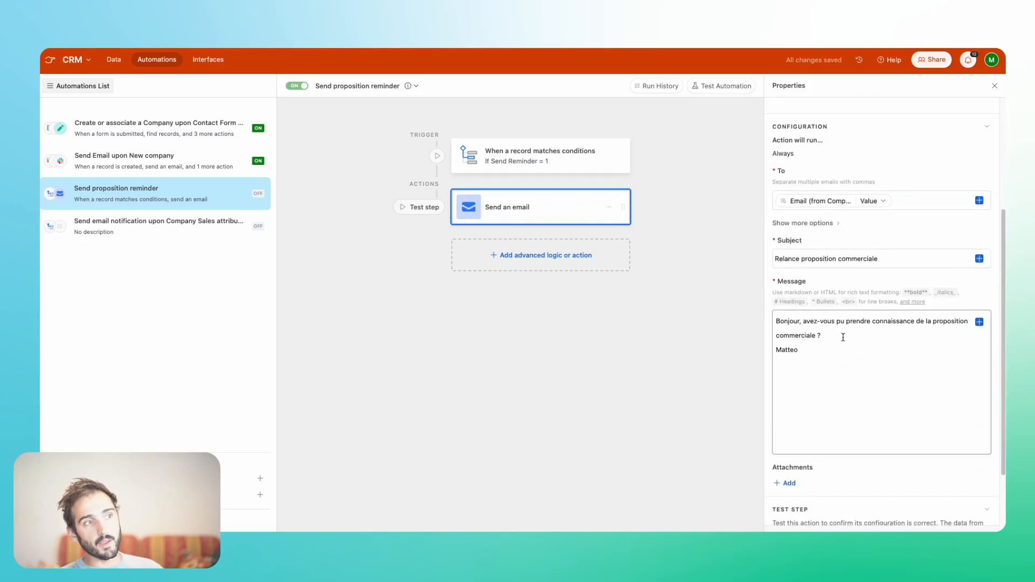
- Return to the Opportunities table and examine its Company, Email (from Company) and Contact (from Company) fields
left_click(114, 60)
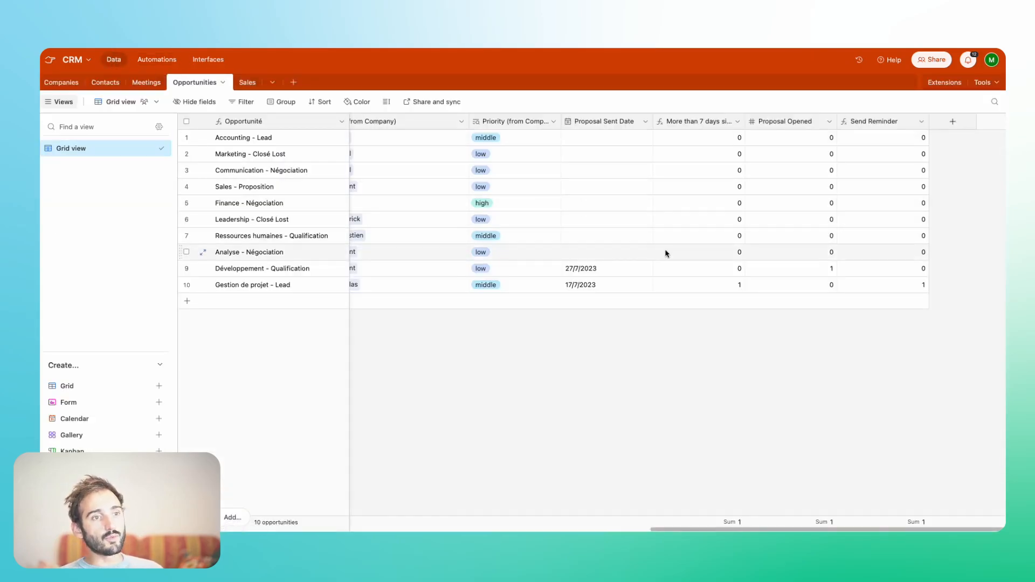
scroll(666, 254, "left", 10)
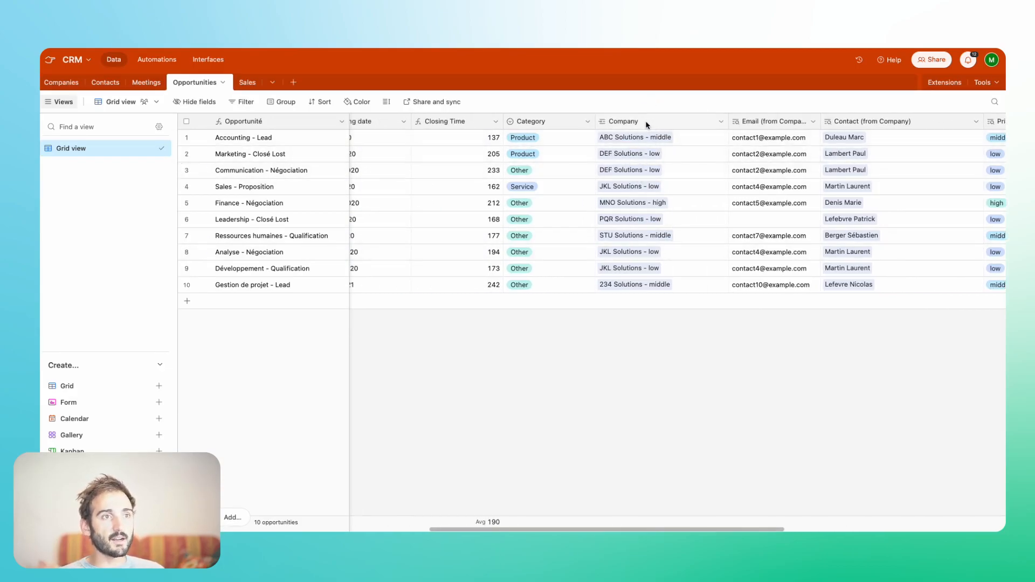
- Return to the "Send proposition reminder" automation and examine the recipient, subject and message text of its "Send an email" action
scroll(647, 126, "right", 4)
scroll(692, 277, "right", 10)
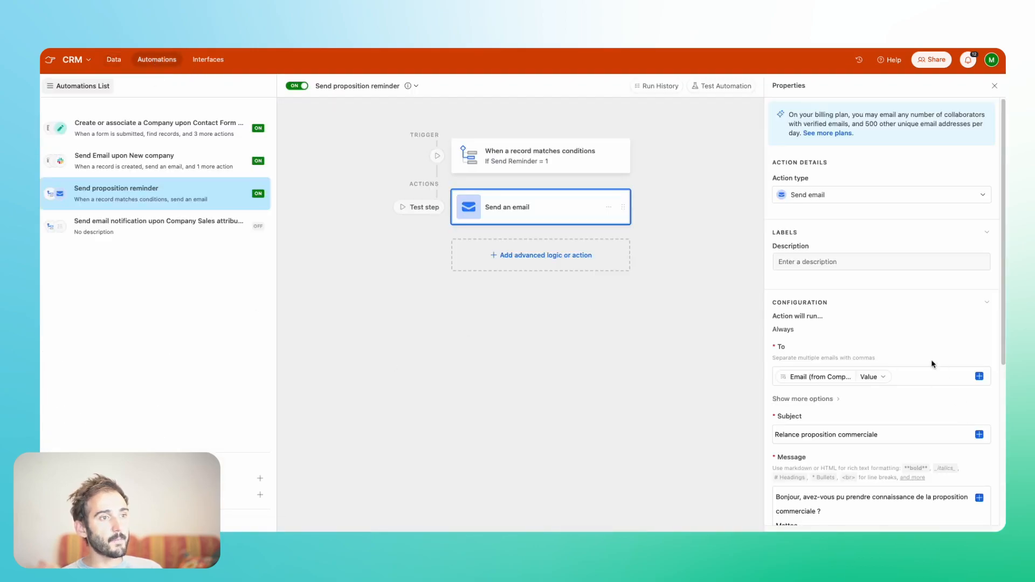
left_click(932, 379)
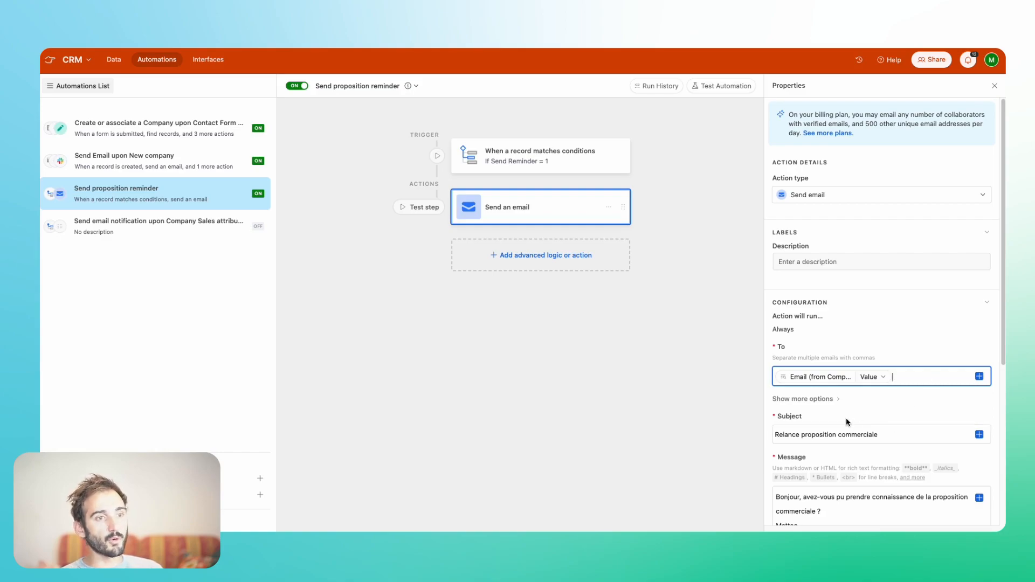
scroll(846, 422, "down", 3)
scroll(847, 419, "up", 1)
scroll(846, 420, "up", 1)
scroll(847, 420, "down", 1)
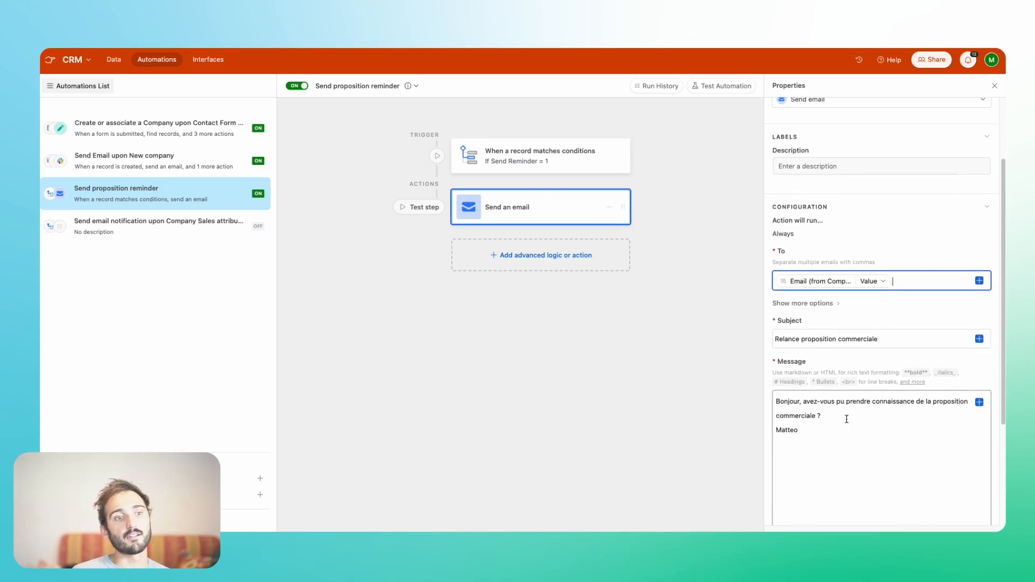
double_click(802, 341)
left_click_drag(776, 400, 797, 426)
scroll(796, 426, "down", 3)
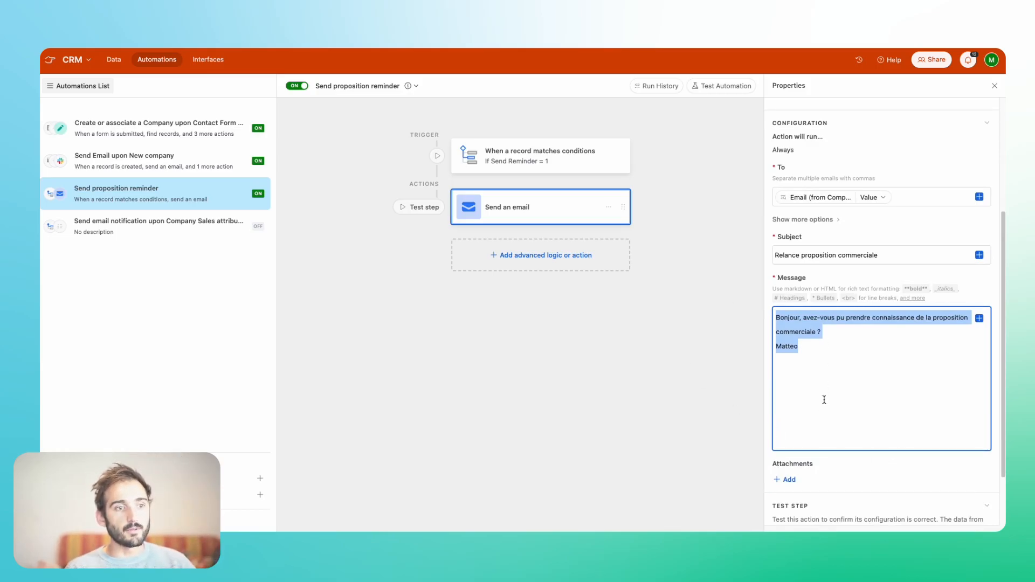
scroll(798, 202, "up", 4)
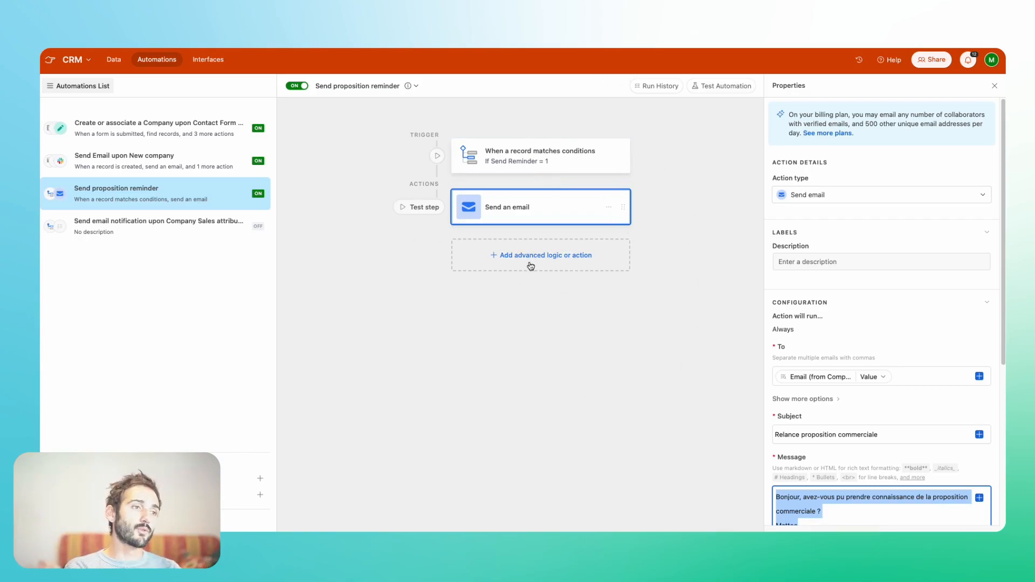
- Browse the actions and integrations that can be added after the "Send an email" action of the reminder automation
left_click(520, 229)
left_click(521, 256)
scroll(537, 398, "down", 4)
mouse_move(538, 398)
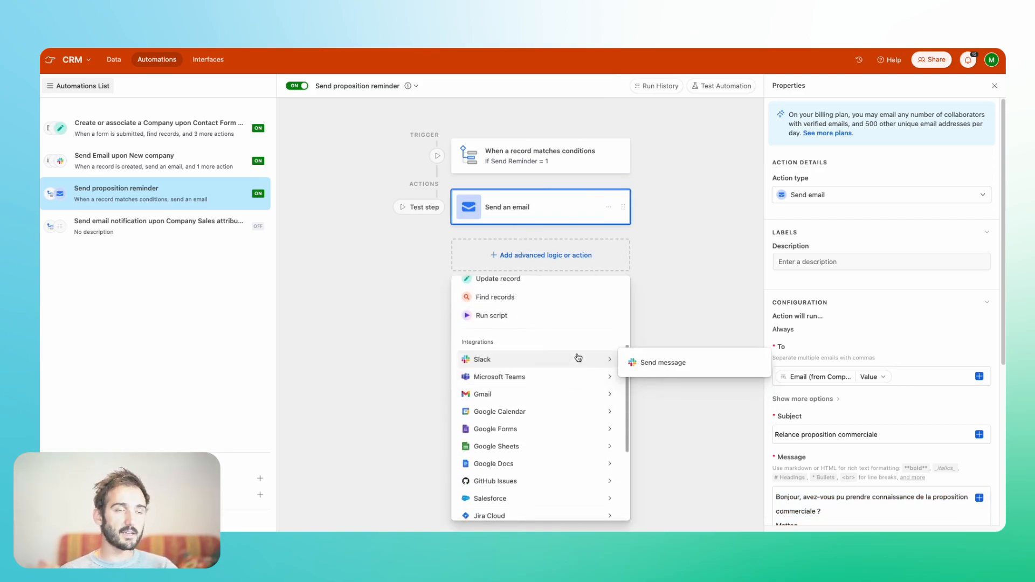
scroll(484, 396, "down", 3)
mouse_move(485, 400)
scroll(482, 423, "down", 1)
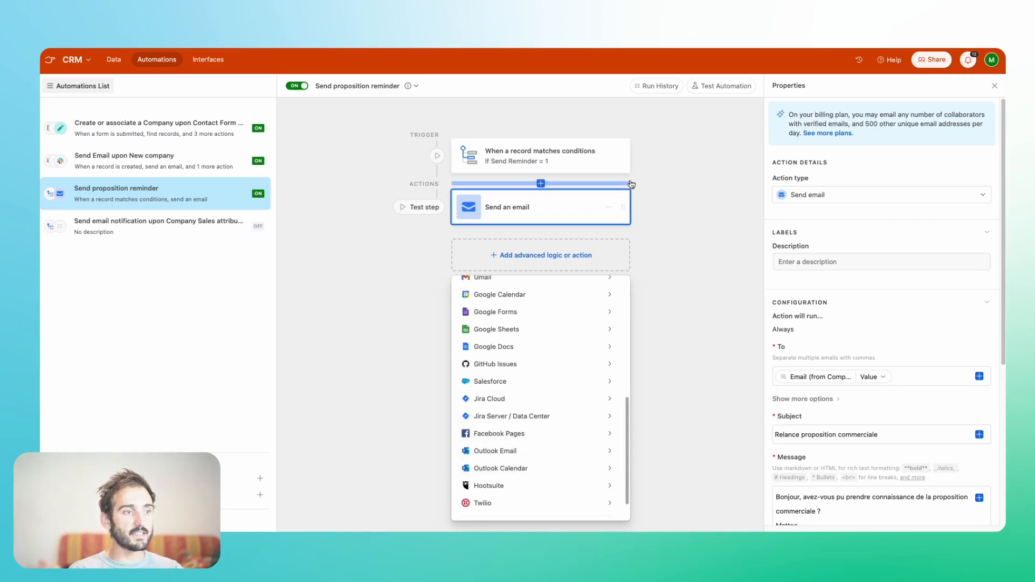
left_click(715, 201)
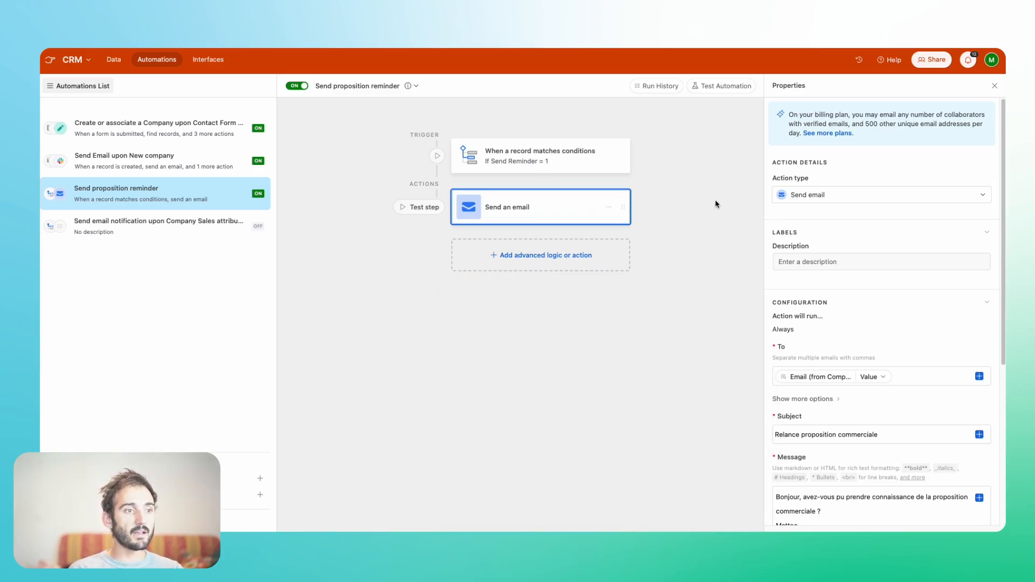
- Add a Gmail "Send email" action after the "Send an email" action in the reminder automation
left_click(507, 256)
scroll(486, 421, "down", 5)
mouse_move(504, 446)
mouse_move(587, 413)
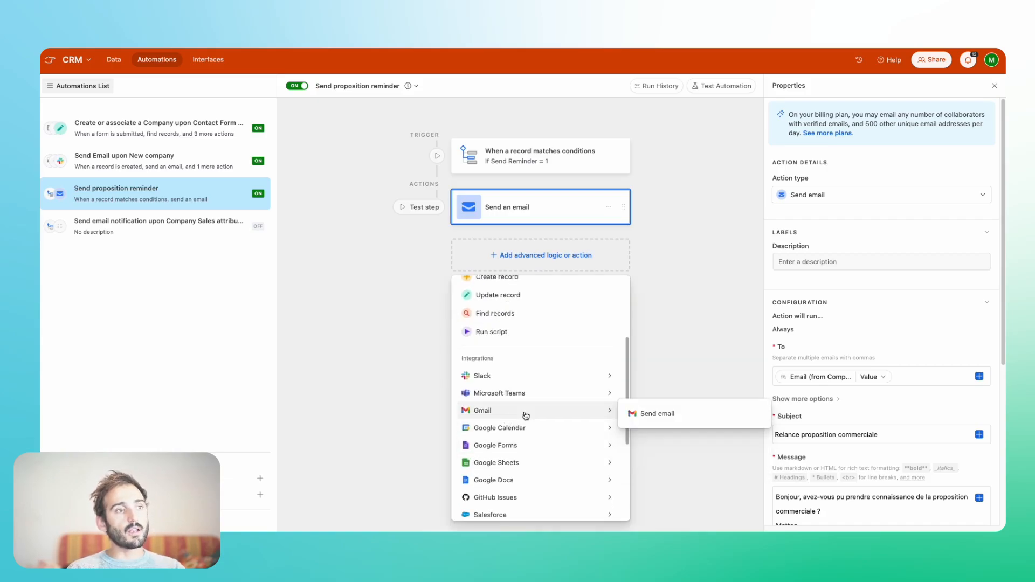
left_click(658, 421)
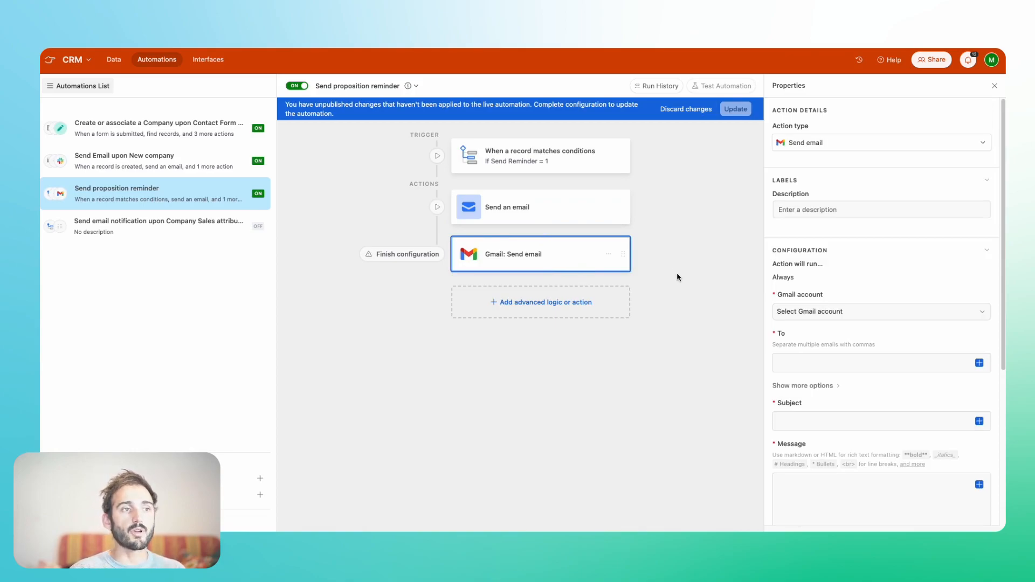
- Delete the "Gmail: Send email" action from the "Send proposition reminder" automation
left_click(609, 254)
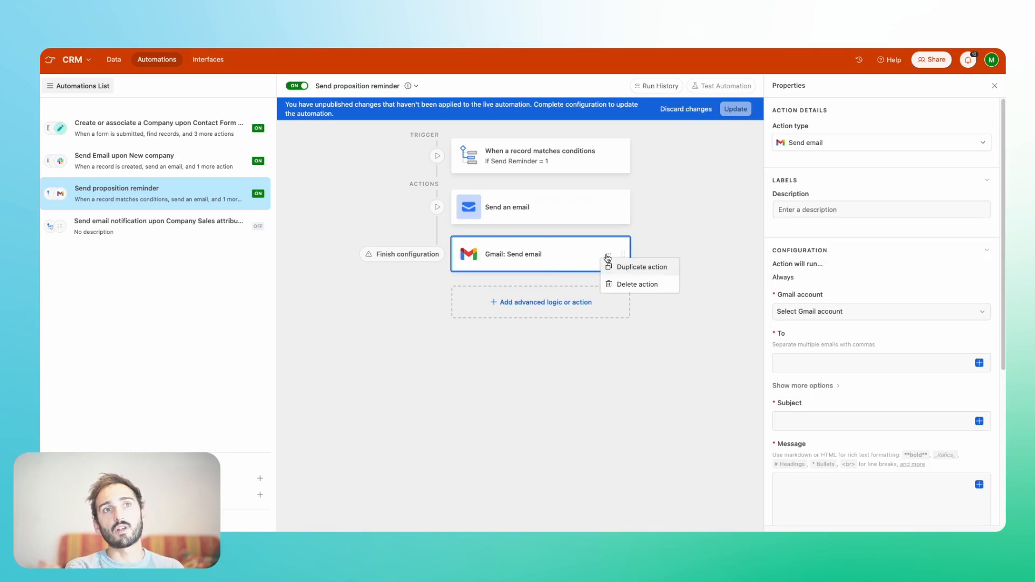
left_click(638, 284)
left_click(691, 301)
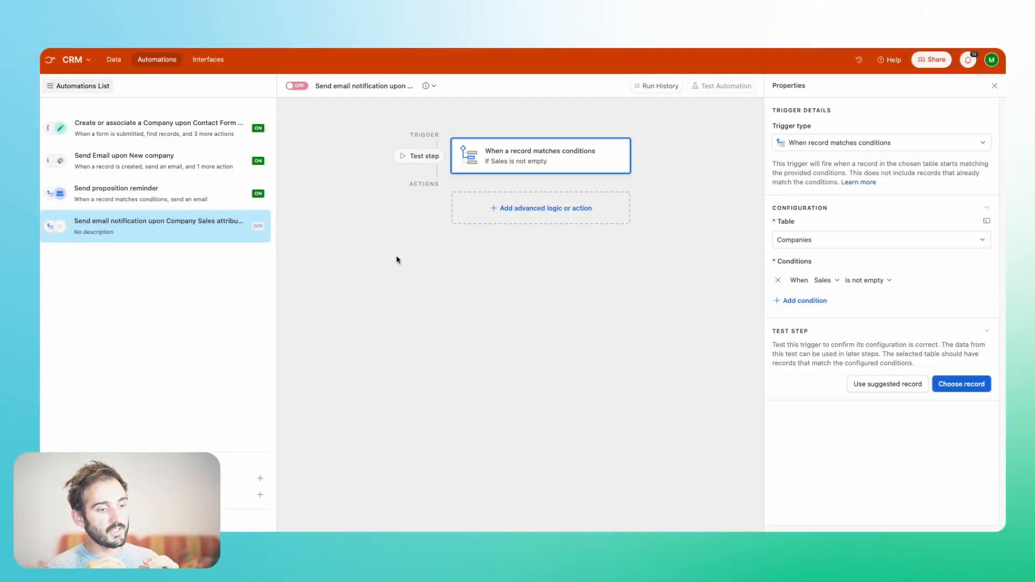
- Compare the trigger of the Company Sales notification automation with the fields available in the Opportunities table
left_click(113, 59)
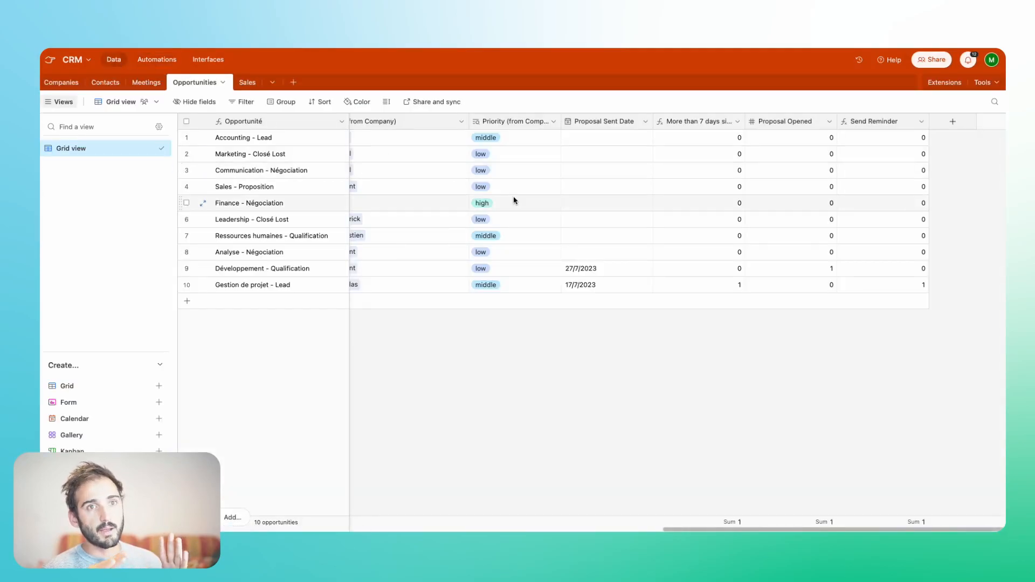
left_click(153, 58)
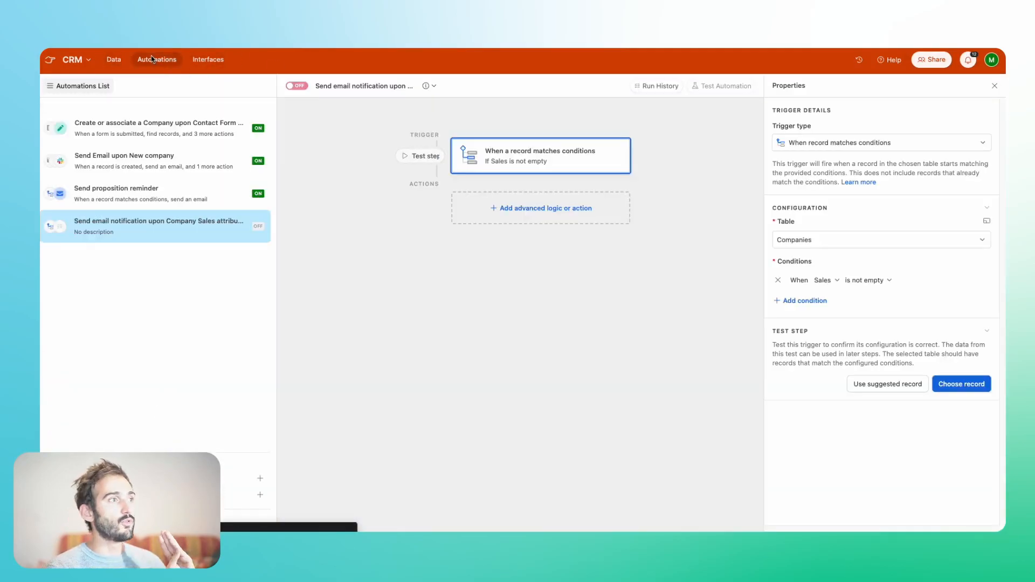
left_click(115, 60)
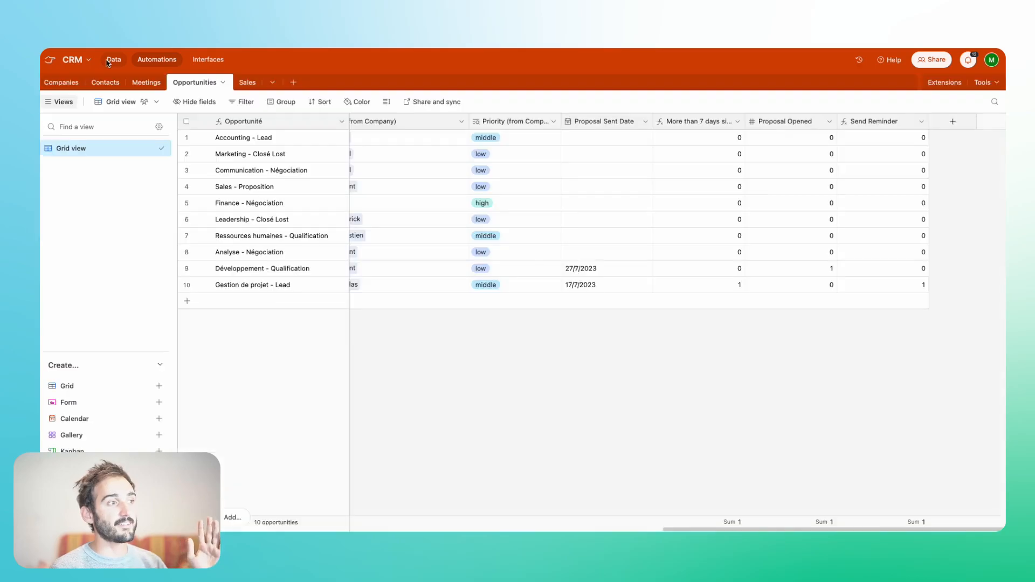
scroll(546, 228, "left", 10)
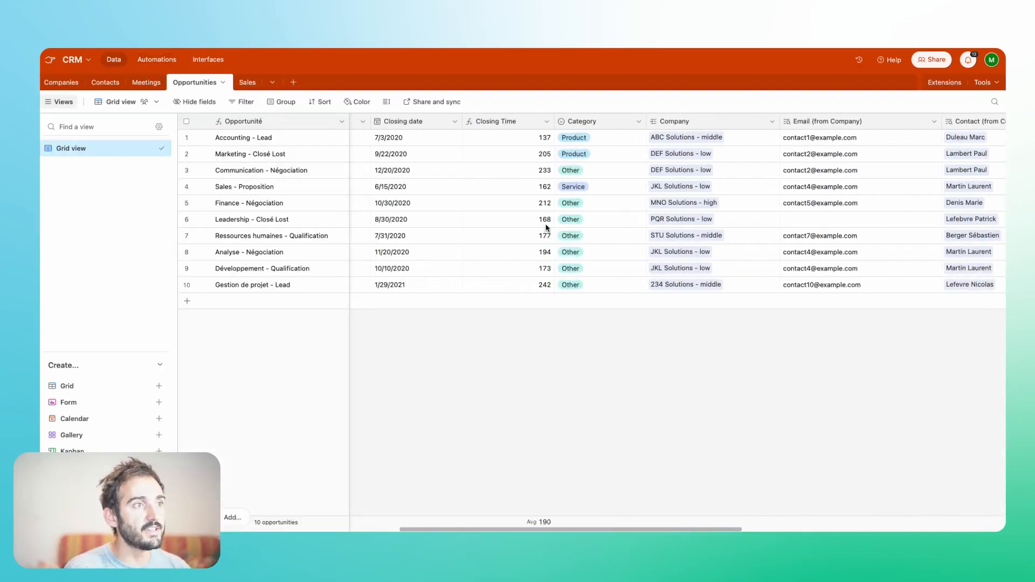
scroll(546, 228, "right", 5)
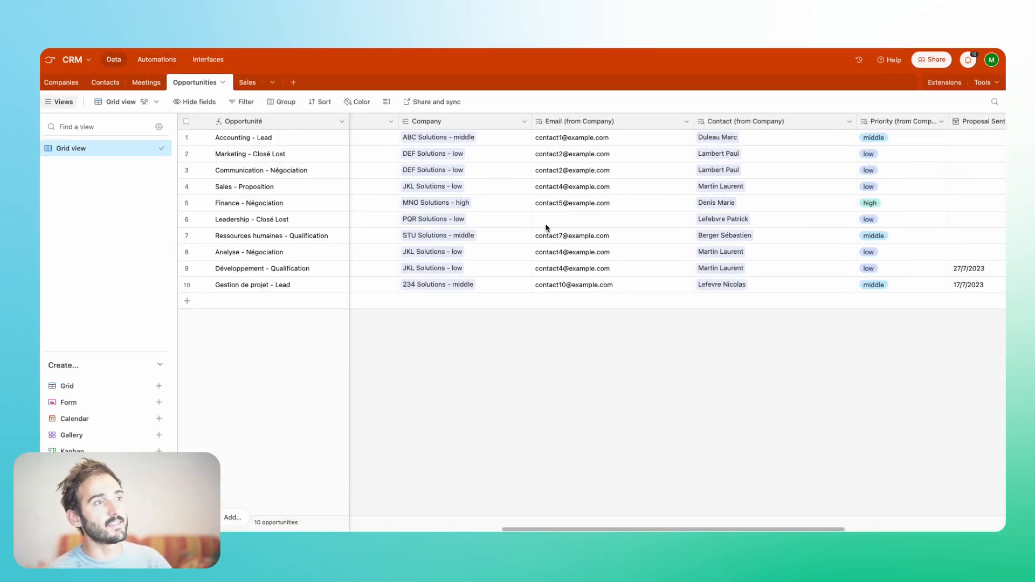
scroll(546, 228, "left", 15)
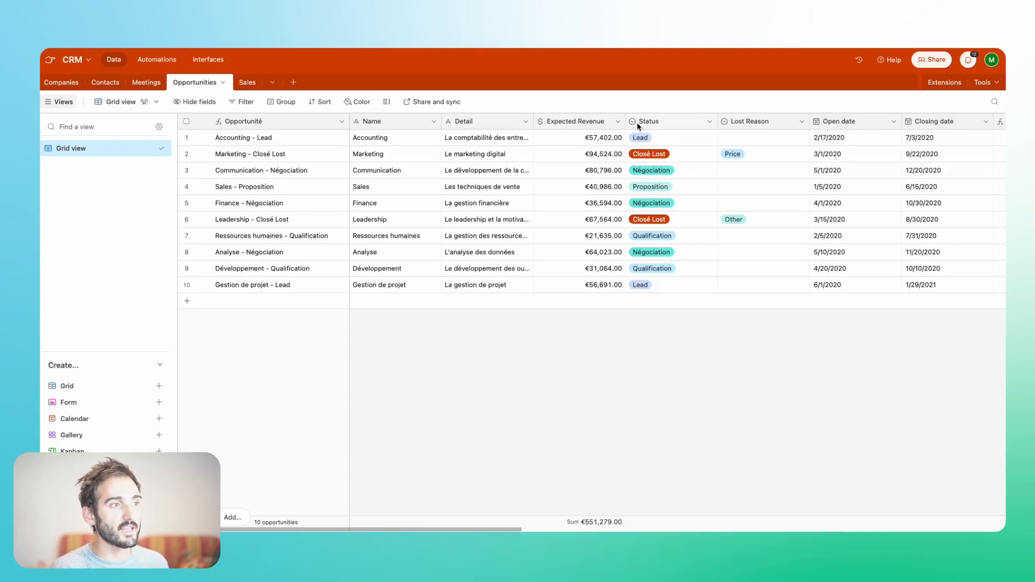
- Check the Status options of the Gestion de projet - Lead opportunity and look through the remaining Opportunities fields
left_click(658, 283)
left_click(659, 284)
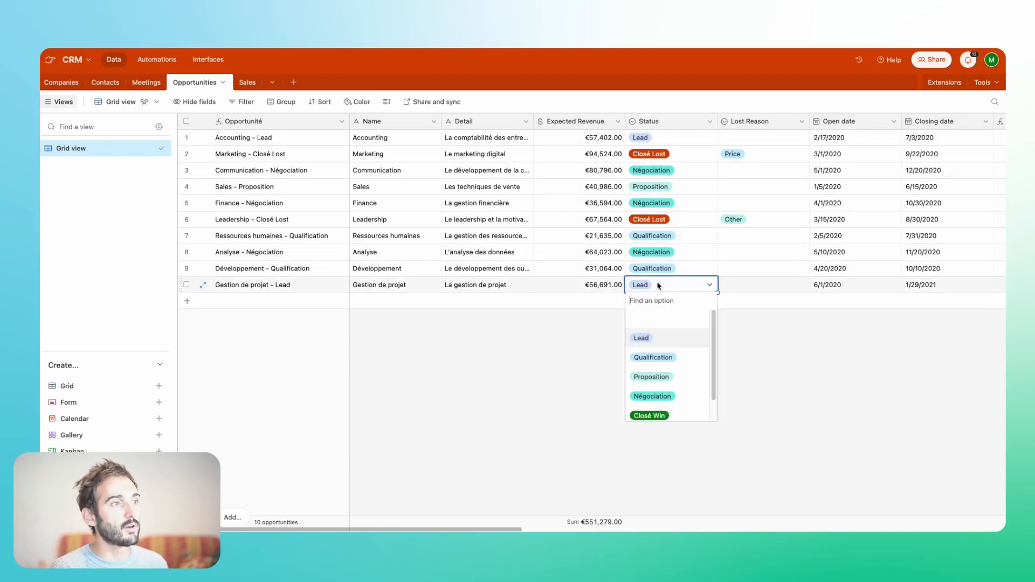
left_click(788, 393)
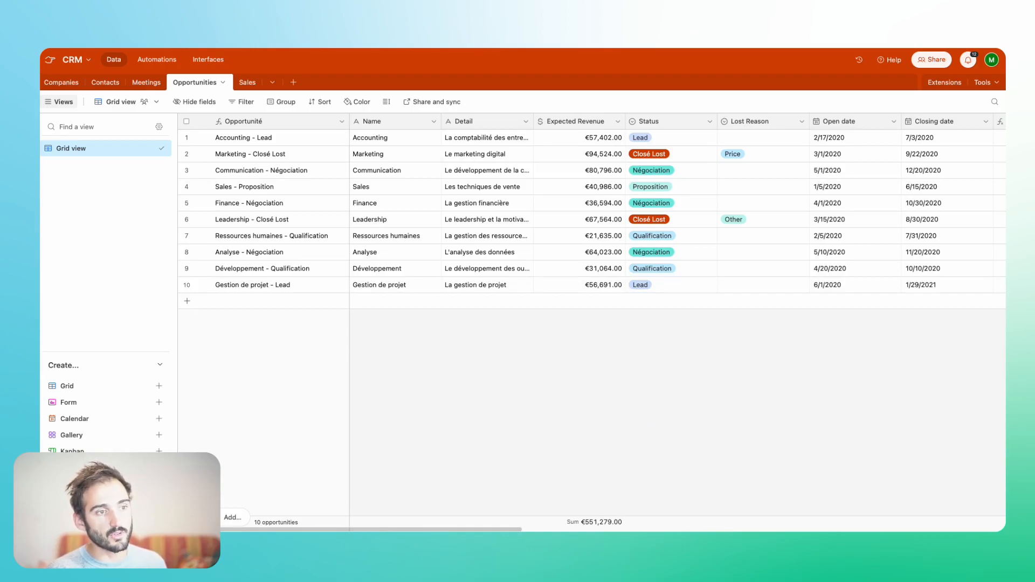
scroll(673, 235, "right", 5)
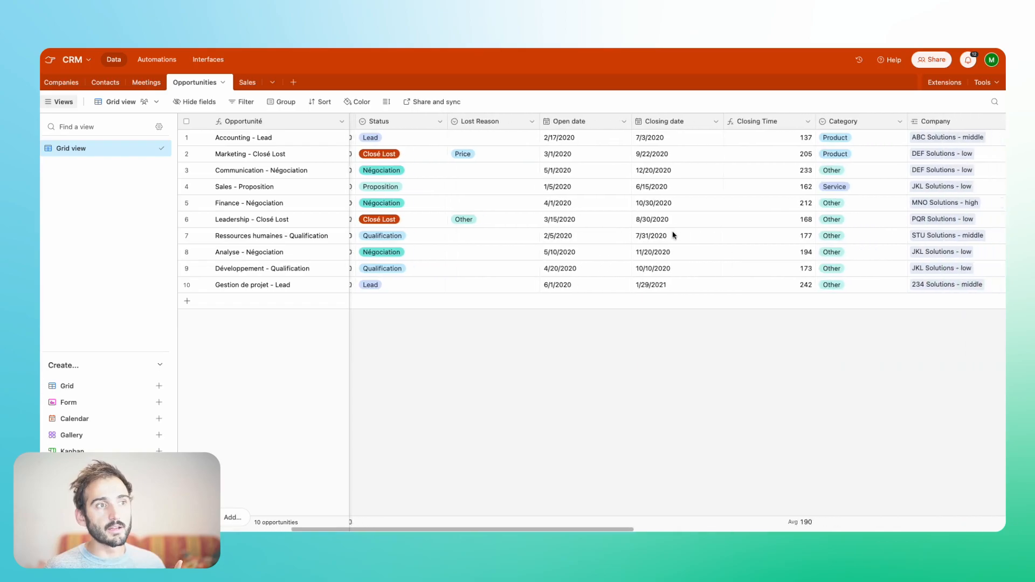
scroll(673, 235, "right", 10)
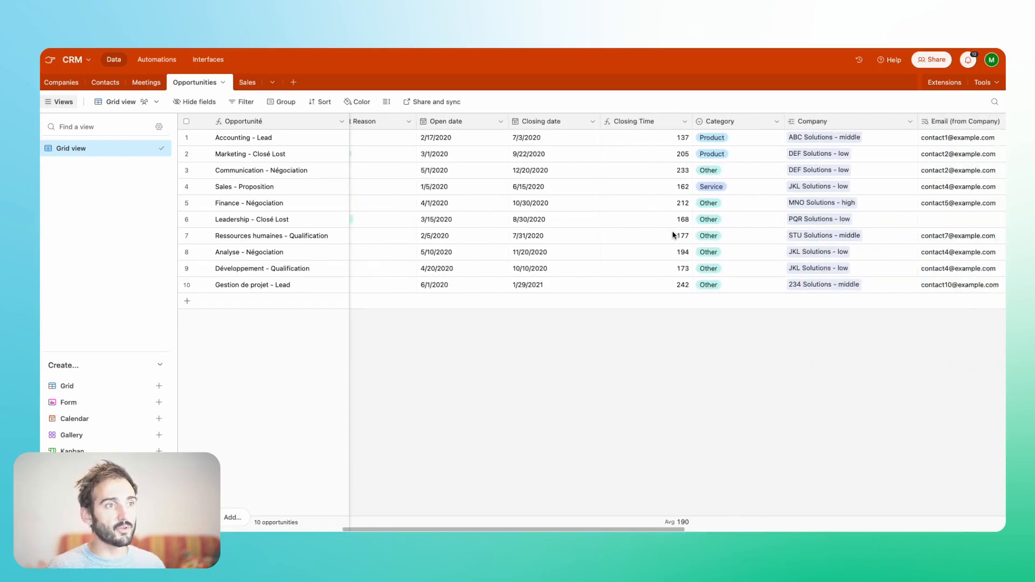
scroll(674, 235, "right", 6)
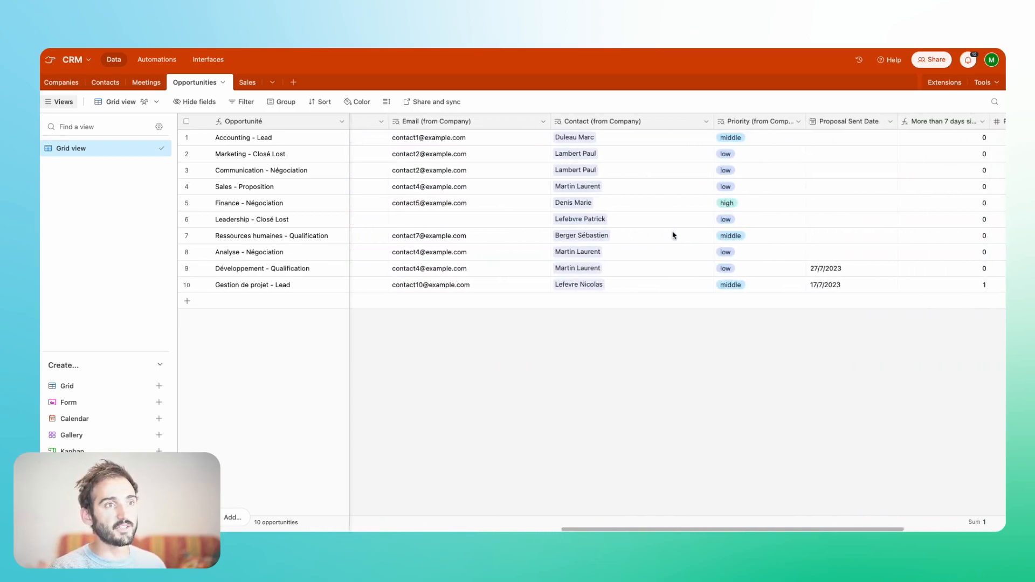
scroll(653, 204, "left", 6)
scroll(652, 203, "left", 10)
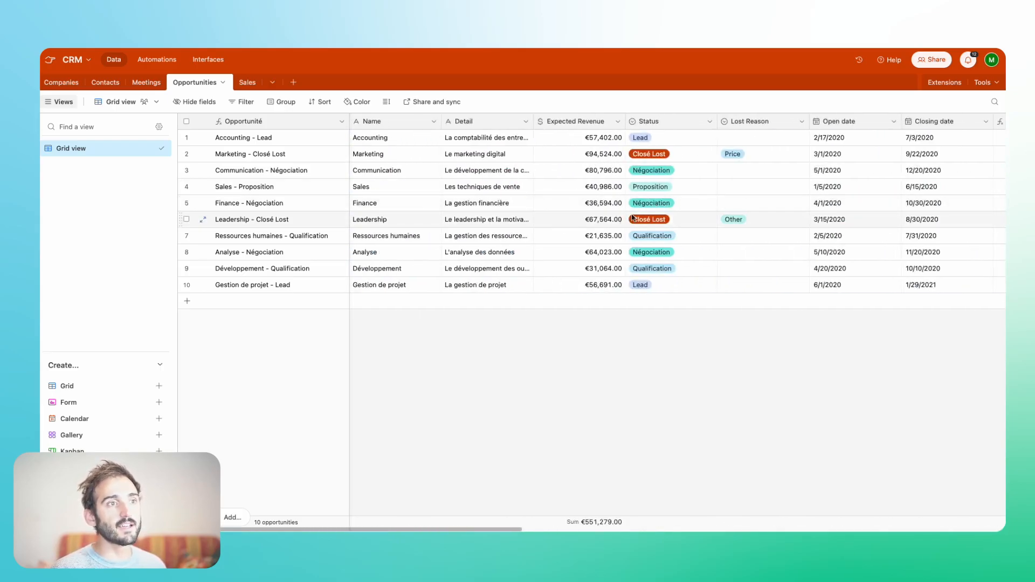
- Add an unnamed field to the Opportunities table that links to the Sales table, with linking to multiple records allowed
scroll(633, 217, "right", 10)
left_click(952, 121)
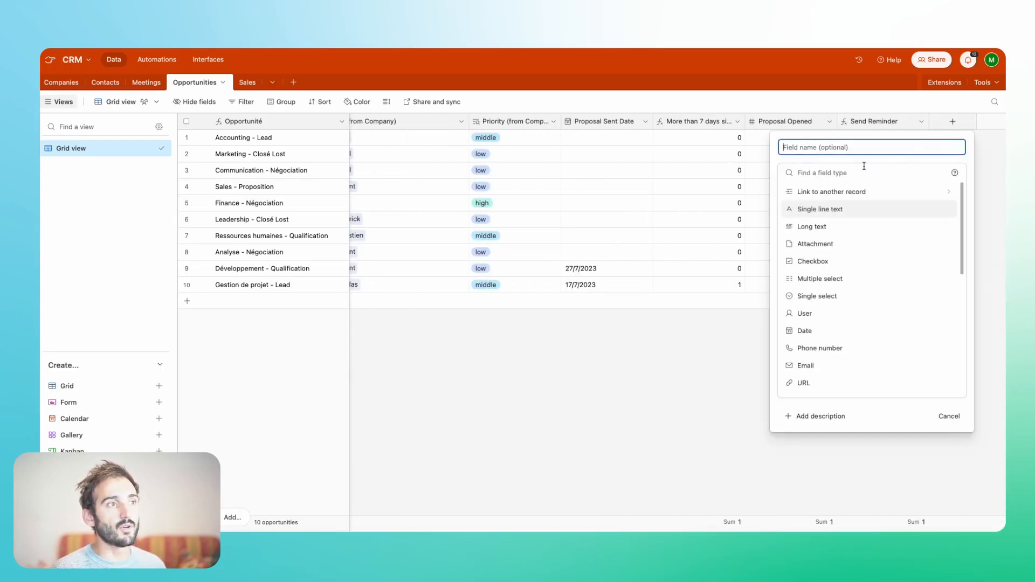
key("Escape")
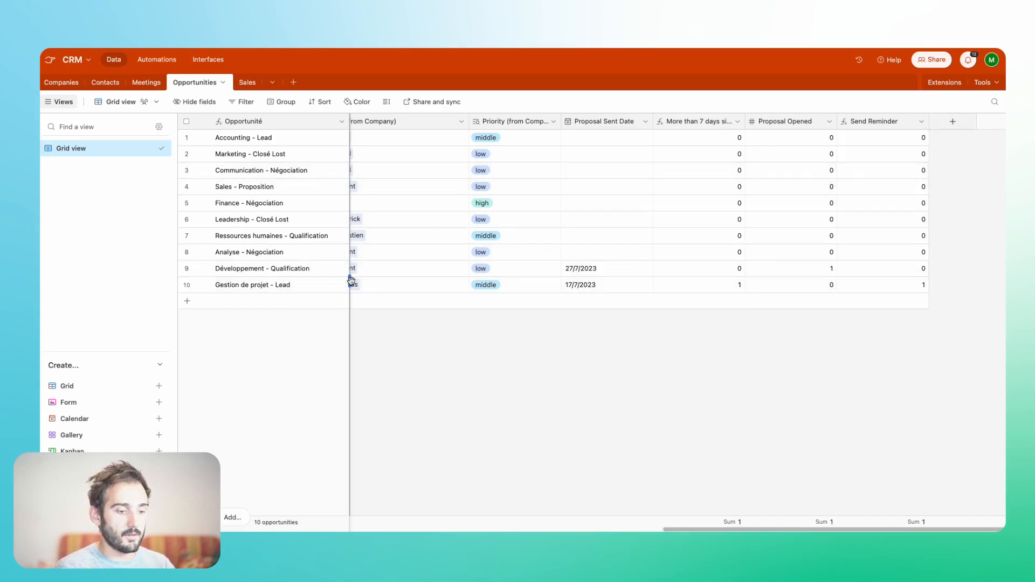
left_click(953, 121)
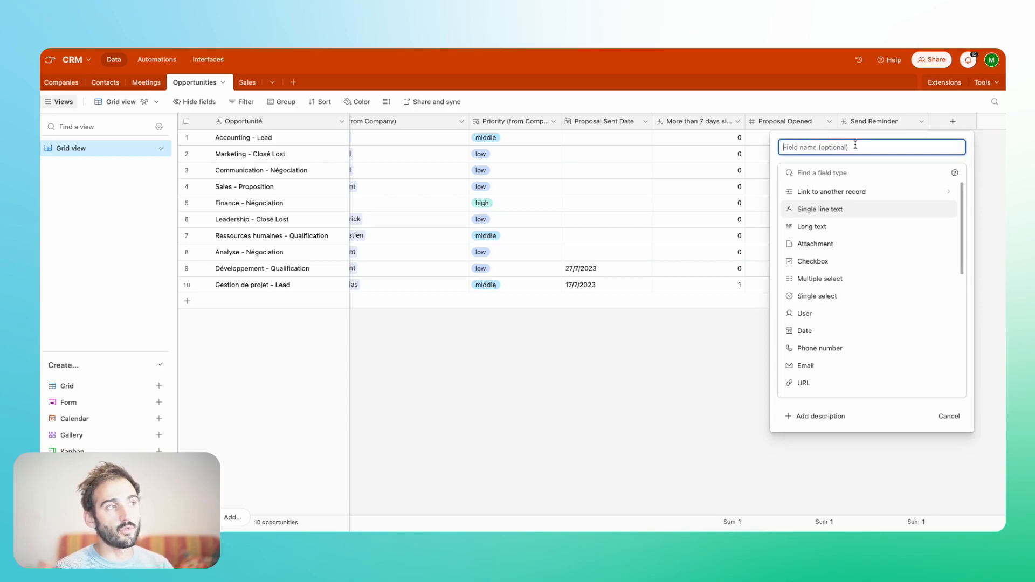
left_click(820, 191)
left_click(794, 261)
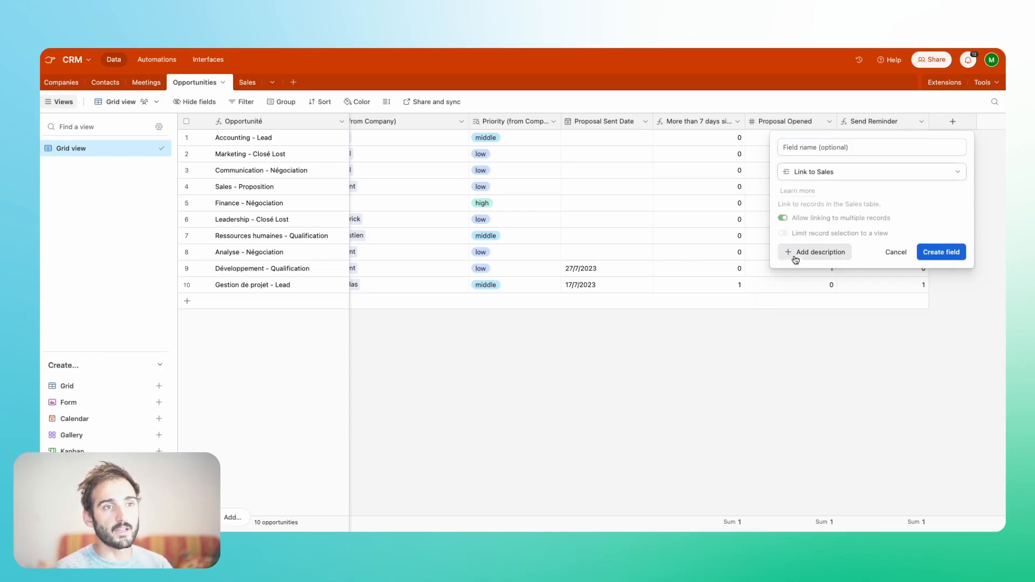
left_click(942, 253)
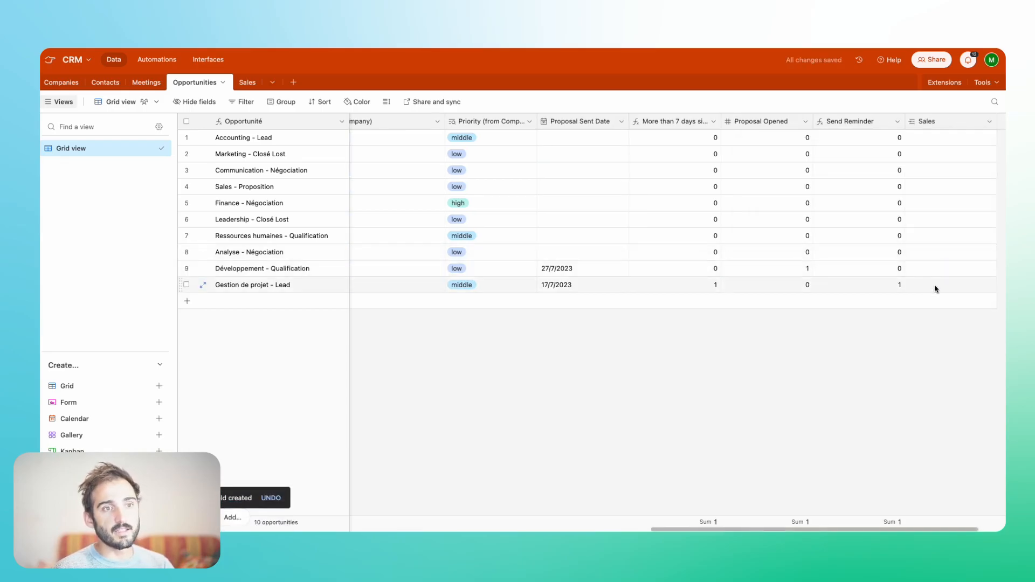
- Link a salesperson to the Gestion de projet - Lead opportunity in the Sales field and set its Status to Closé Win
left_click(934, 288)
scroll(936, 243, "left", 10)
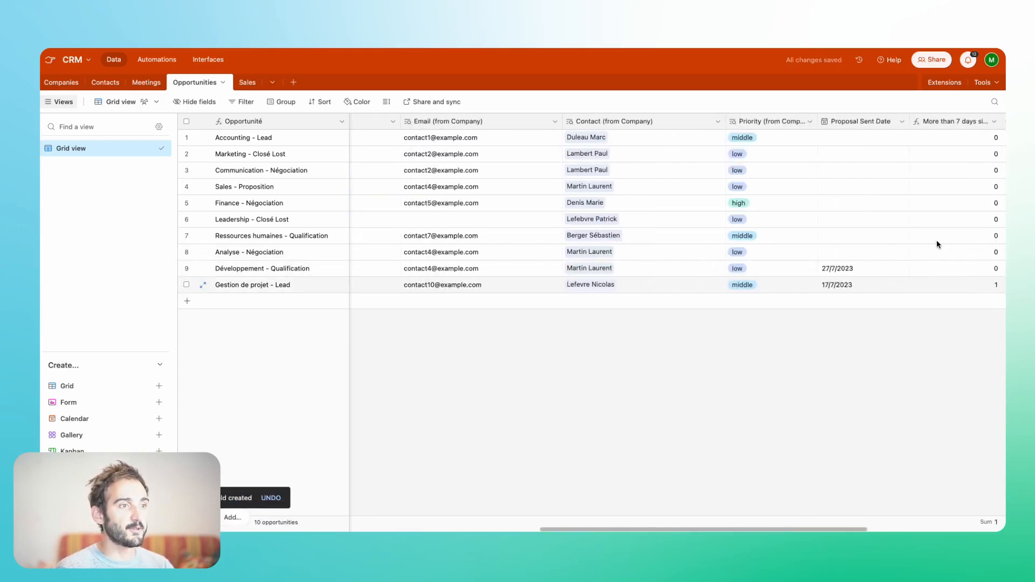
scroll(936, 244, "left", 10)
double_click(658, 284)
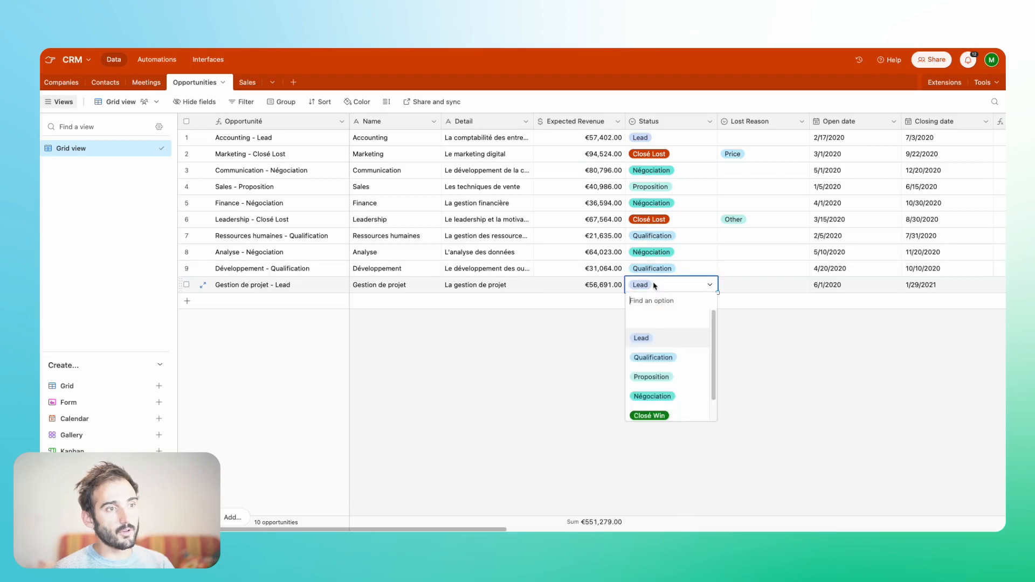
left_click(637, 412)
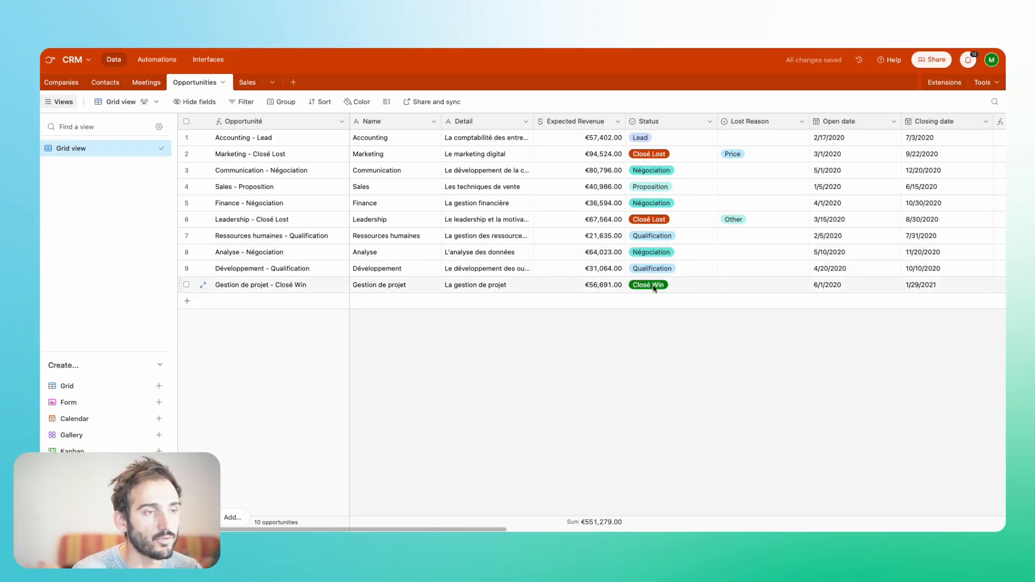
- Review the Expected Revenue, reminder and Sales values of the Gestion de projet - Closé Win opportunity
scroll(654, 289, "right", 3)
left_click(560, 289)
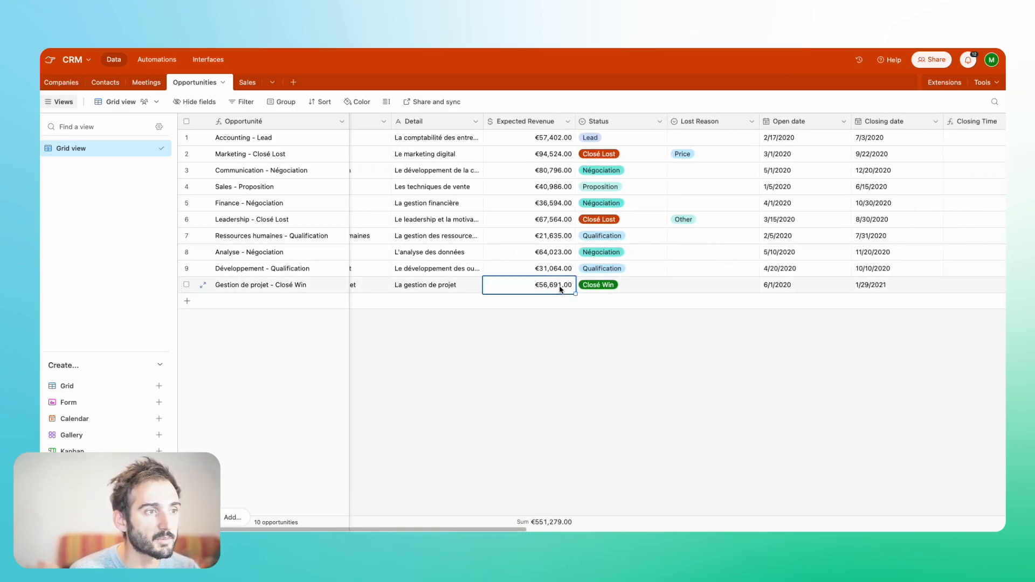
scroll(745, 291, "right", 10)
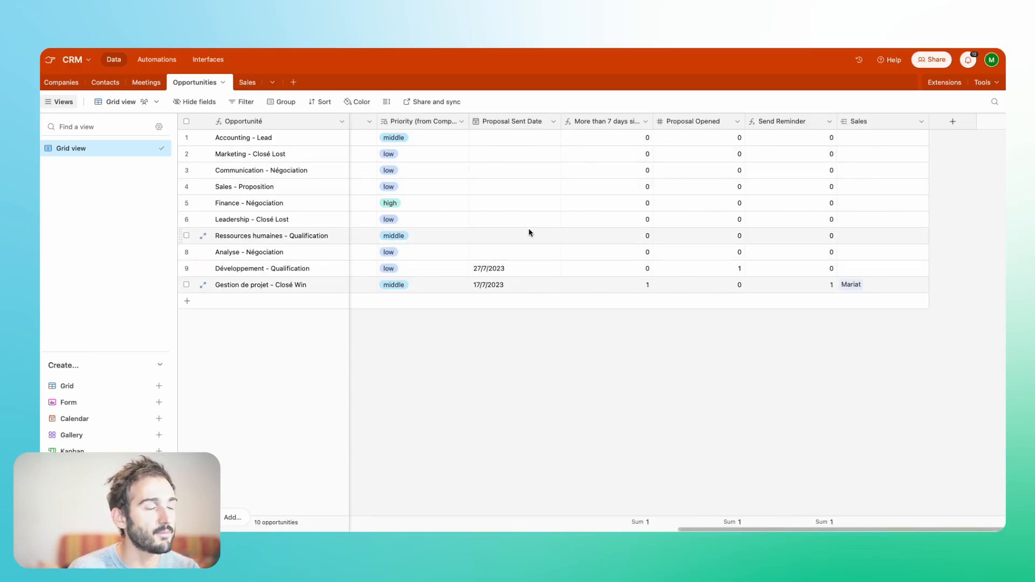
scroll(529, 232, "left", 5)
scroll(529, 232, "left", 4)
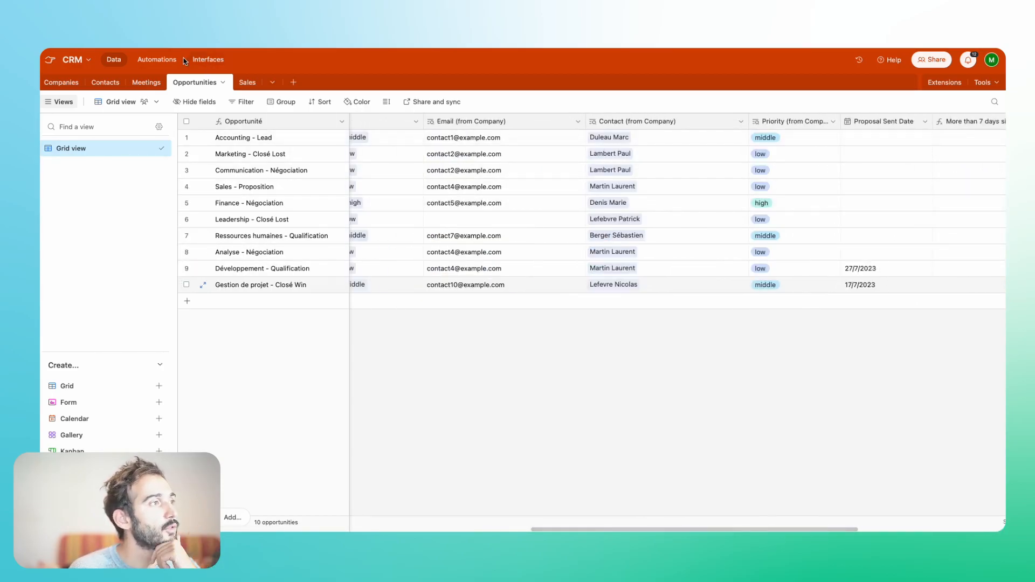
- Create a new automation triggered when a record in the Opportunities table matches conditions
left_click(140, 61)
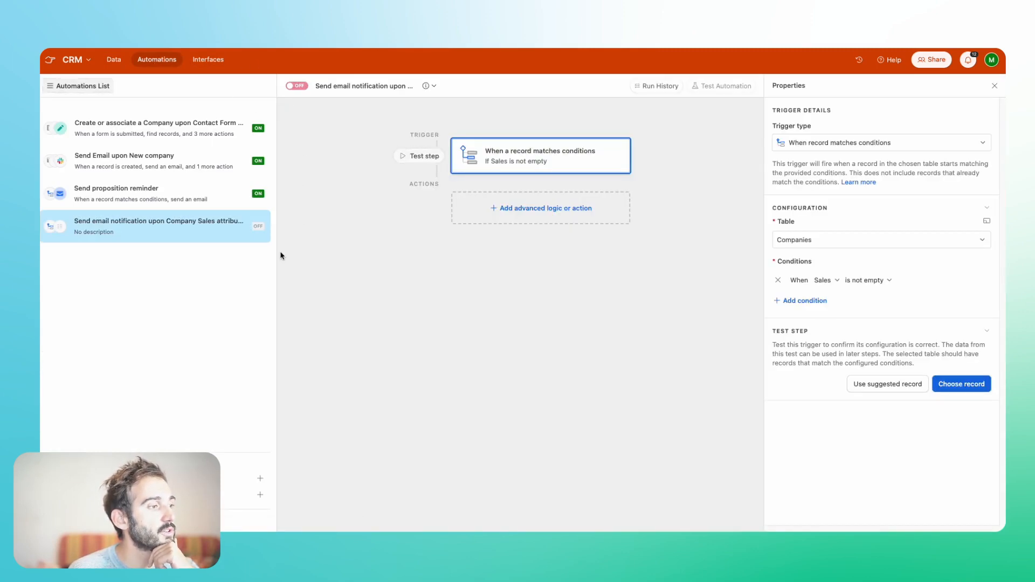
left_click(259, 478)
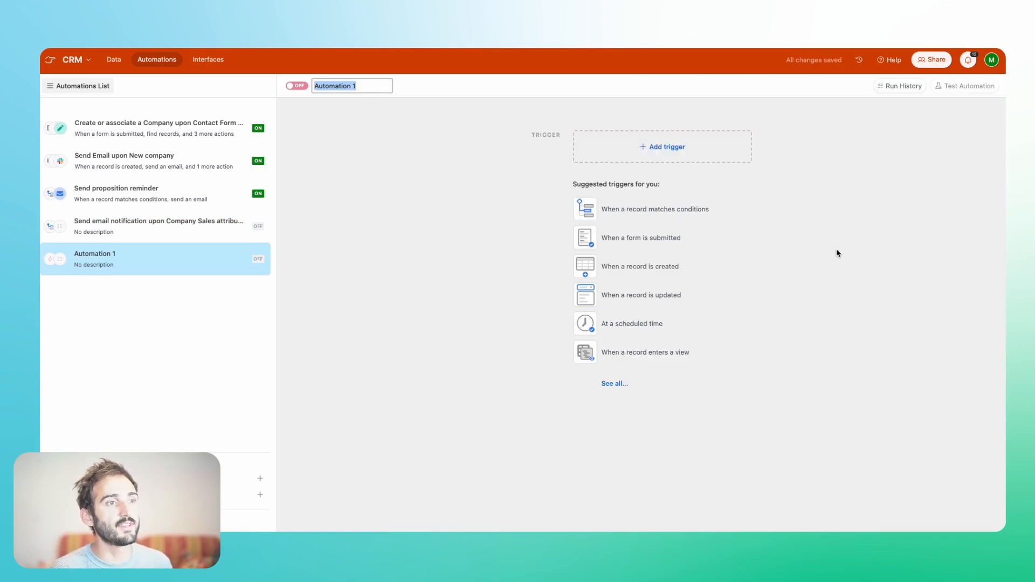
left_click(665, 215)
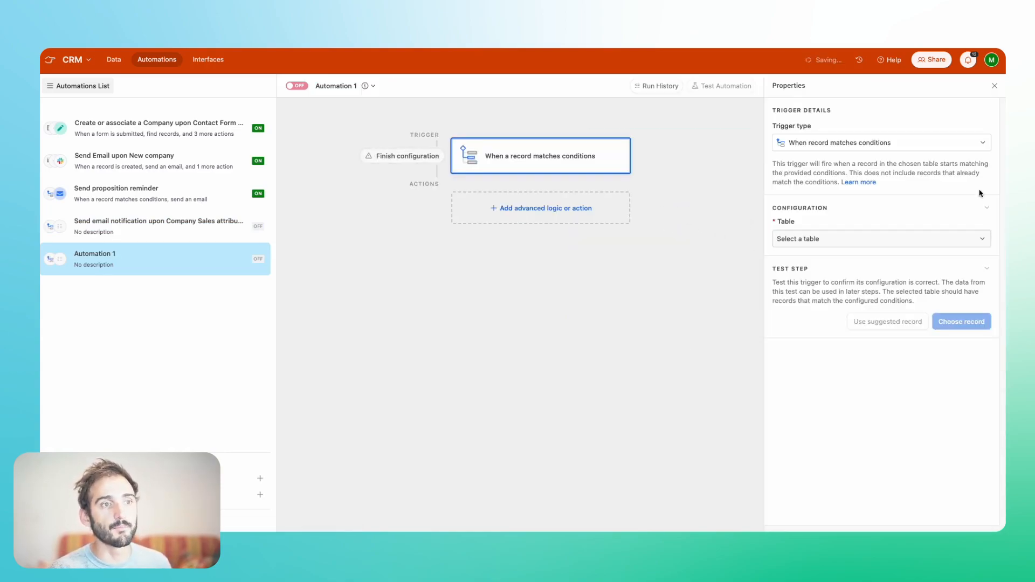
left_click(787, 243)
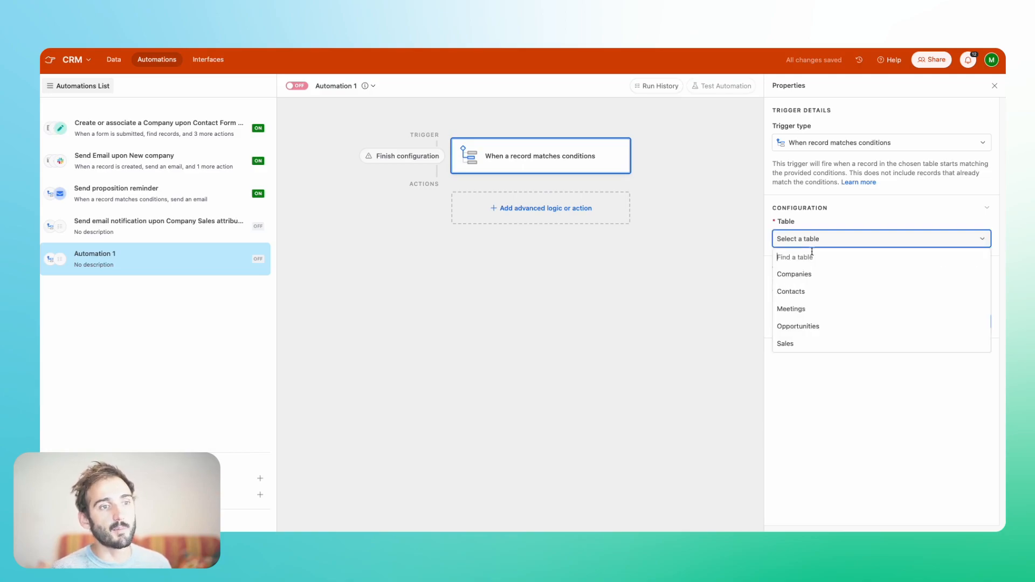
left_click(812, 327)
- Set the trigger condition to Status is Closé Win
left_click(822, 280)
left_click(821, 281)
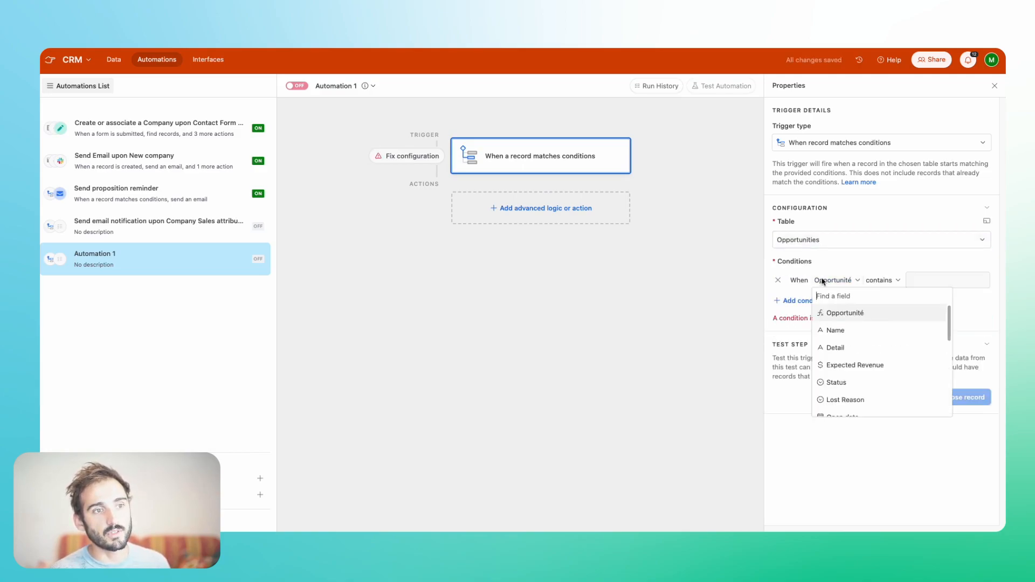
scroll(846, 362, "down", 1)
left_click(846, 371)
left_click(895, 280)
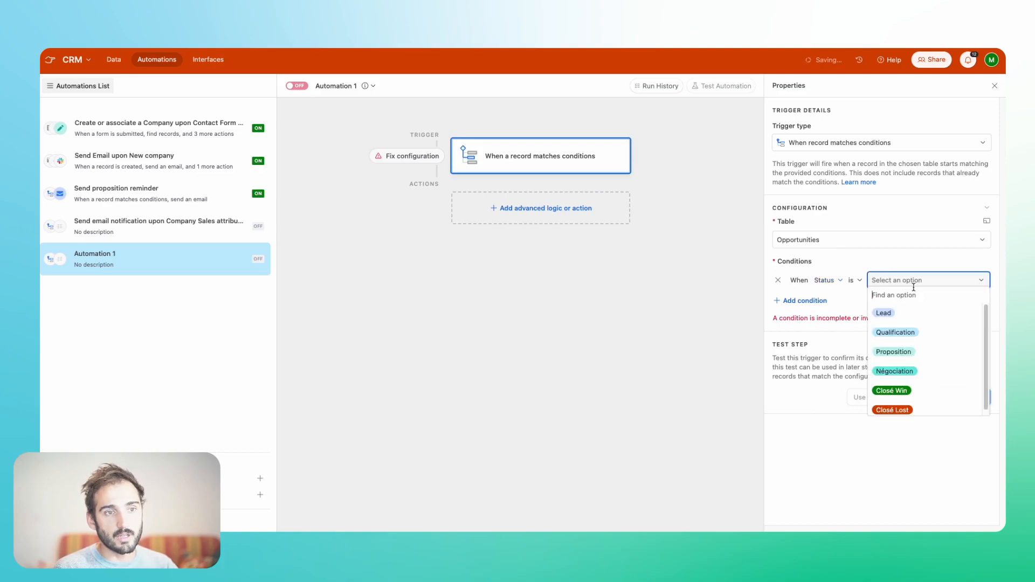
left_click(911, 387)
- Add a Slack send-message action using the existing Slack account and the sales channel
left_click(541, 208)
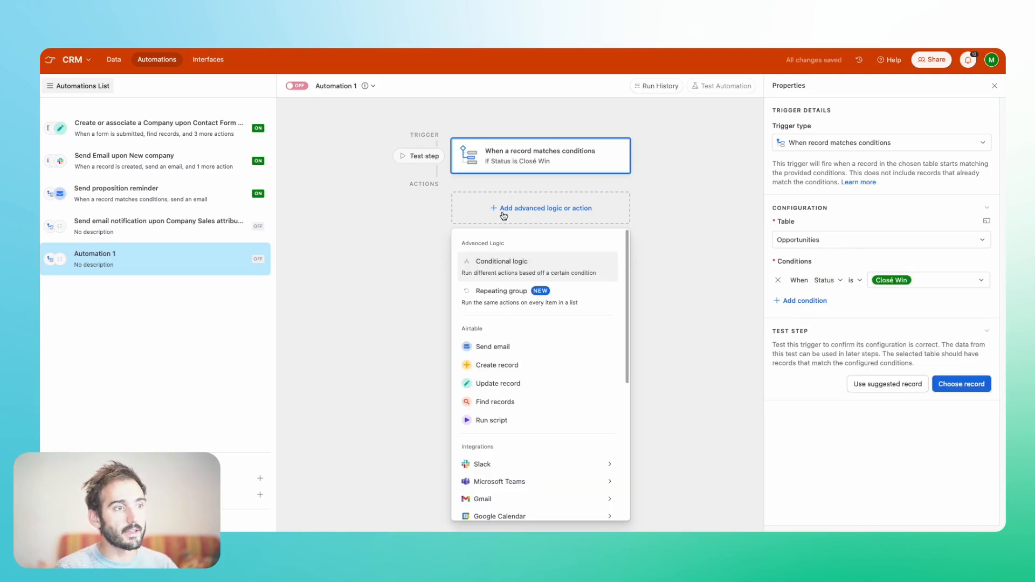
scroll(468, 419, "down", 1)
mouse_move(468, 420)
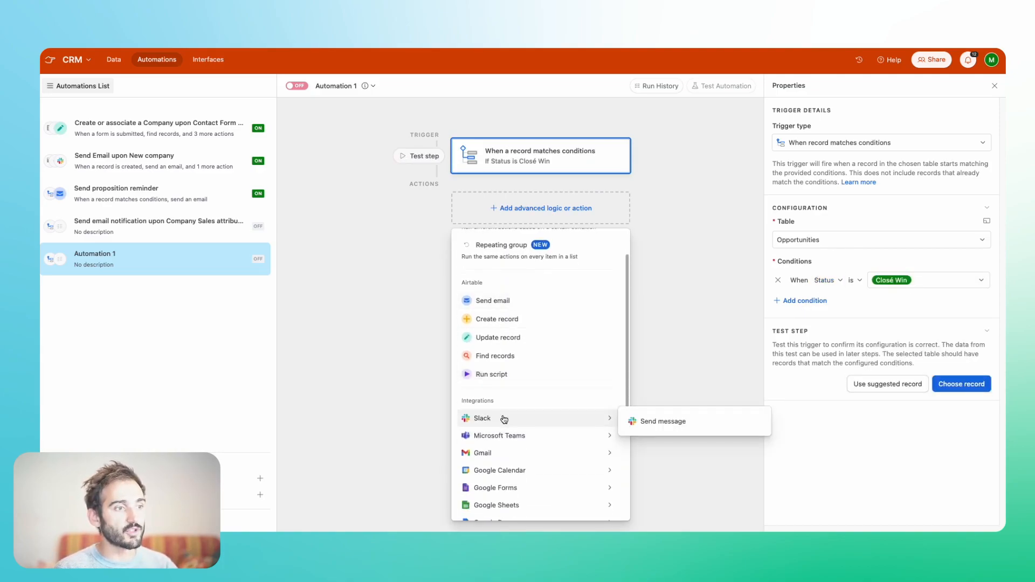
left_click(644, 422)
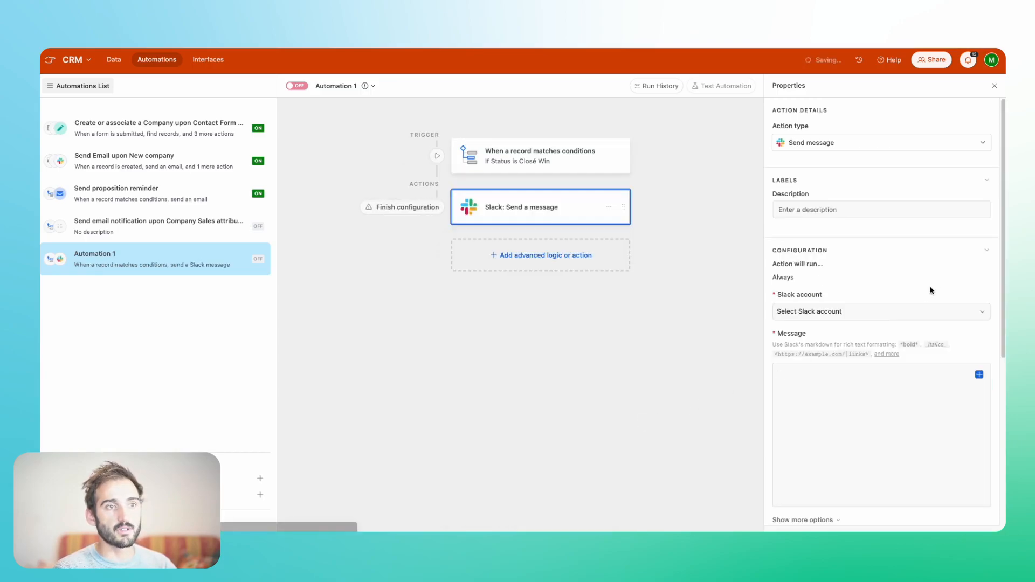
left_click(777, 311)
left_click(804, 351)
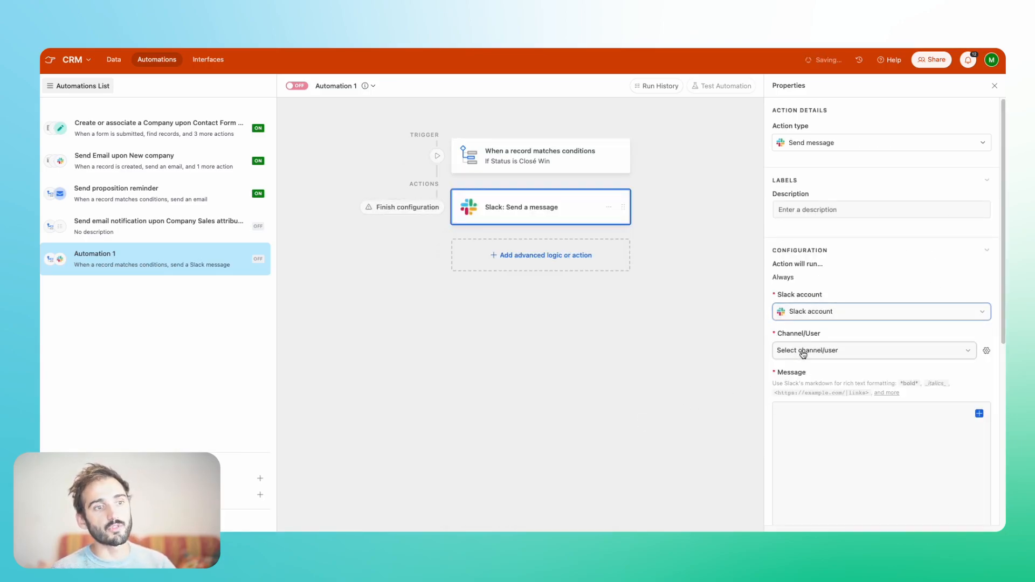
left_click(814, 351)
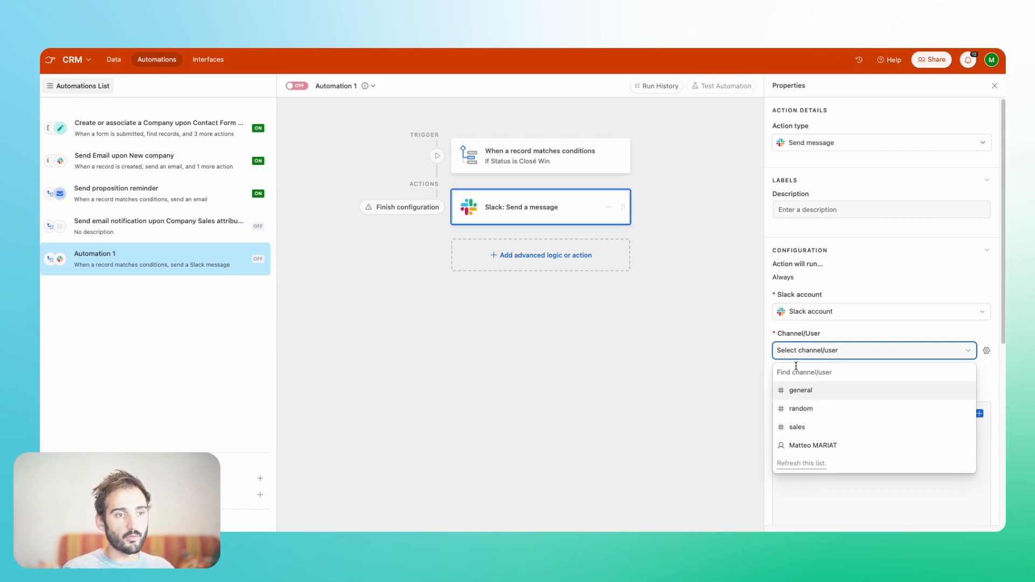
left_click(798, 427)
left_click(863, 421)
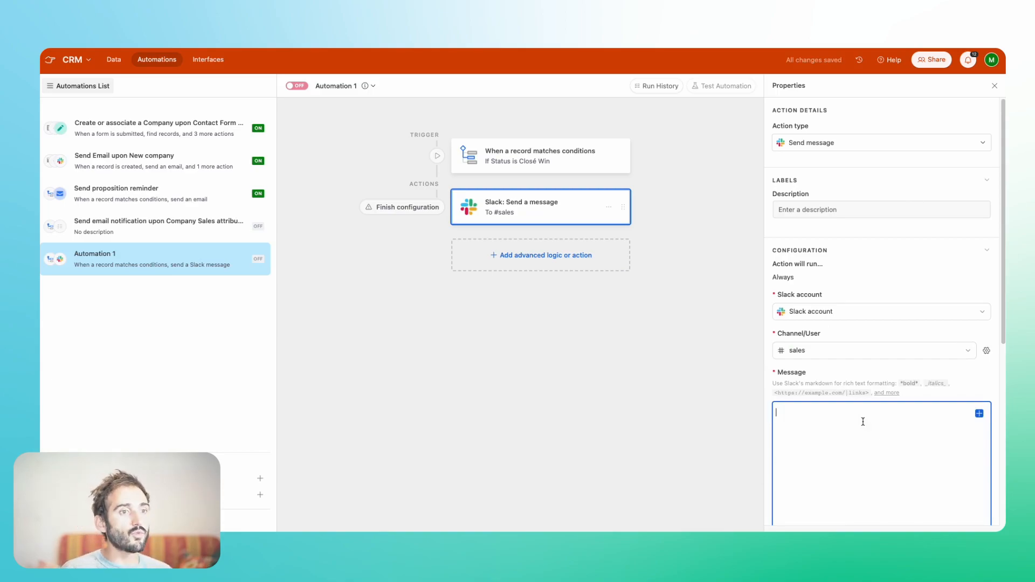
left_click(651, 328)
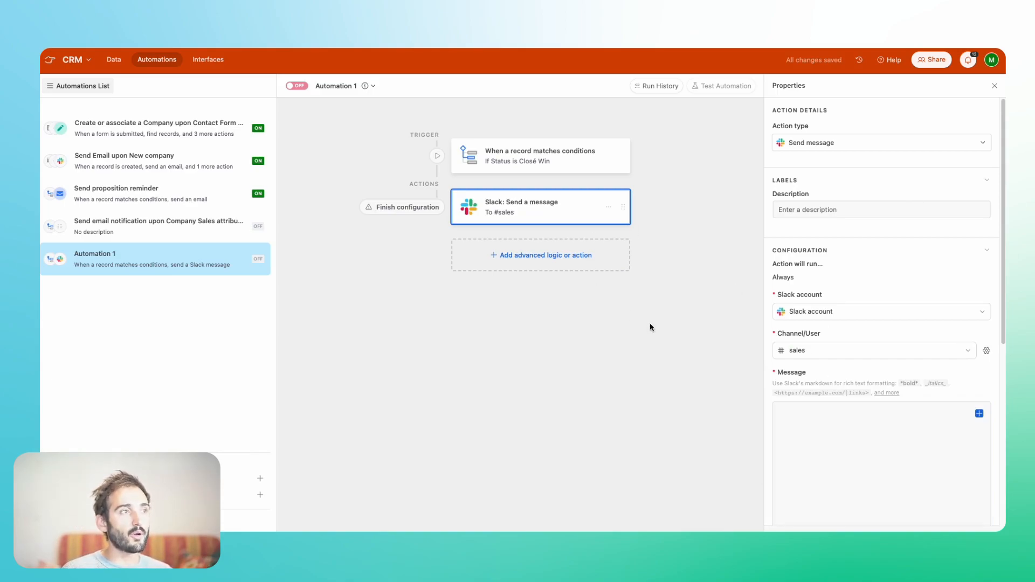
- Add a lookup field for Prenom through the Sales link in the Opportunities table
left_click(114, 59)
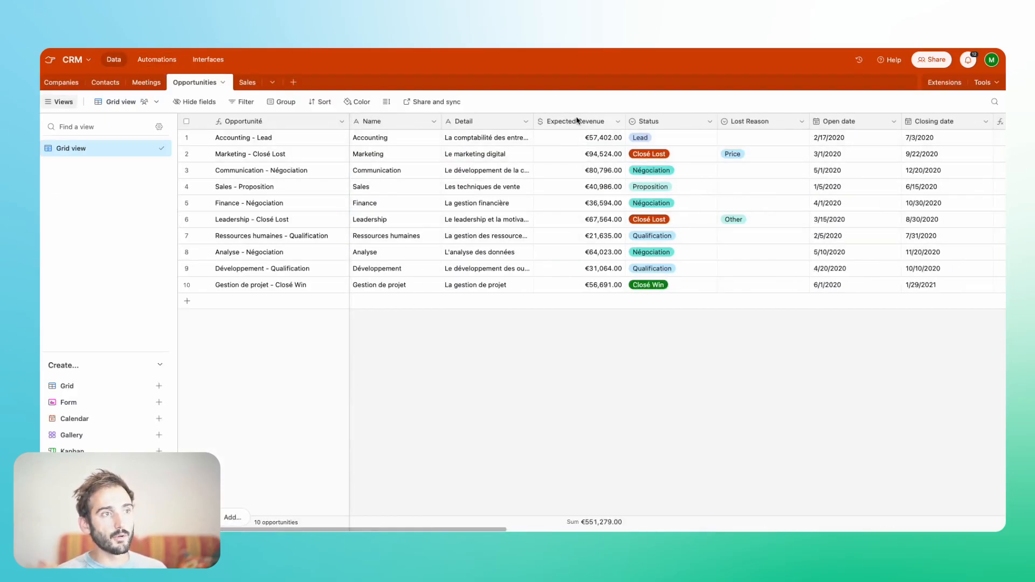
scroll(864, 171, "right", 15)
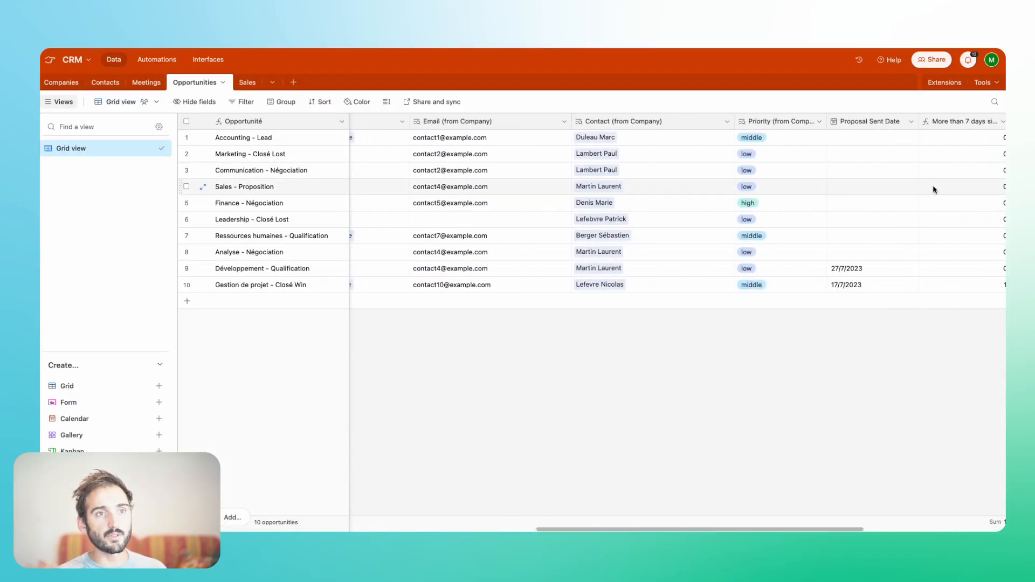
right_click(874, 123)
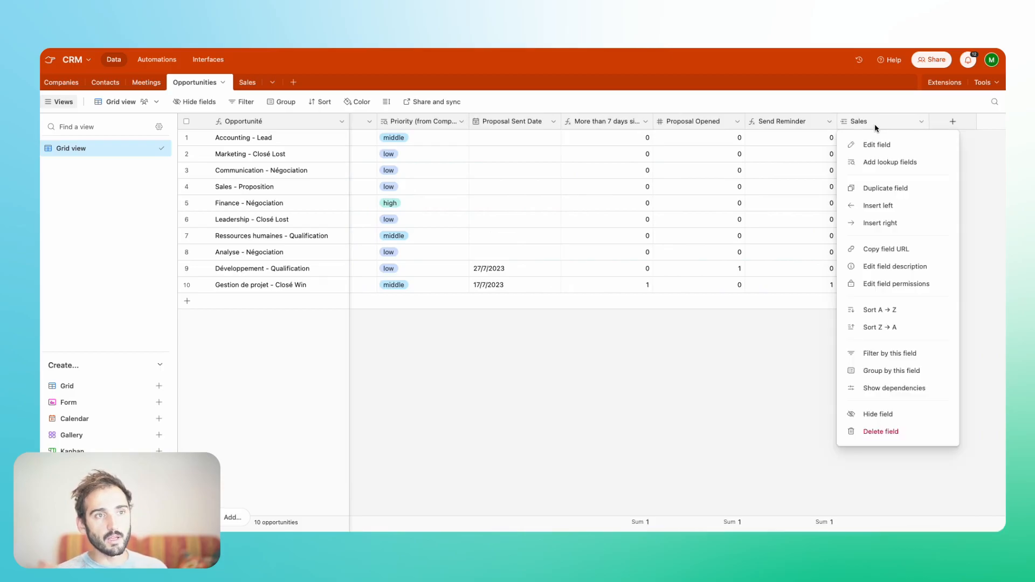
left_click(878, 163)
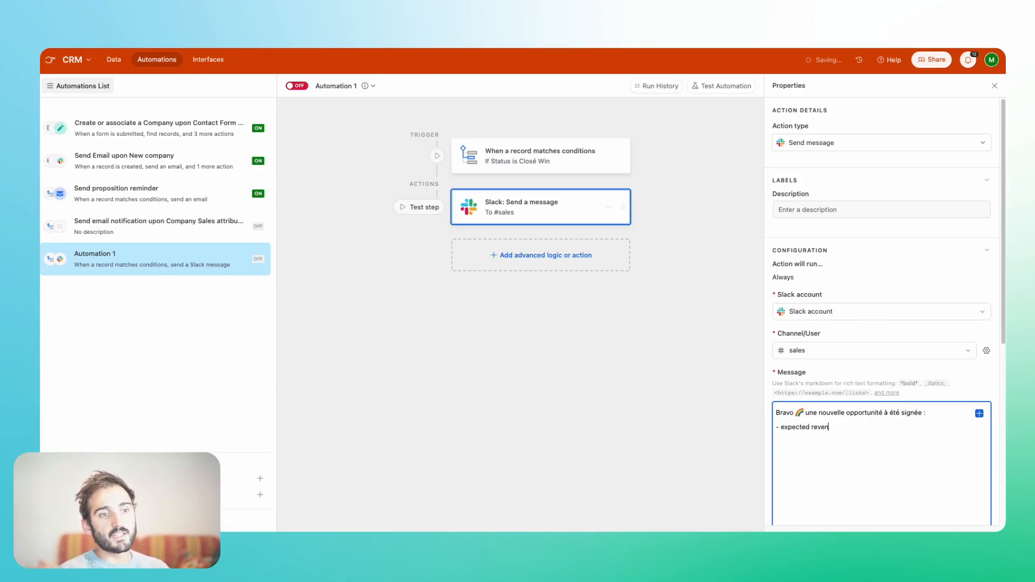
- Write the Slack message "Bravo 🌈 une nouvelle opportunité à été signée :" with an "expected revenue" line that inserts the Expected Revenue value
left_click(979, 413)
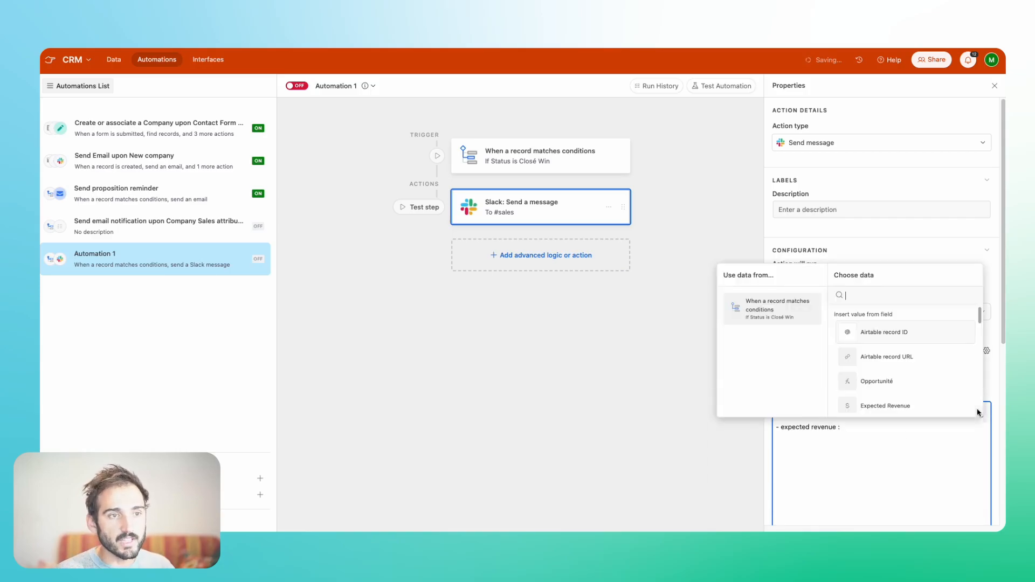
type("exp")
left_click(863, 335)
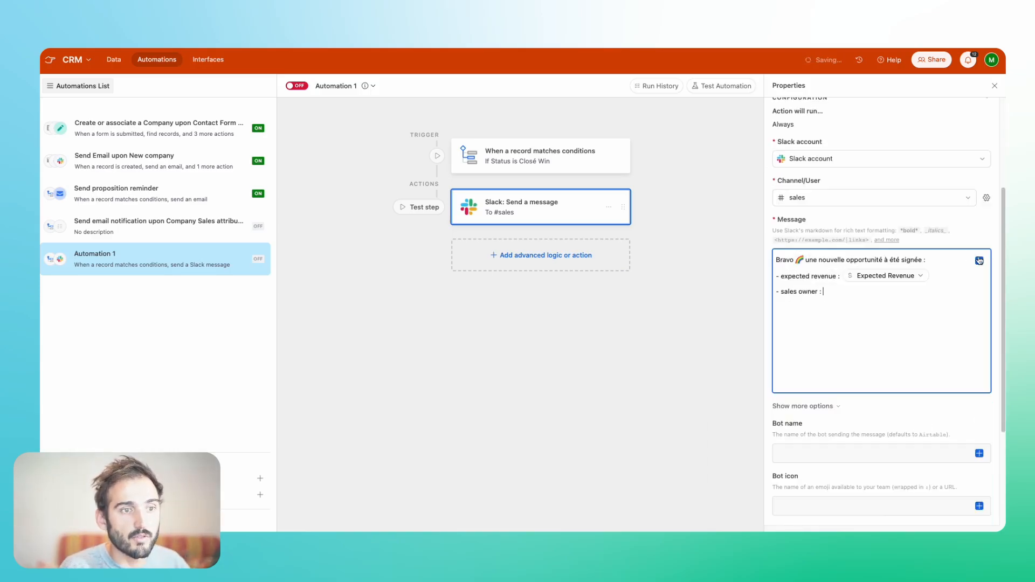
- Add a "sales owner" line to the message that inserts the Prenom (from Sales) list values, followed by the Sales value
left_click(979, 260)
left_click(889, 361)
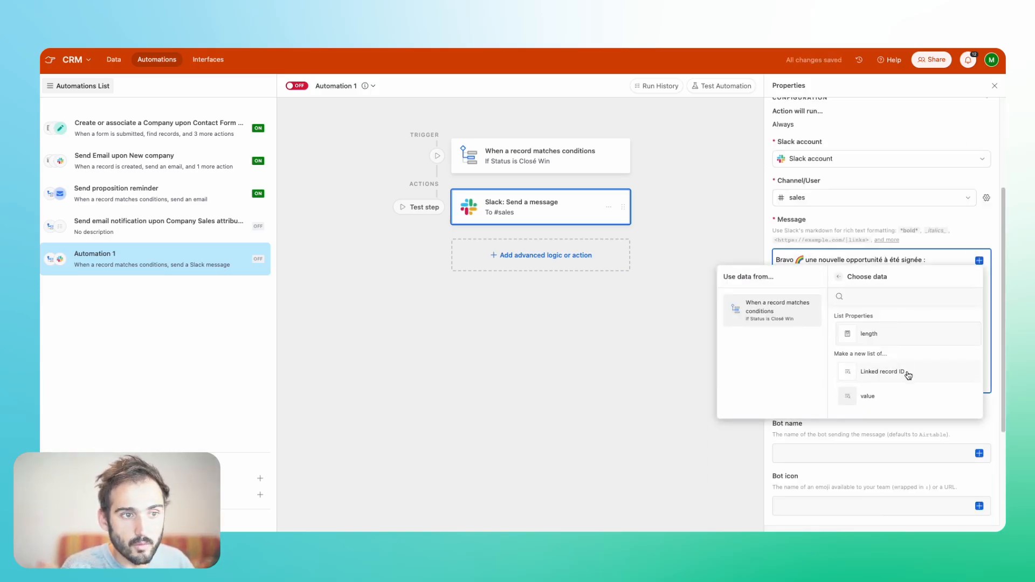
left_click(891, 399)
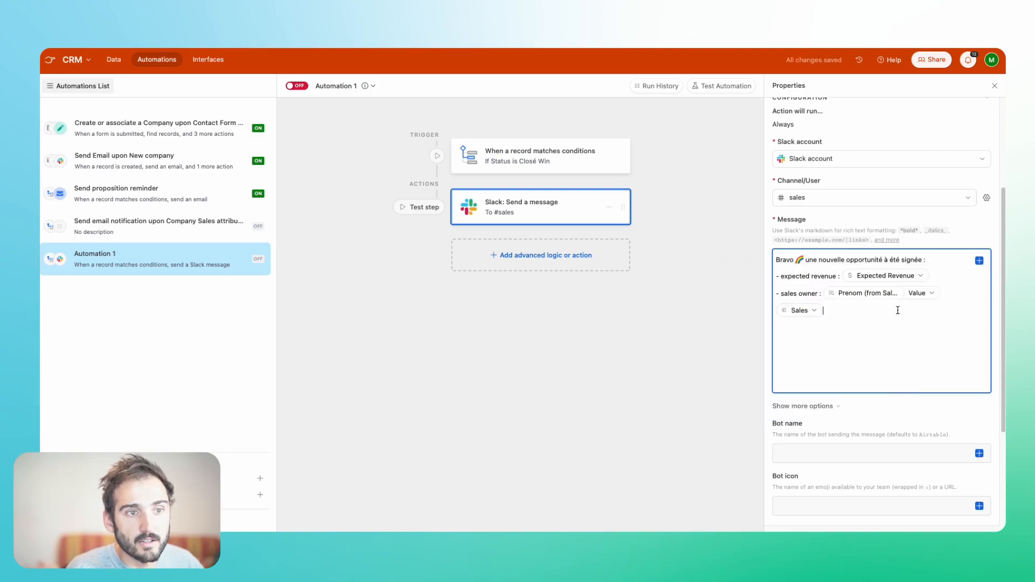
key("Return")
type("-")
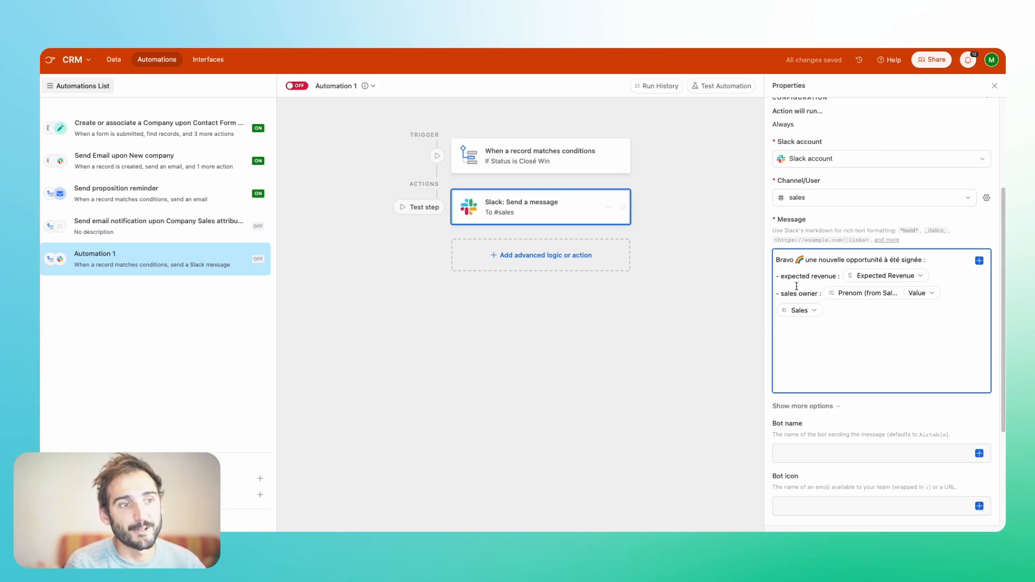
- Add a "company" line with the Company value above the expected revenue line and set the bot name to MoneyTable
type("com")
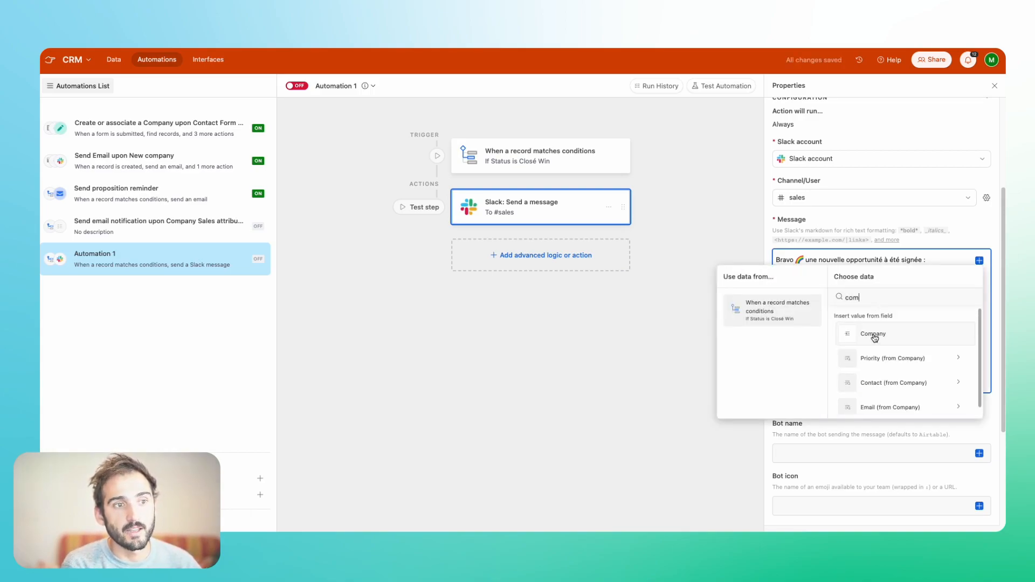
left_click(874, 335)
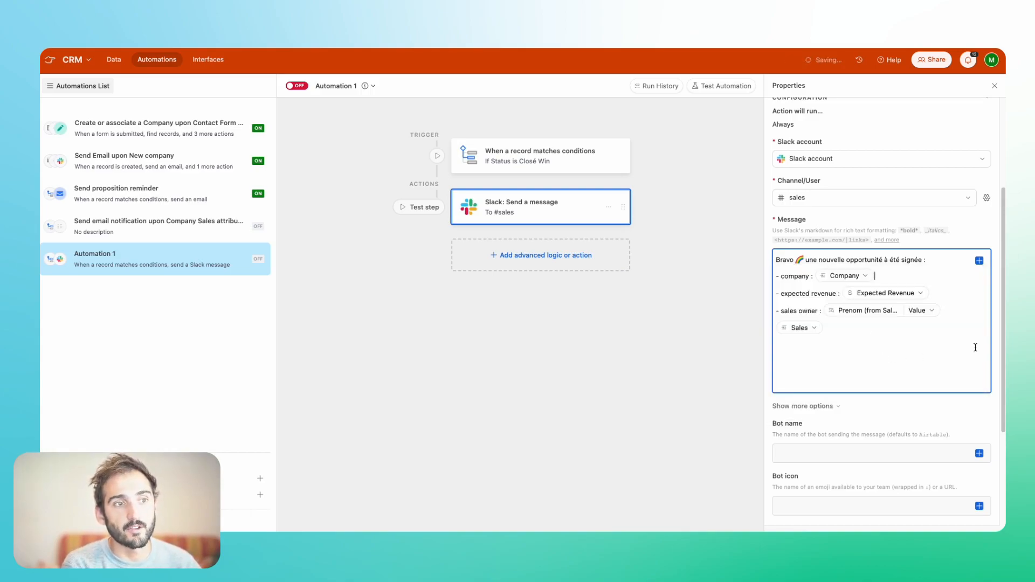
type("ble")
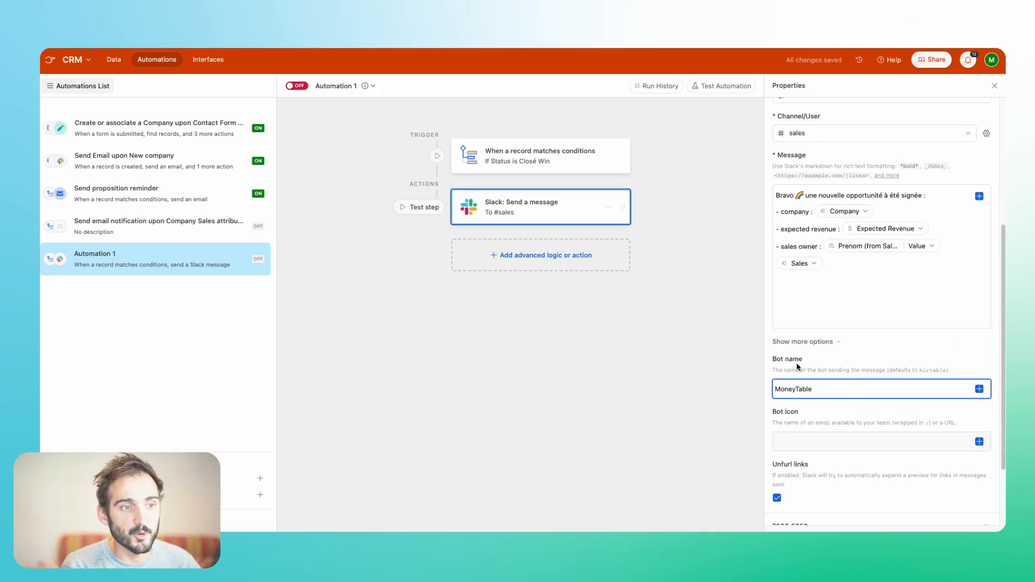
- Generate a preview of the Slack message by testing both steps, and review its company, expected revenue and sales owner lines
scroll(938, 409, "down", 3)
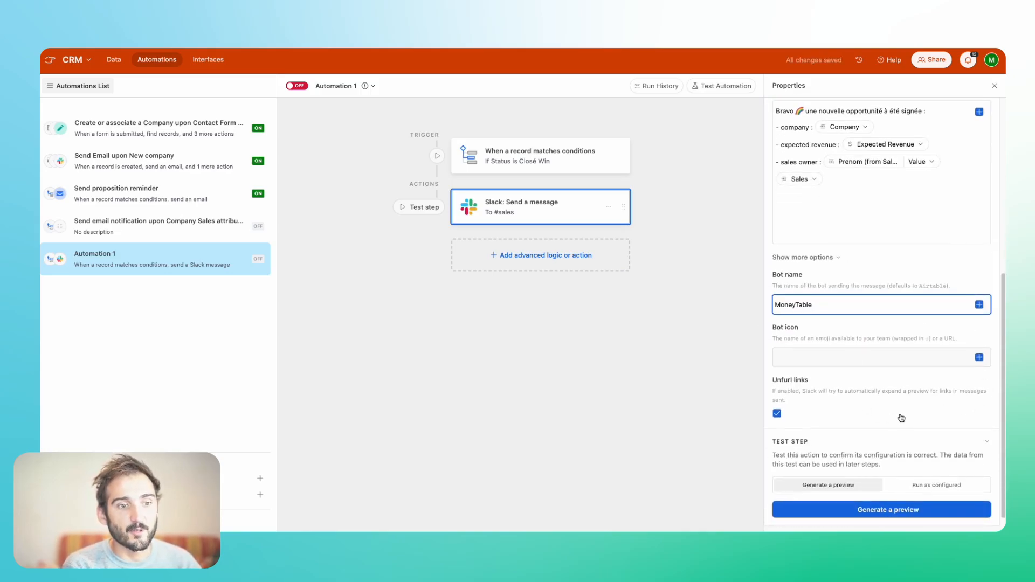
scroll(901, 418, "down", 1)
left_click(936, 512)
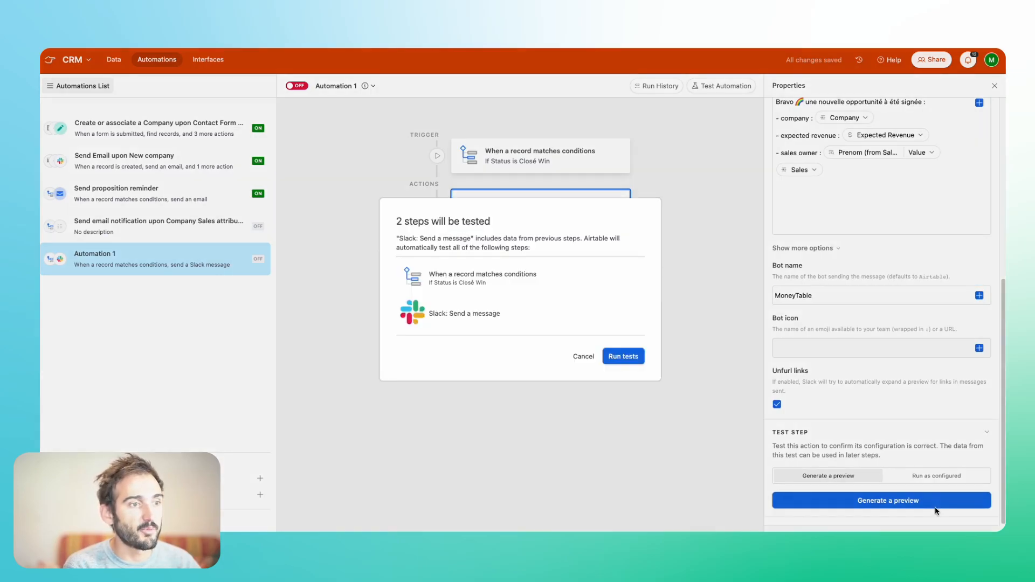
left_click(624, 355)
left_click(487, 234)
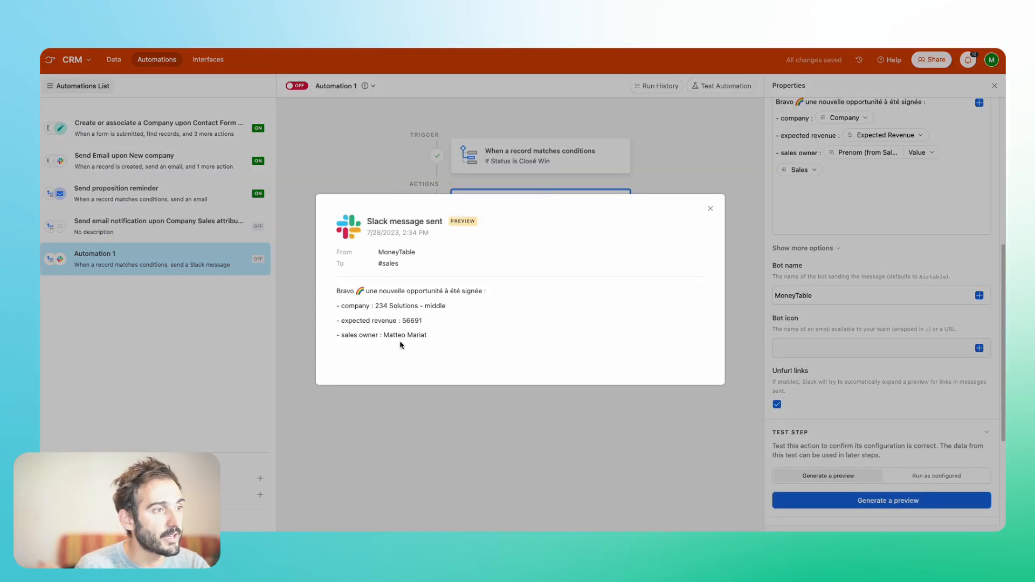
left_click_drag(340, 305, 456, 338)
left_click(456, 338)
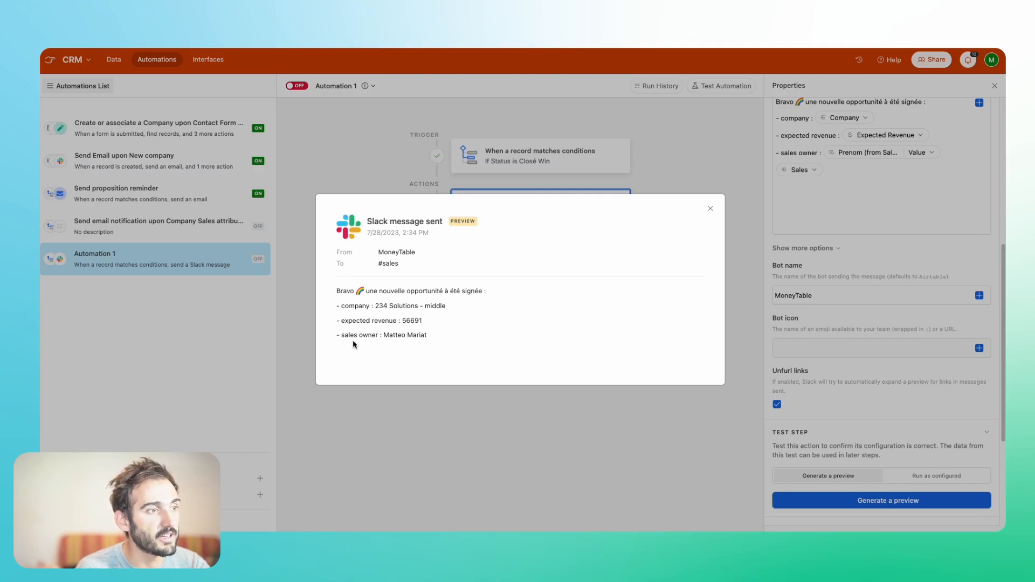
left_click(524, 402)
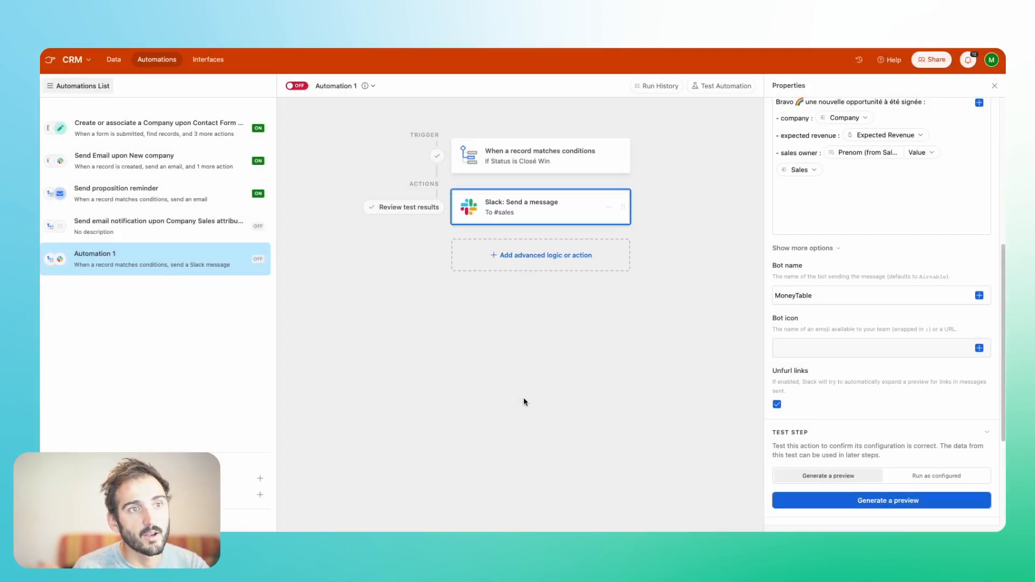
- Add a € sign after the Expected Revenue value in the Slack message
scroll(847, 260, "up", 2)
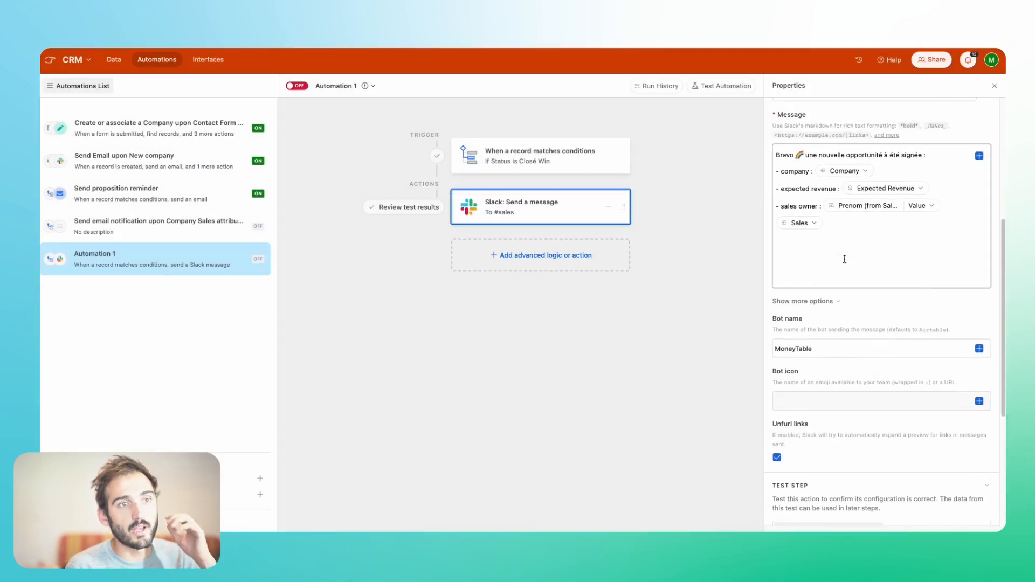
left_click(920, 190)
scroll(916, 280, "down", 2)
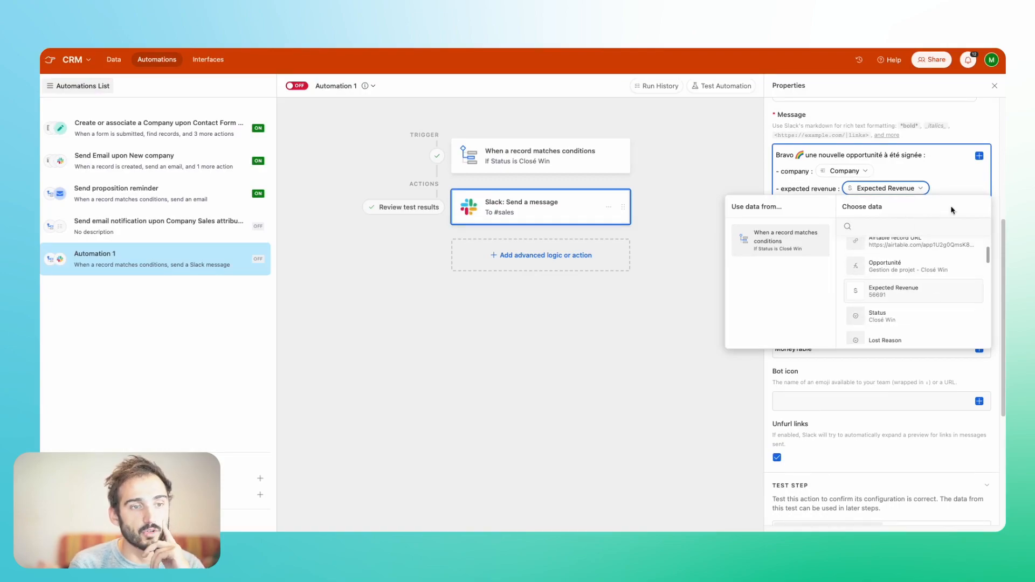
left_click(954, 186)
type("€")
left_click(925, 217)
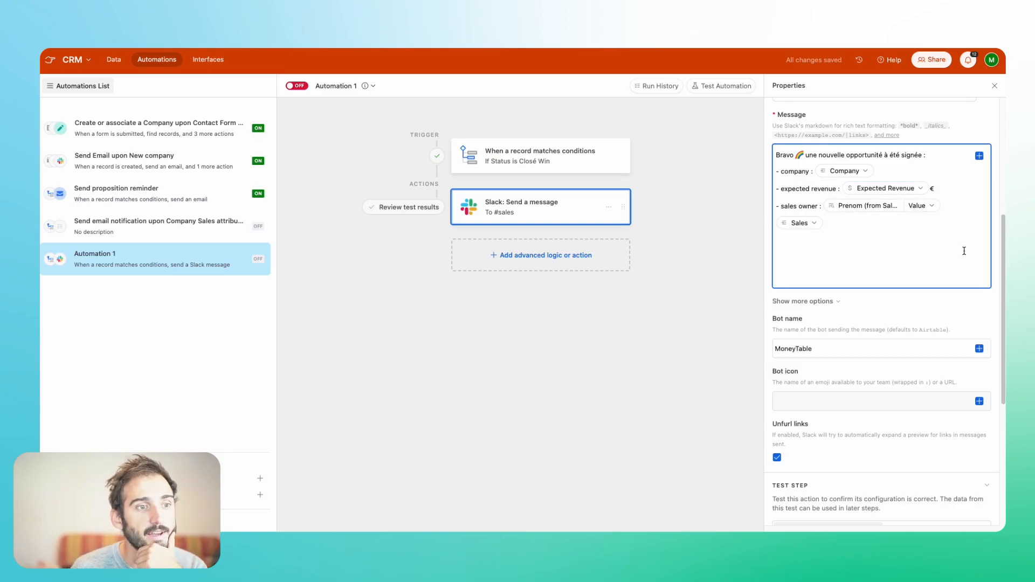
- Check the Slack action's test results and rename the automation as "Notify Sales channel upon Opportunity win"
scroll(938, 238, "down", 3)
scroll(833, 341, "down", 3)
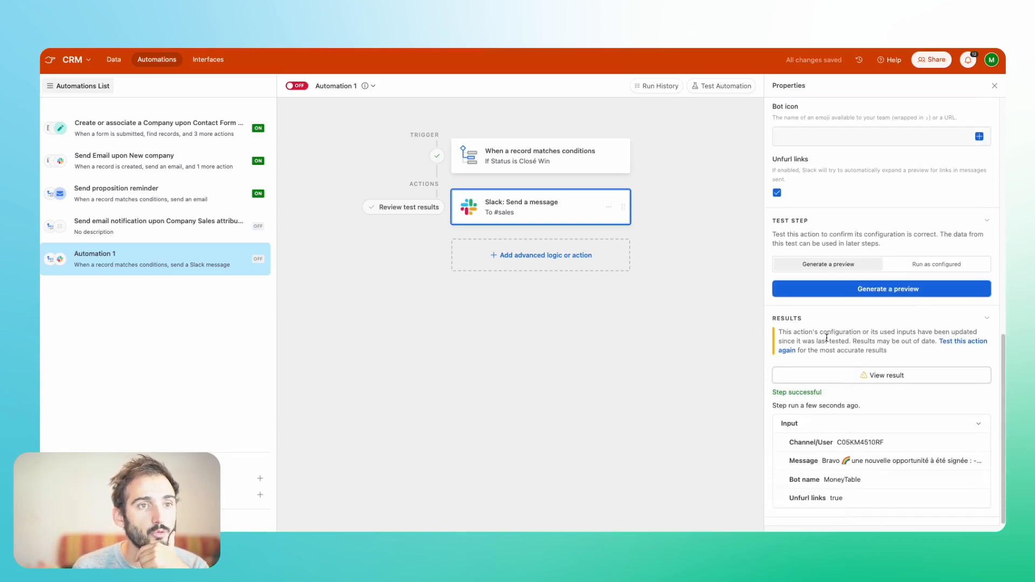
scroll(826, 338, "up", 6)
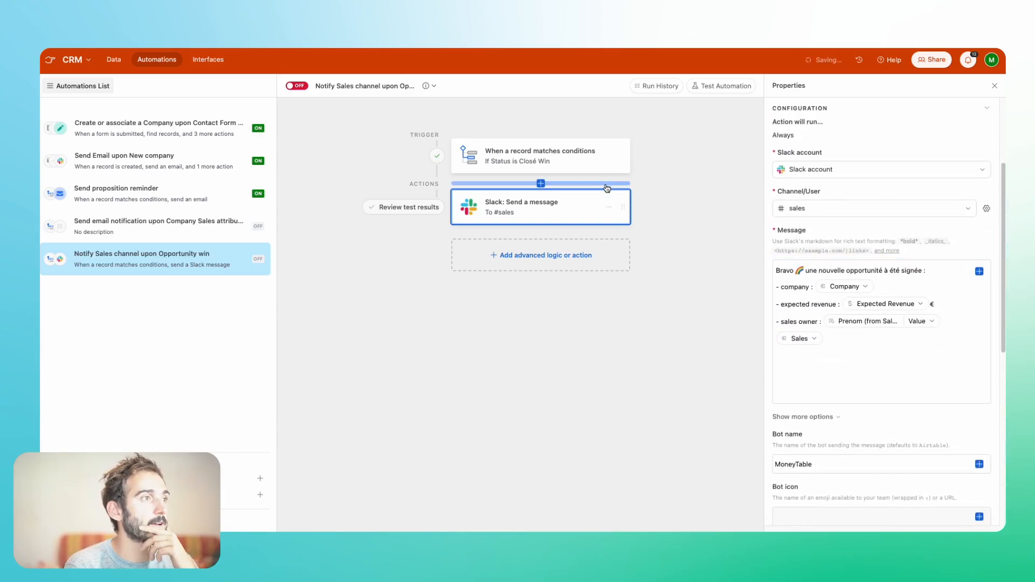
- Turn on the "Notify Sales channel upon Opportunity win" automation
left_click(291, 86)
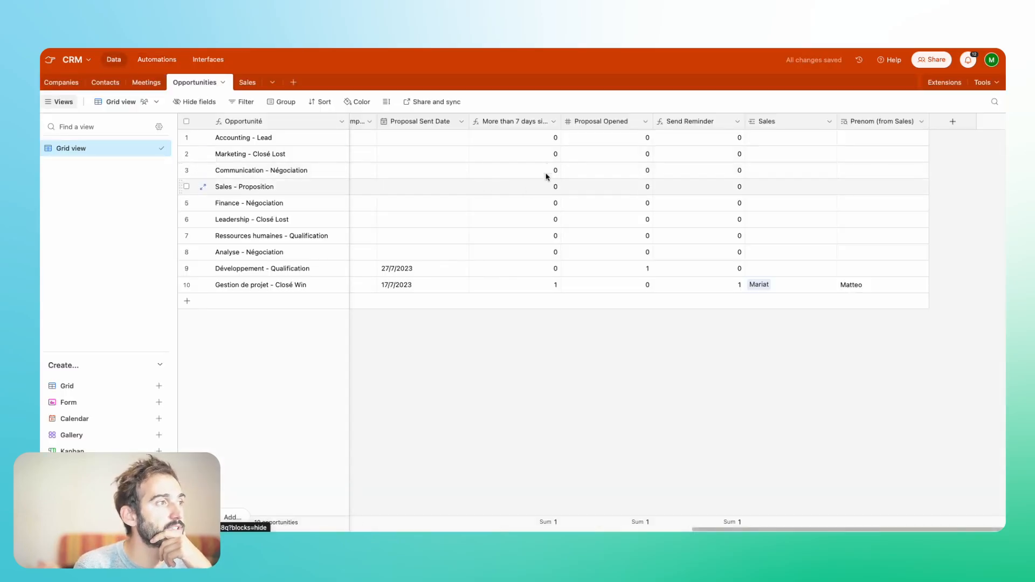
- In the Opportunities table, copy the Gestion de projet sales owner to the Développement opportunity and set its status to Closé Win
left_click(770, 269)
type("Mariat")
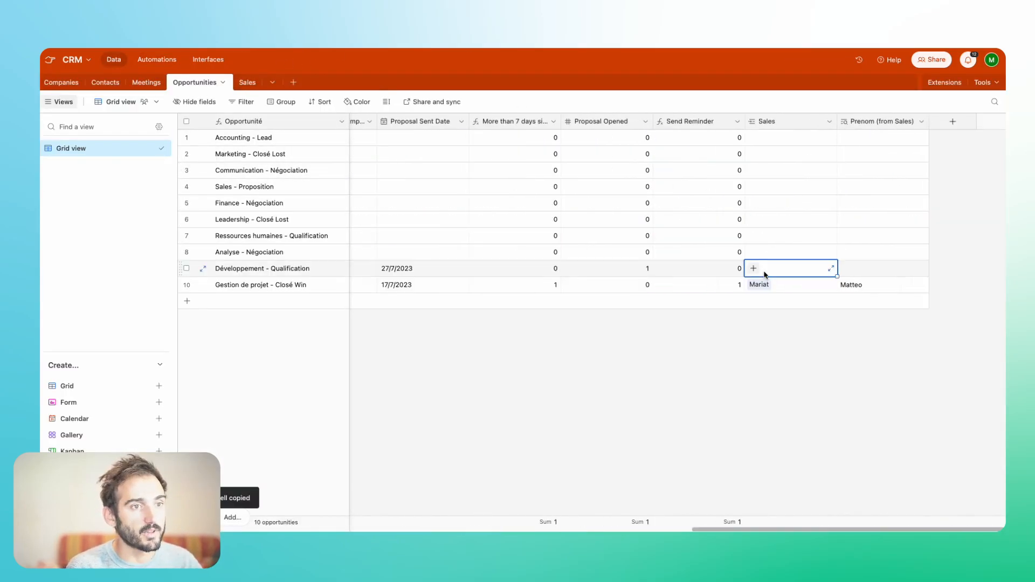
scroll(769, 268, "left", 10)
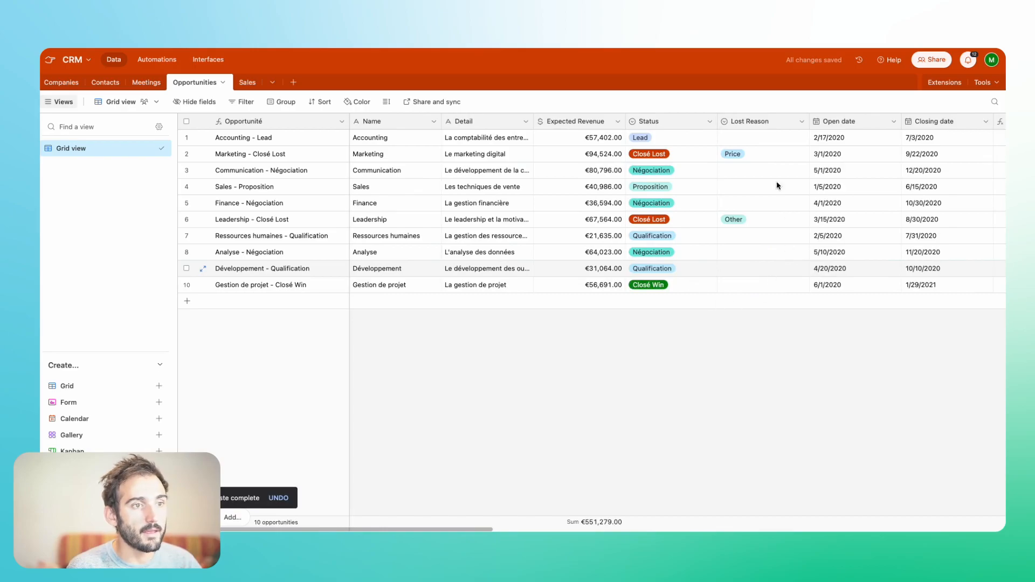
left_click(686, 274)
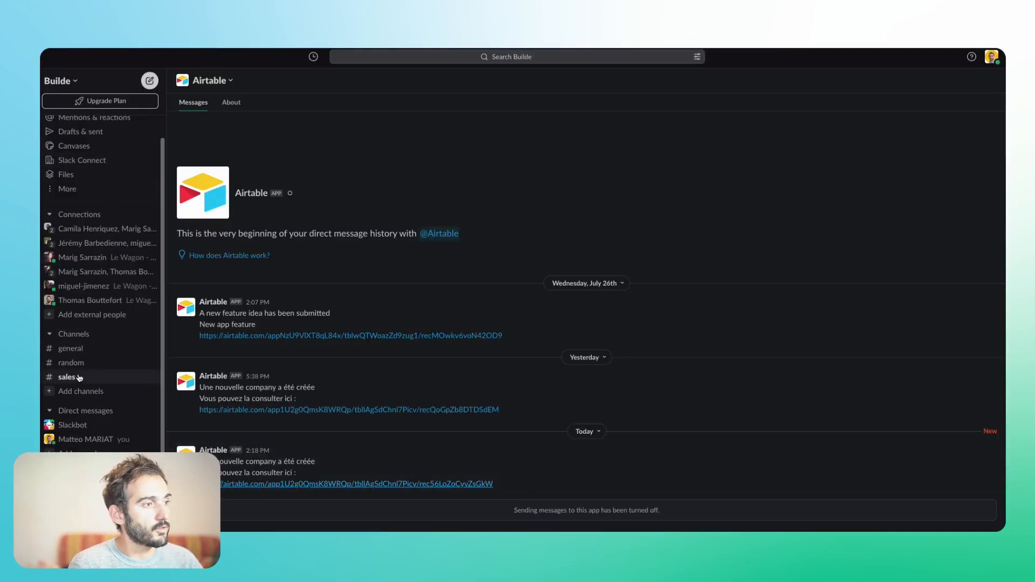
- Switch to Slack and check the MoneyTable notification for the won opportunity in the sales channel
left_click(79, 378)
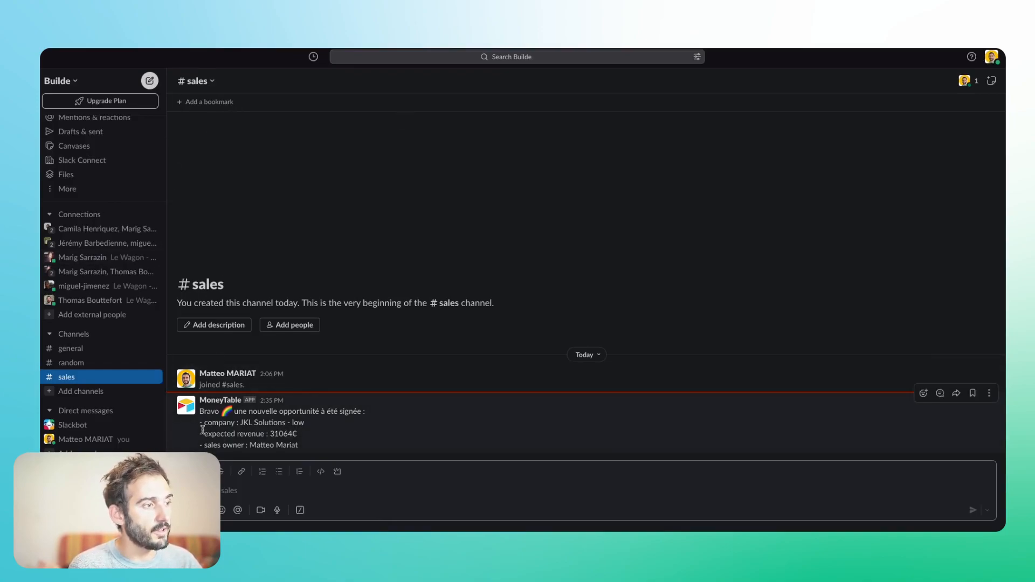
left_click(206, 403)
left_click(427, 423)
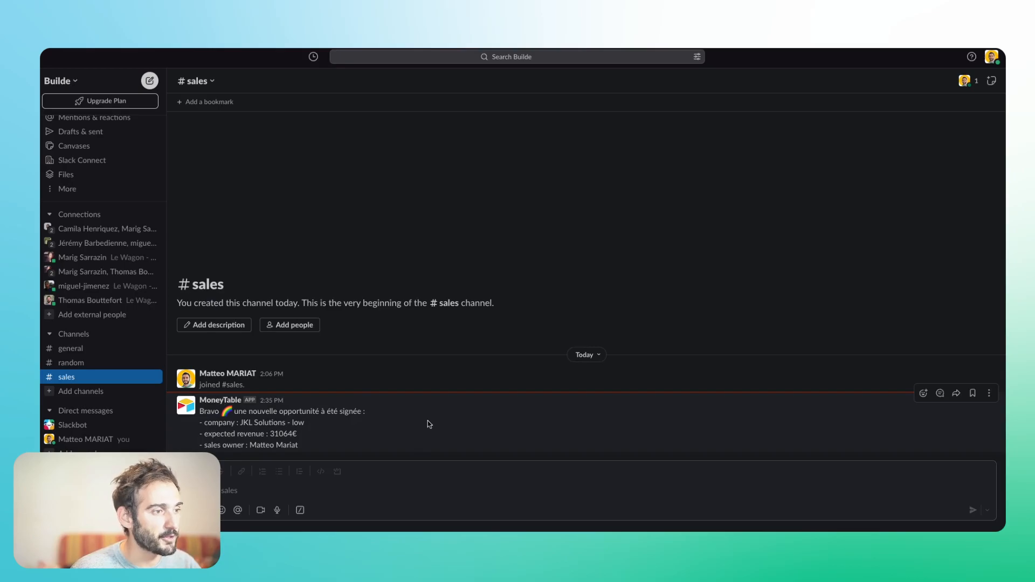